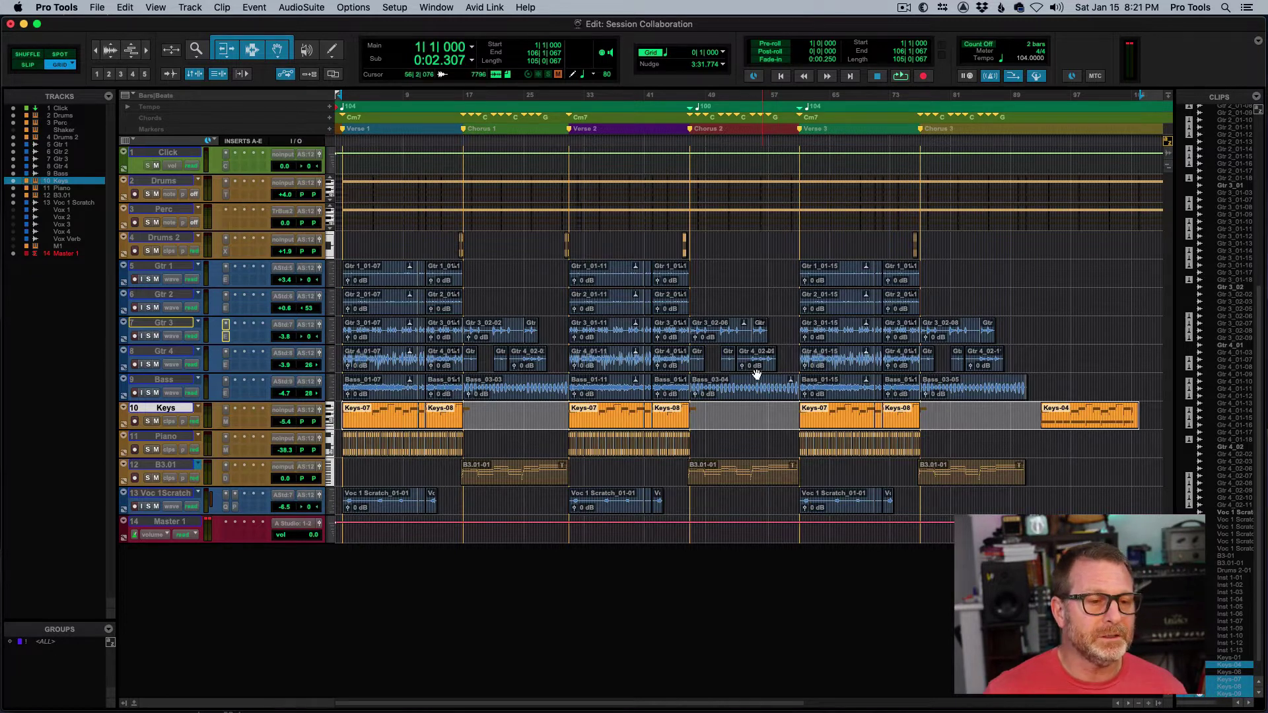
Select the whole range of clips on the Keys track in the timeline.
{"action": "left_click", "coordinate": [748, 412]}
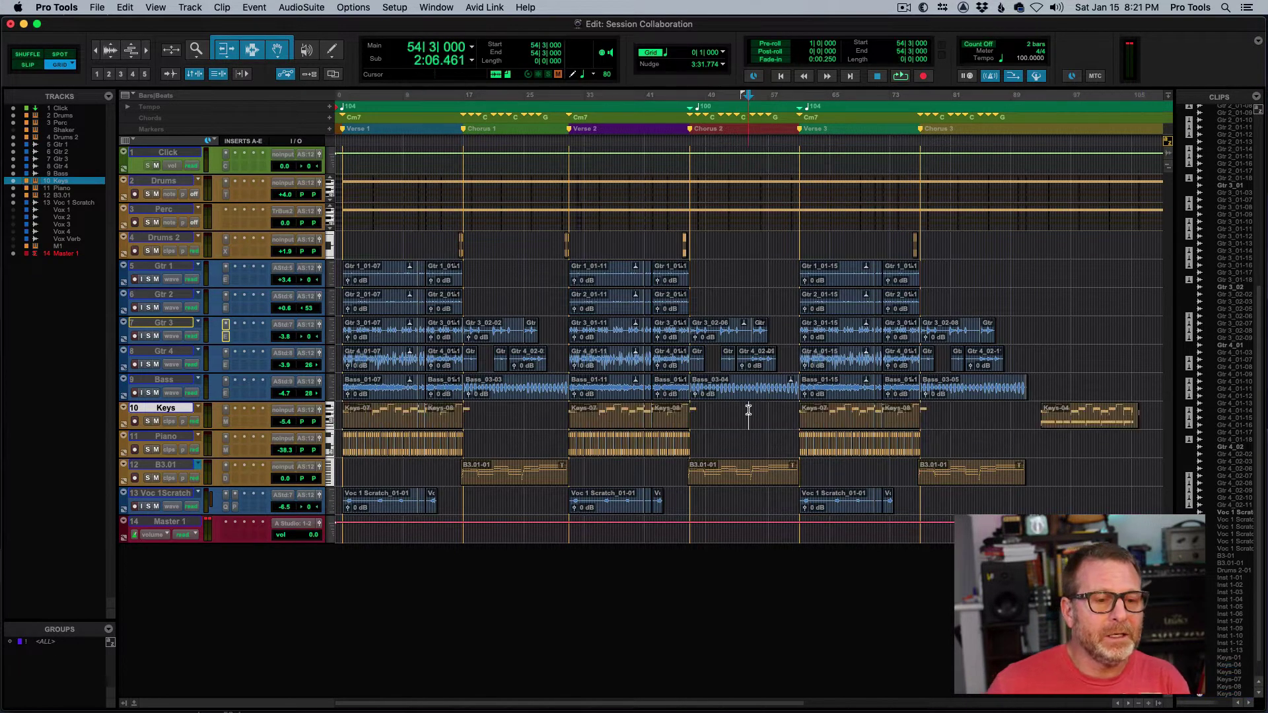
{"action": "left_click", "coordinate": [504, 414]}
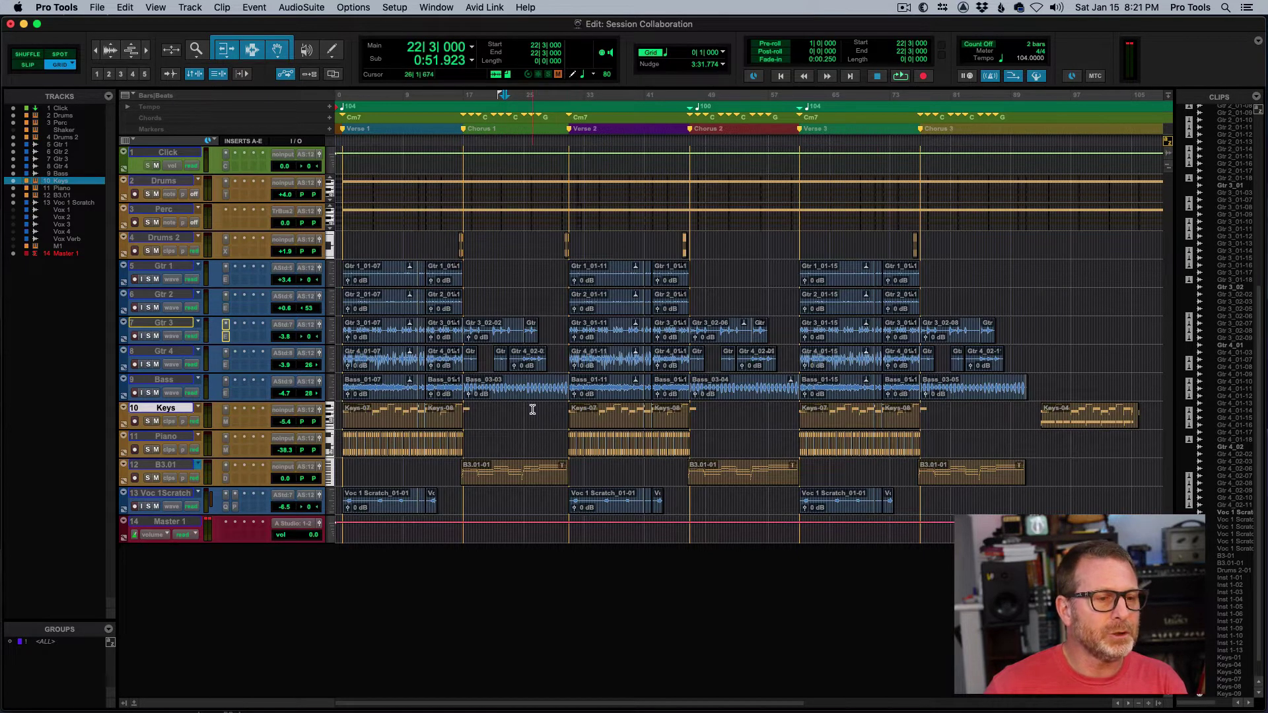
{"action": "triple_click", "coordinate": [532, 411]}
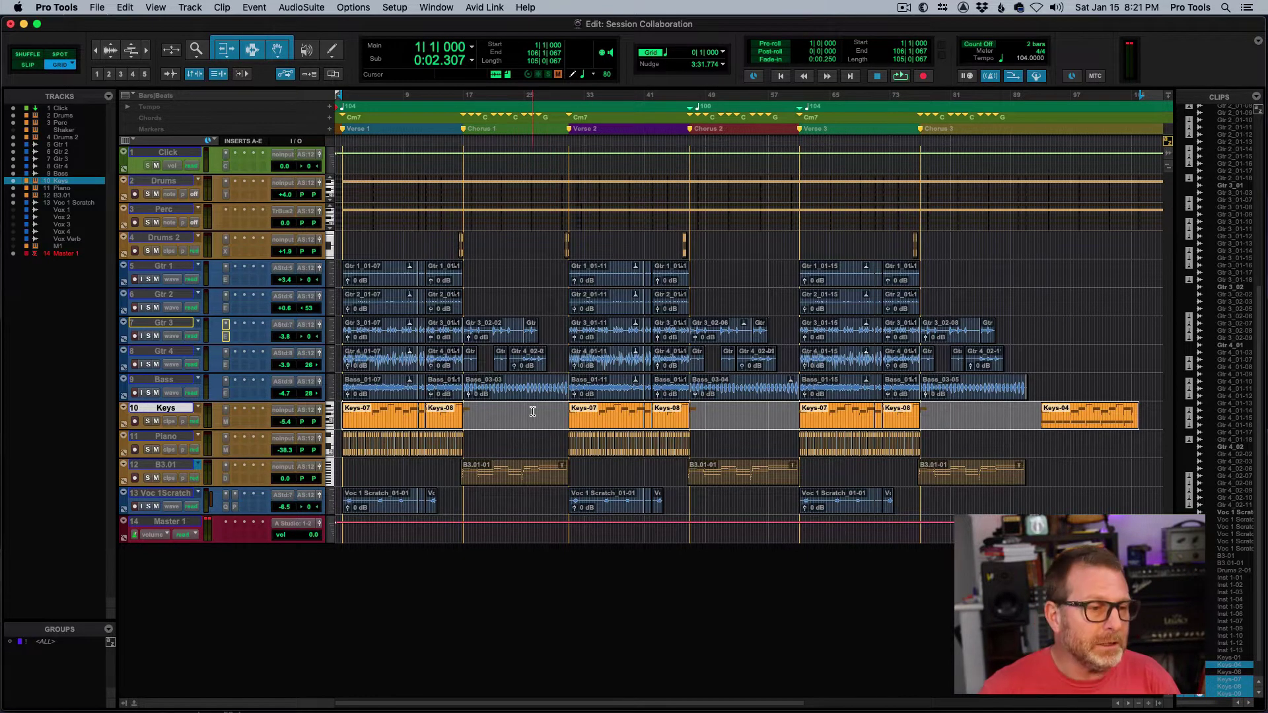
Check the start of the Keys selection up close and play it back briefly.
{"action": "key", "text": "super+bracketright"}
{"action": "key", "text": "super+bracketright"}
{"action": "key", "text": "super+bracketright"}
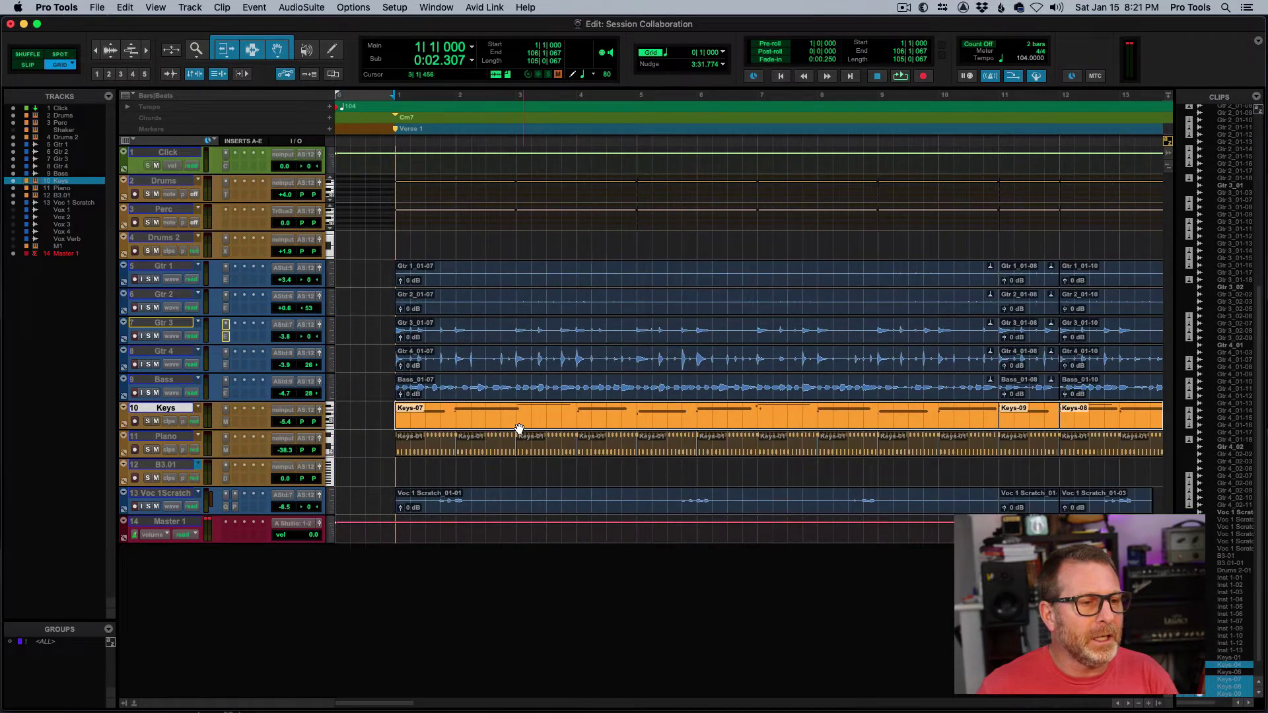
{"action": "key", "text": "super+bracketright"}
{"action": "key", "text": "super+bracketright"}
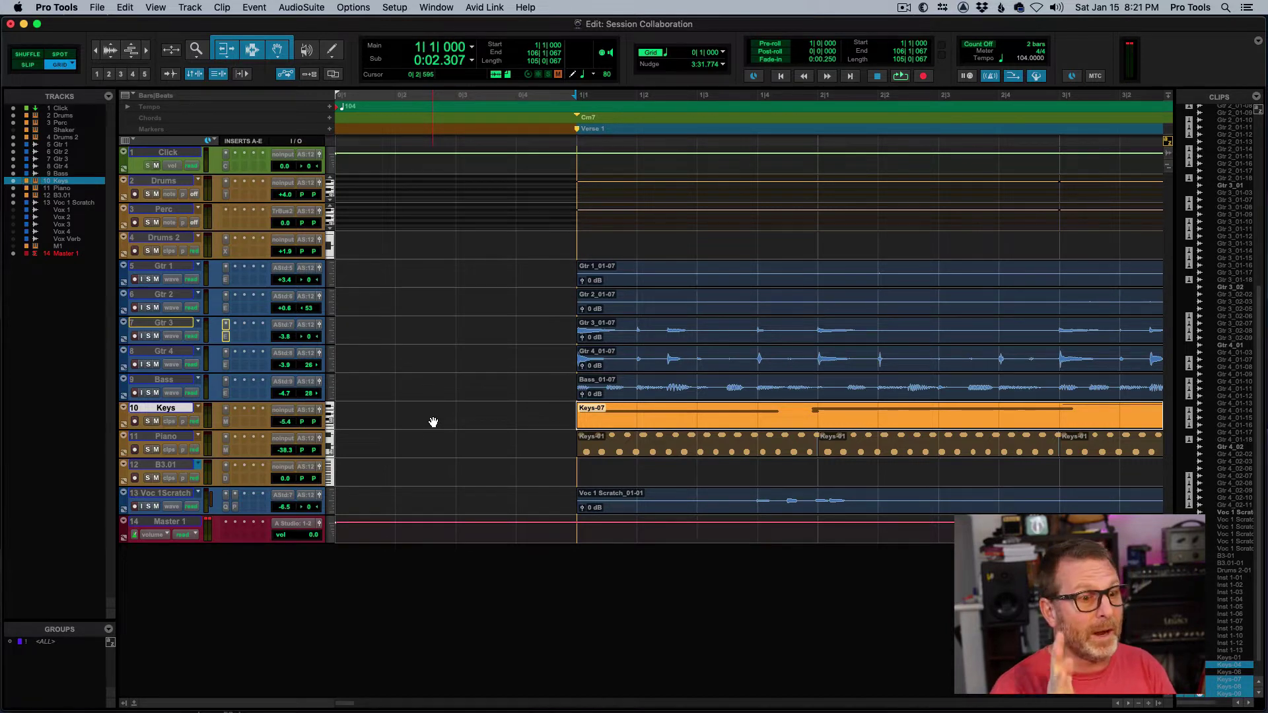
{"action": "key", "text": "space"}
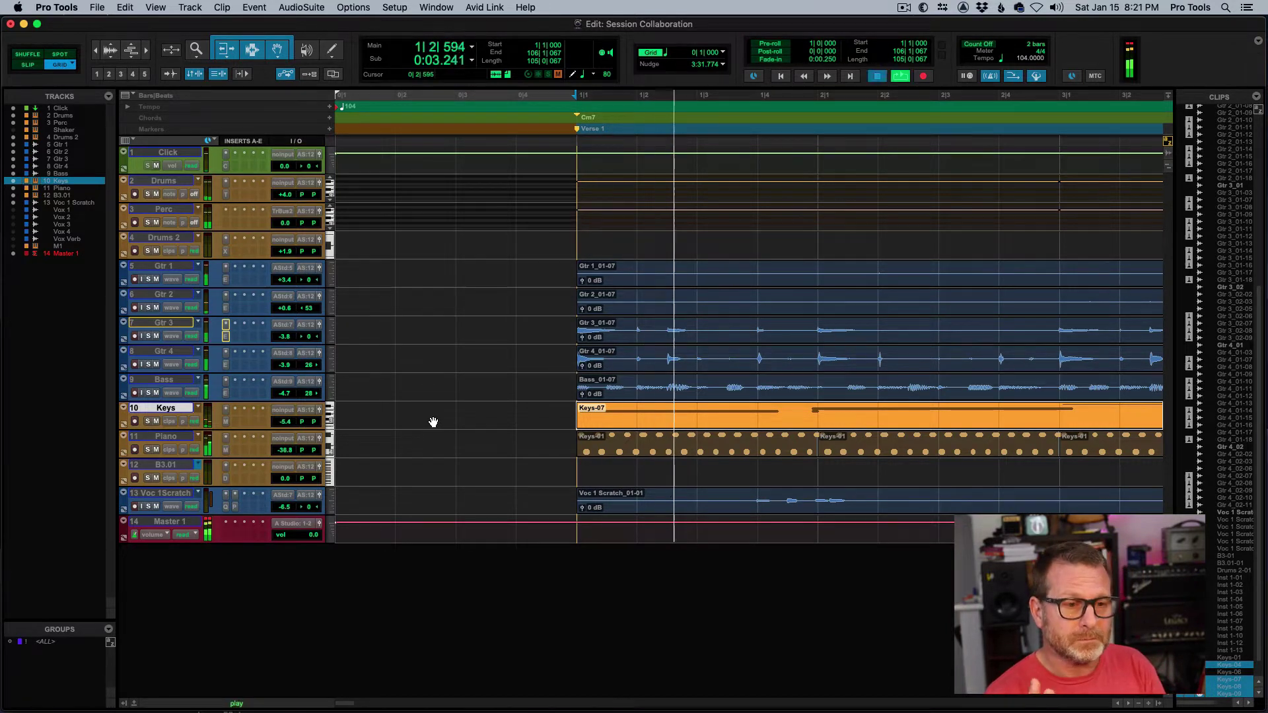
{"action": "key", "text": "space"}
{"action": "key", "text": "alt+a"}
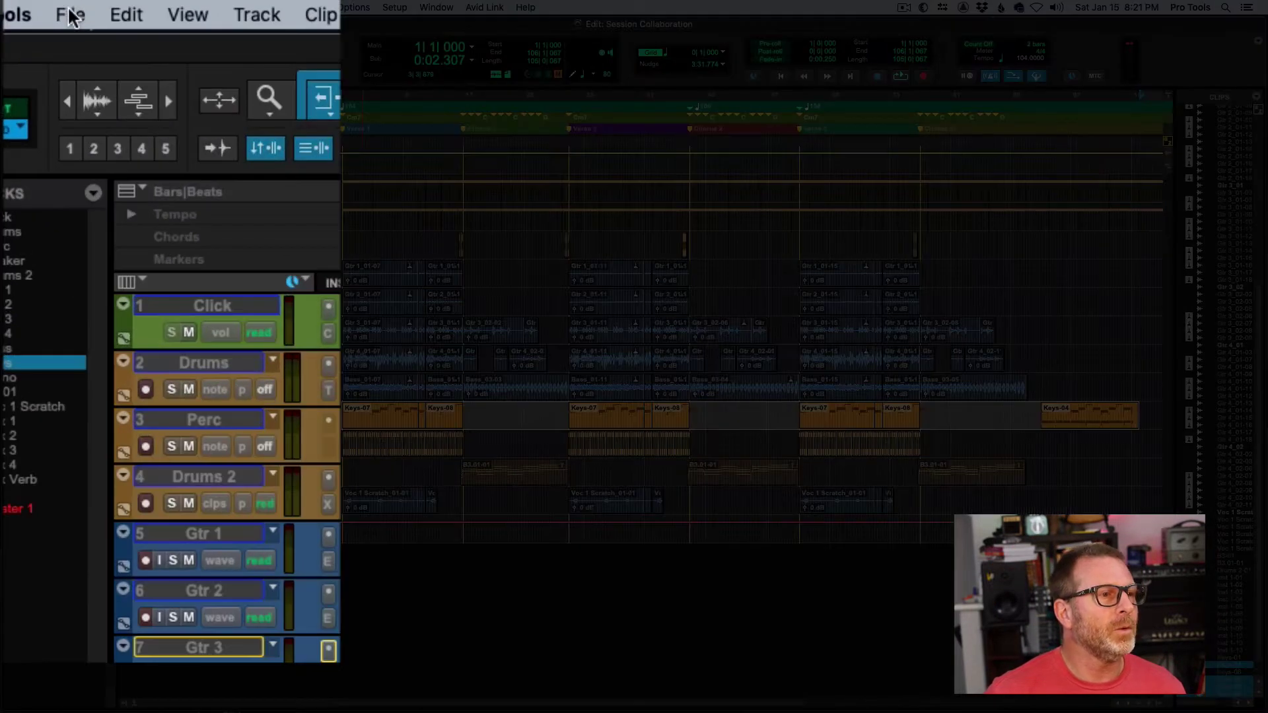
Bounce the mix offline as a 16 Bit, 48 kHz interleaved WAV in the session folder, with Import After Bounce enabled.
{"action": "left_click", "coordinate": [80, 10]}
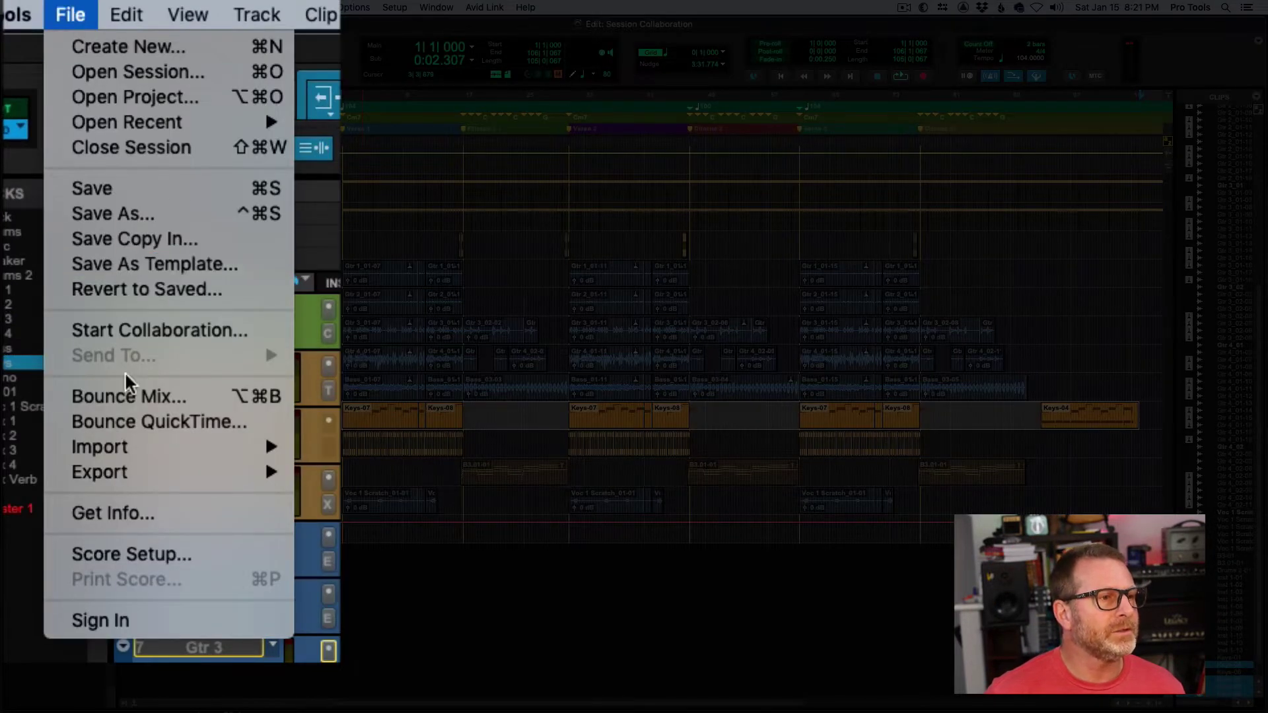
{"action": "left_click", "coordinate": [123, 402]}
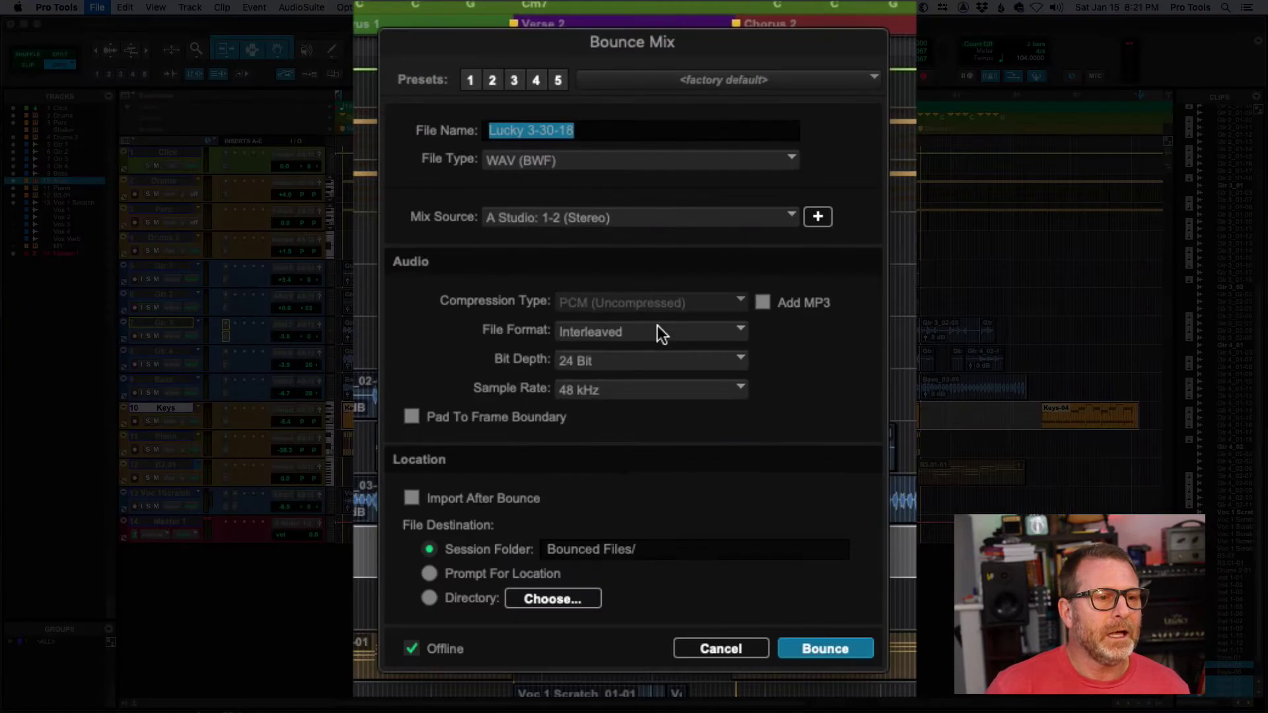
{"action": "left_click", "coordinate": [600, 359]}
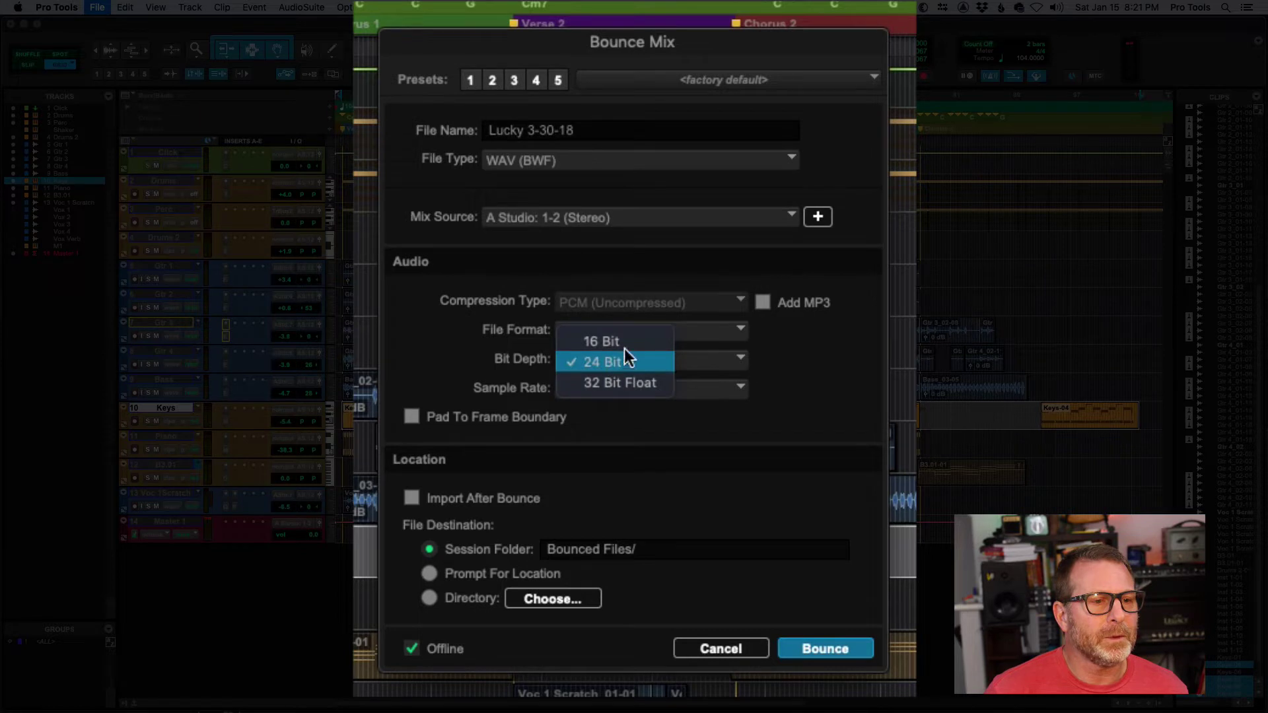
{"action": "left_click", "coordinate": [623, 338]}
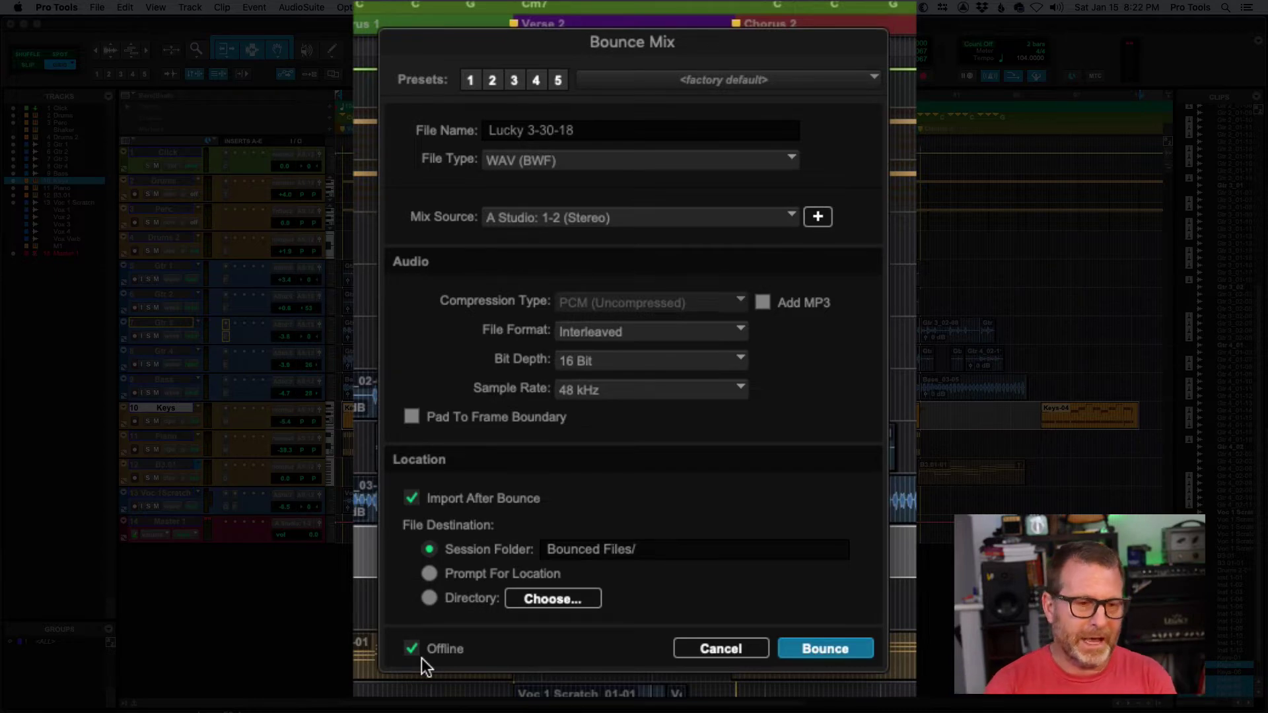
{"action": "left_click", "coordinate": [819, 649]}
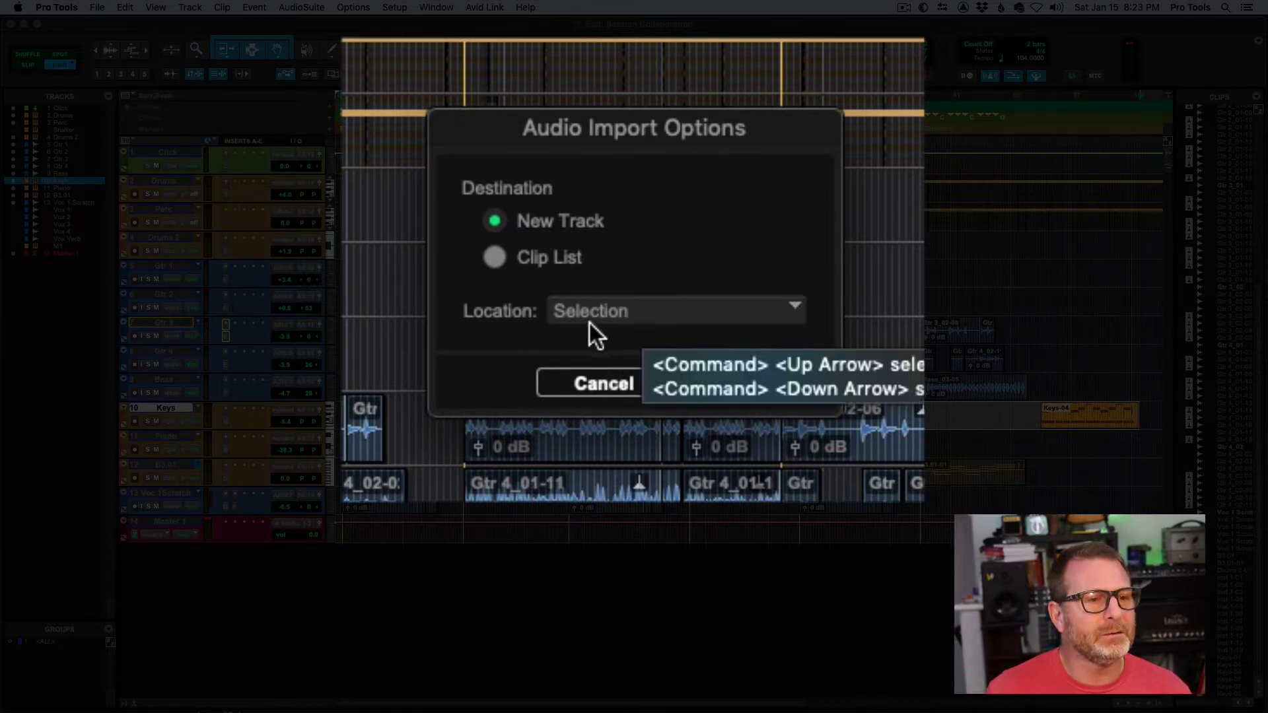
Import the bounced mix to a new track, located at the Selection.
{"action": "left_click", "coordinate": [624, 314]}
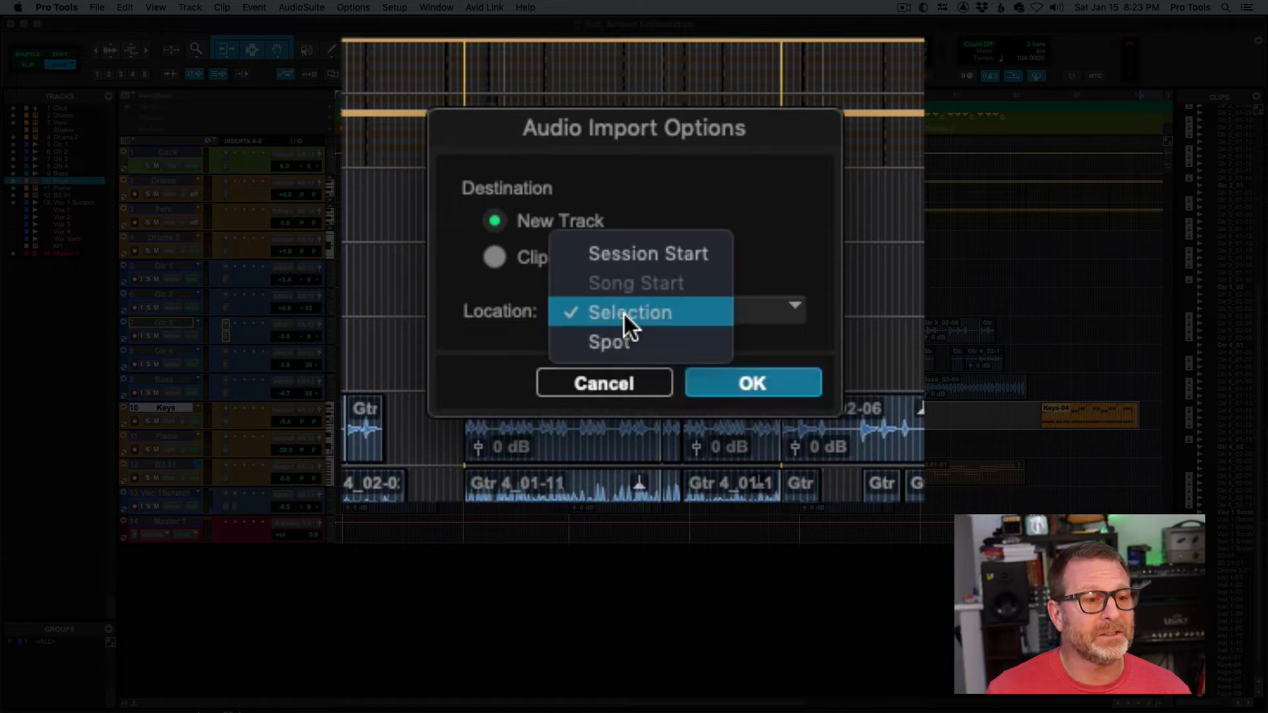
{"action": "left_click", "coordinate": [663, 311]}
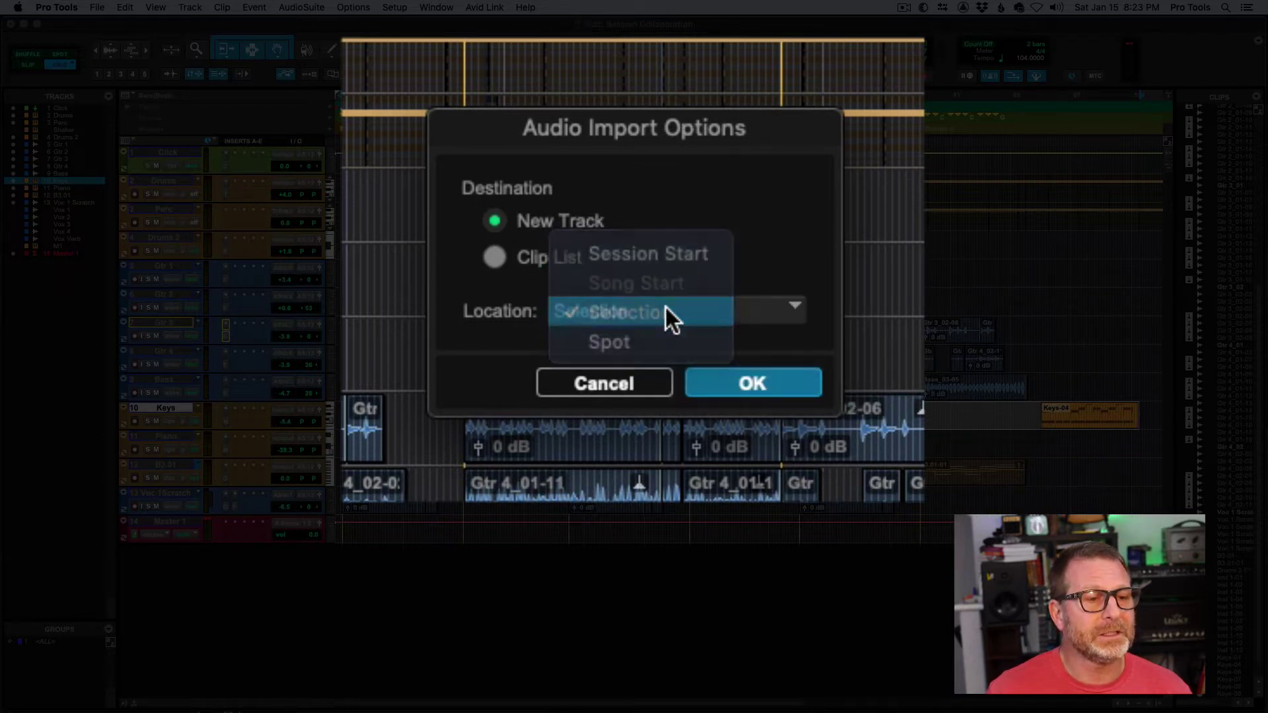
{"action": "left_click", "coordinate": [763, 384]}
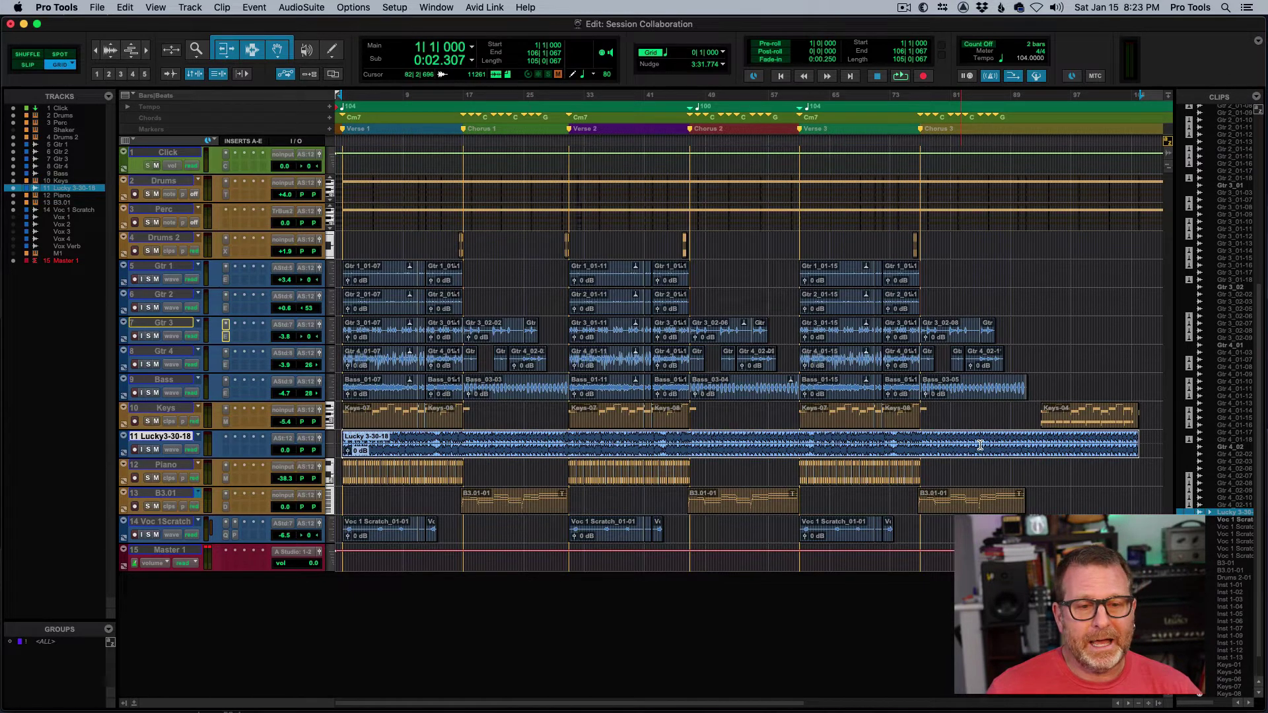
Reselect all clips on the Keys track and move the Lucky 3-30-18 track below Master 1.
{"action": "double_click", "coordinate": [1010, 411]}
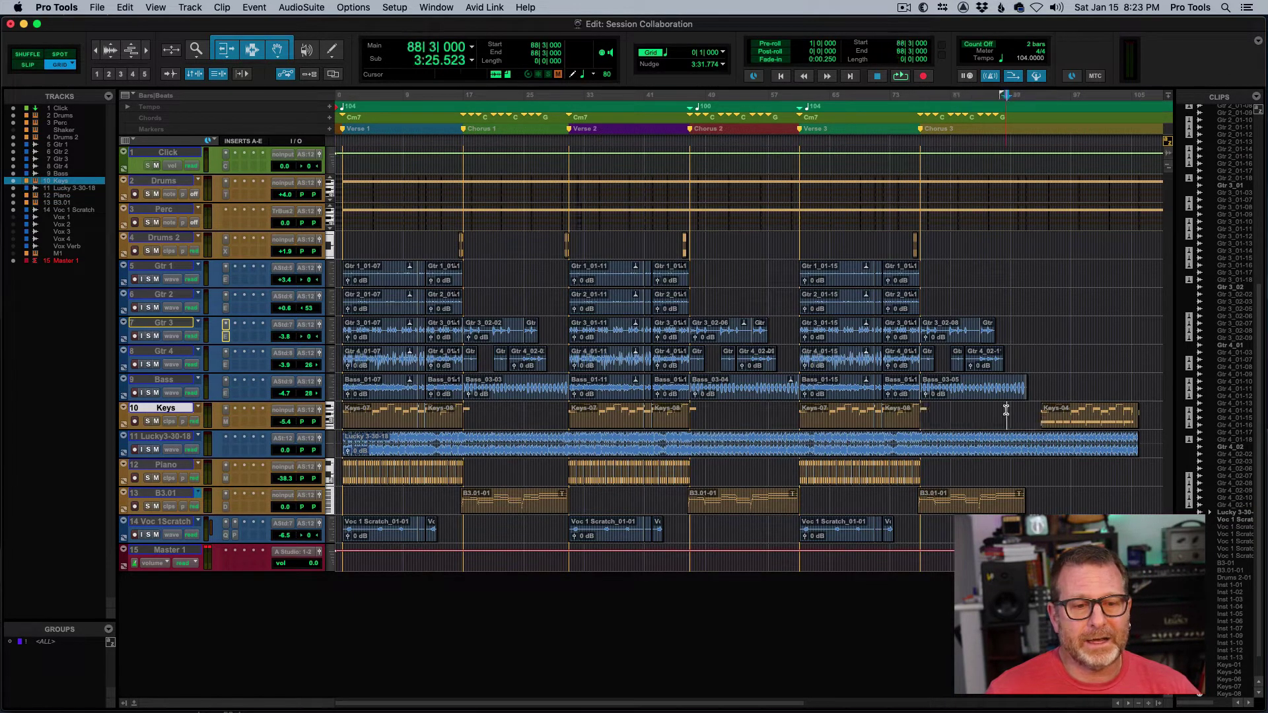
{"action": "triple_click", "coordinate": [1006, 410]}
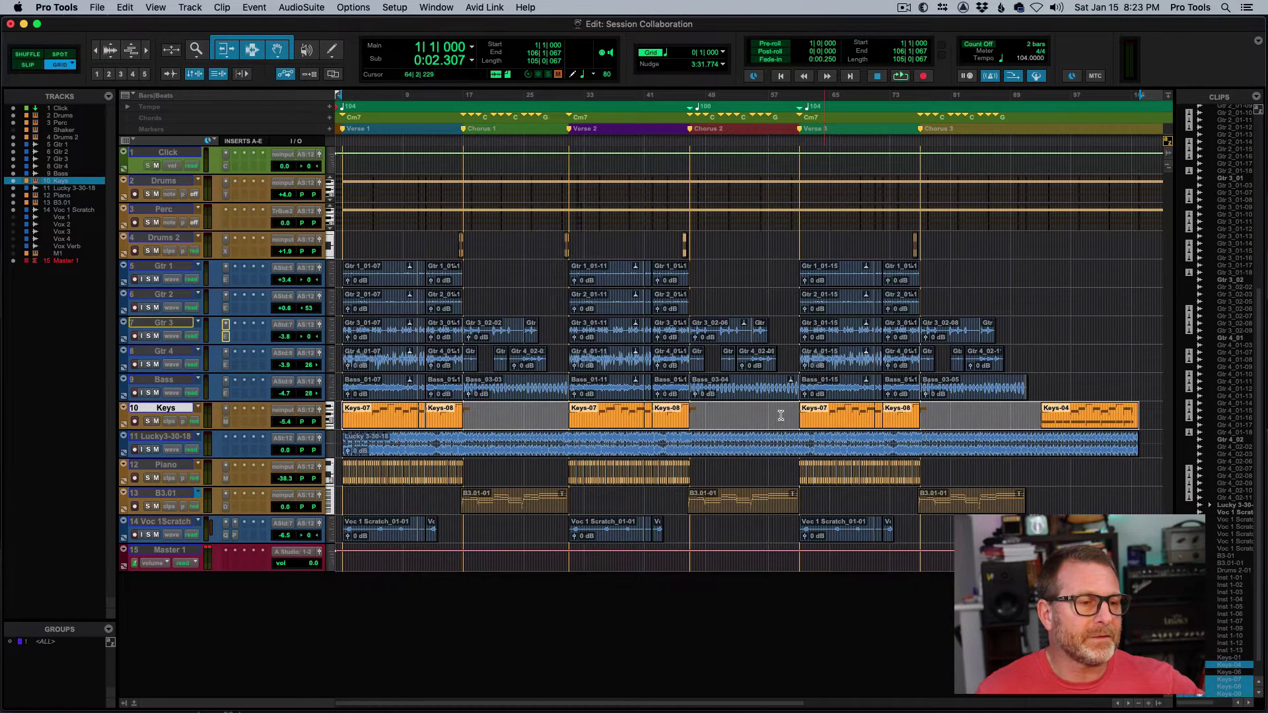
{"action": "left_click_drag", "start_coordinate": [157, 443], "coordinate": [172, 579]}
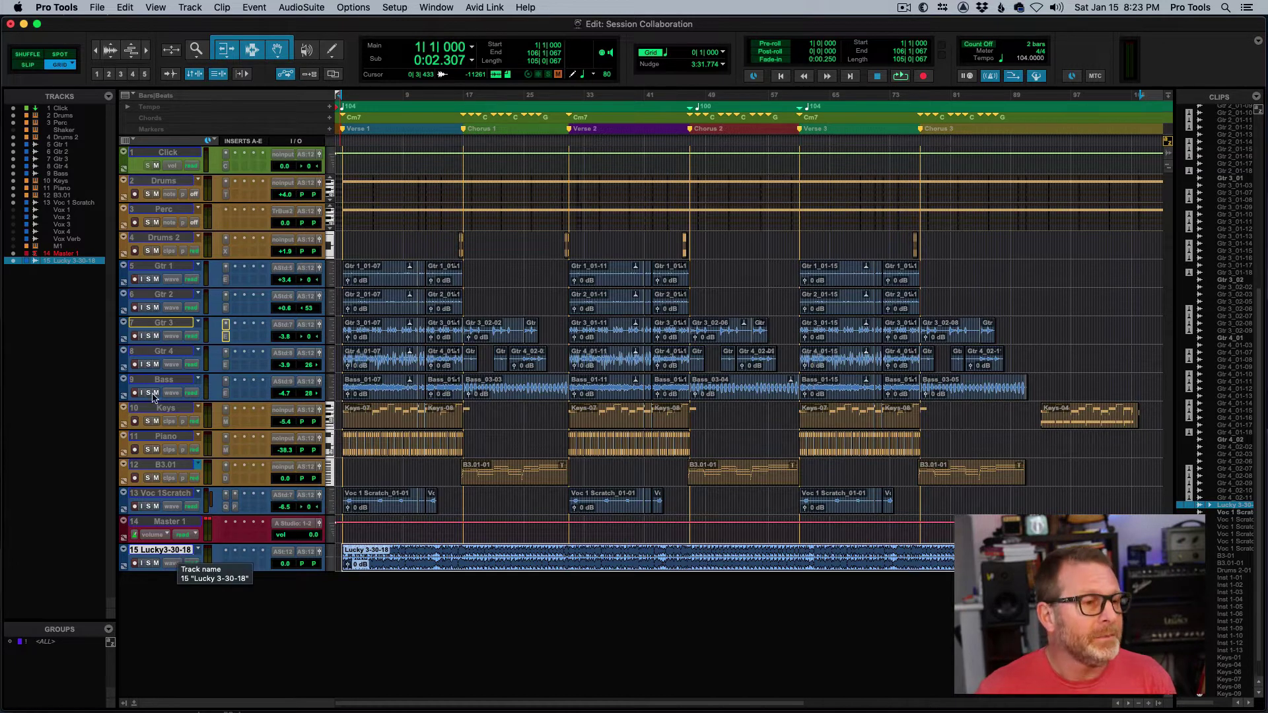
Export the Click and Lucky 3-30-18 tracks as a new session in the Session (Latest) format, including the audio files.
{"action": "left_click", "coordinate": [171, 153], "text": "super"}
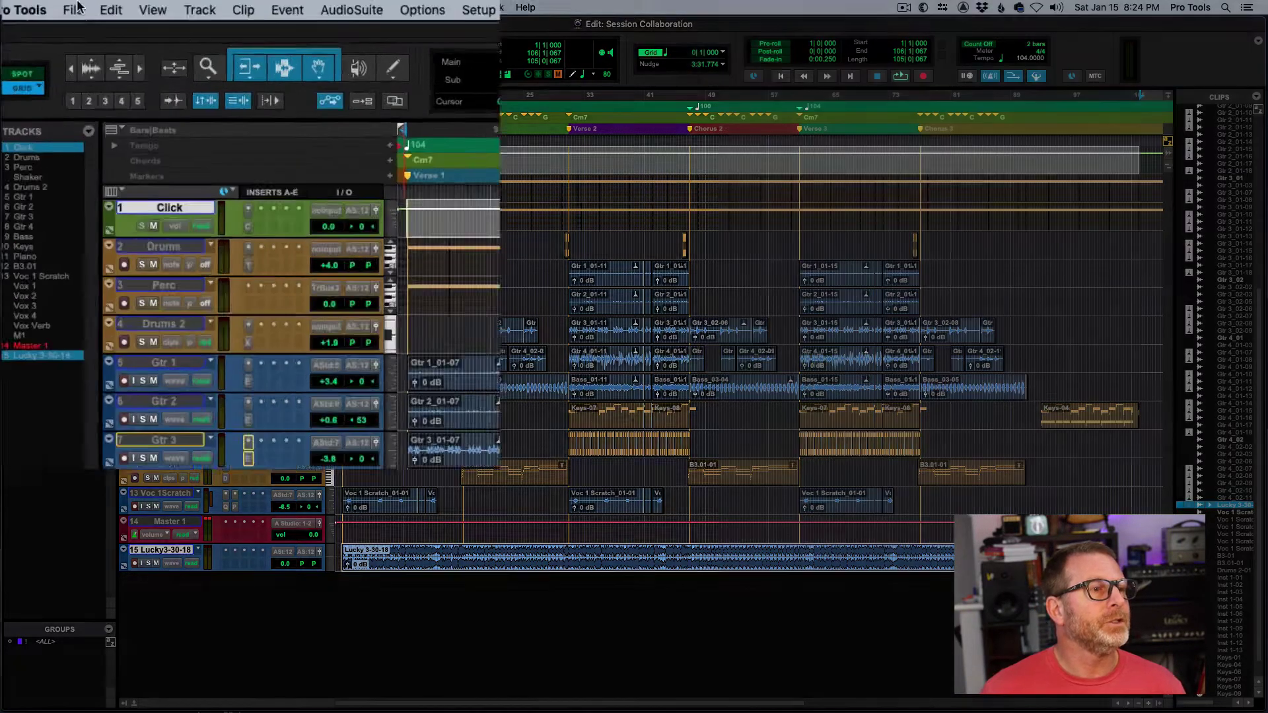
{"action": "left_click", "coordinate": [99, 9]}
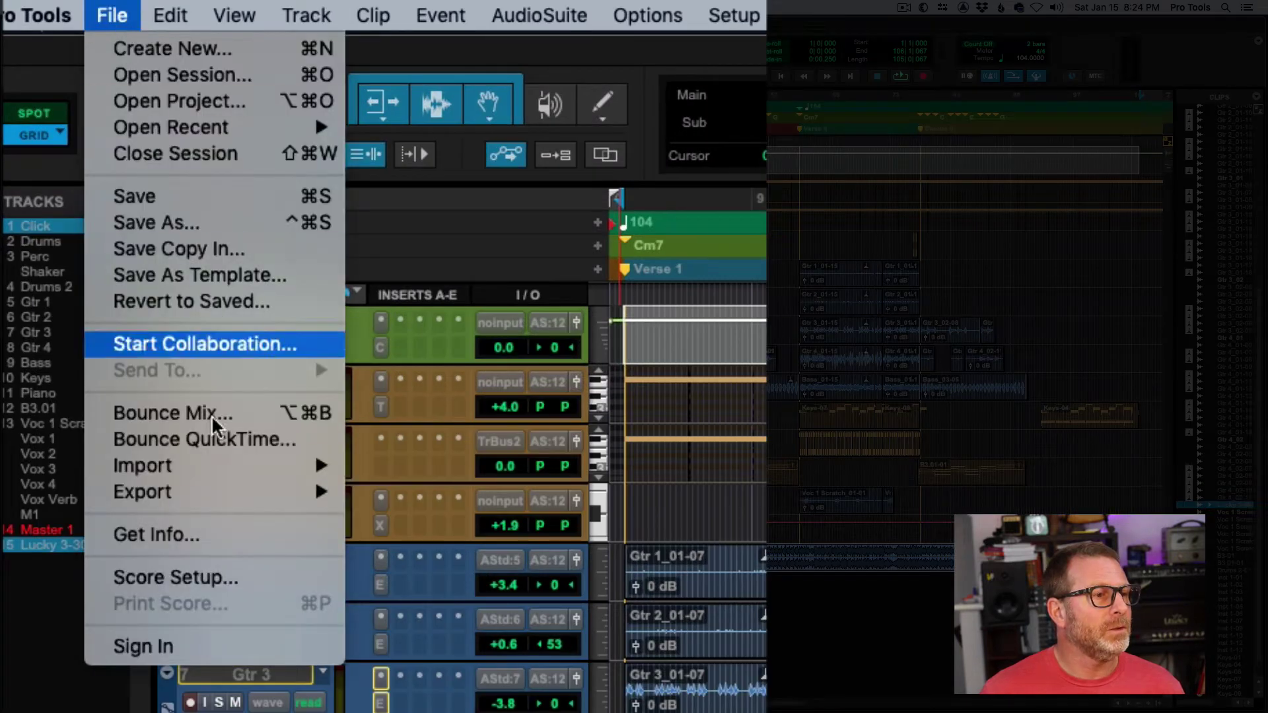
{"action": "mouse_move", "coordinate": [221, 494]}
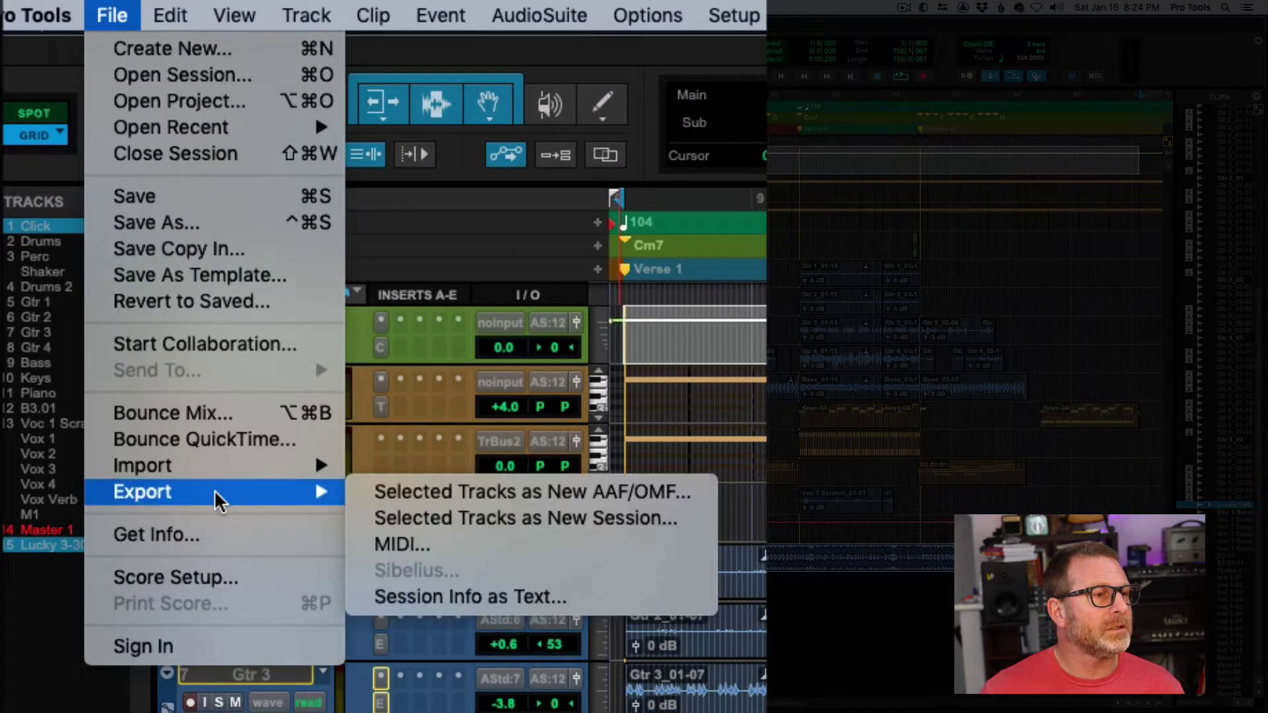
{"action": "left_click", "coordinate": [432, 517]}
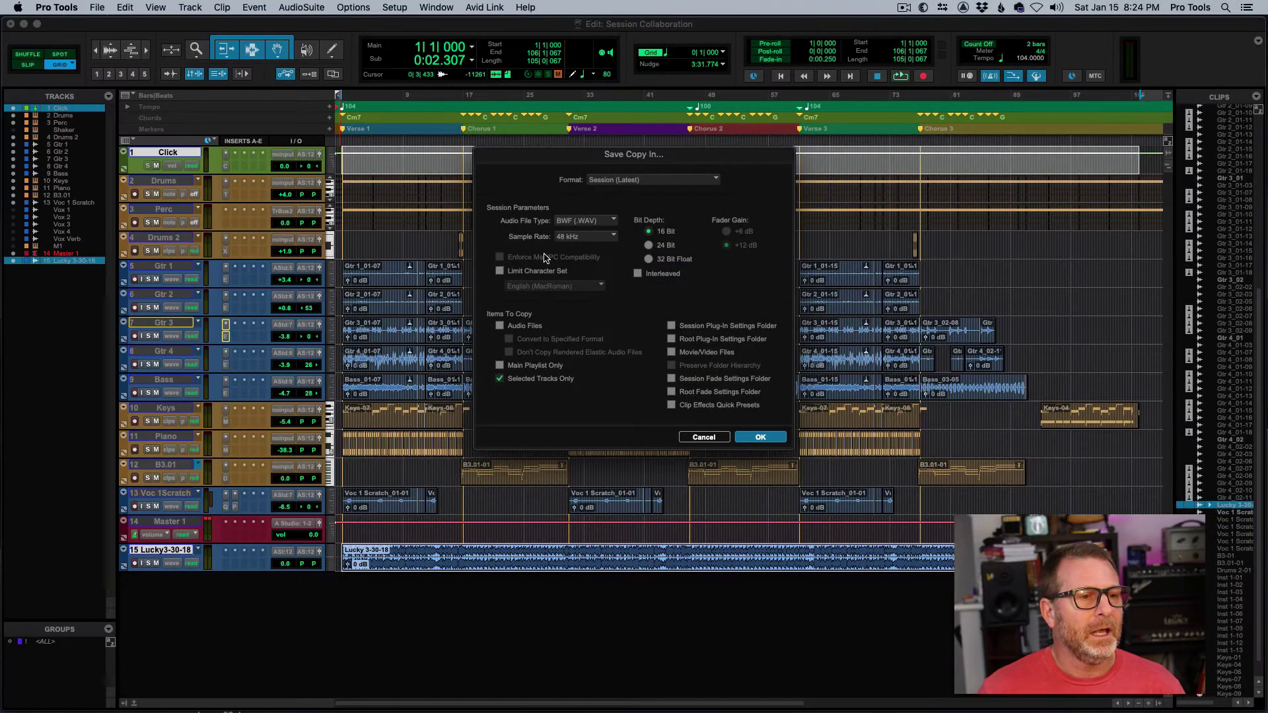
{"action": "left_click", "coordinate": [500, 326]}
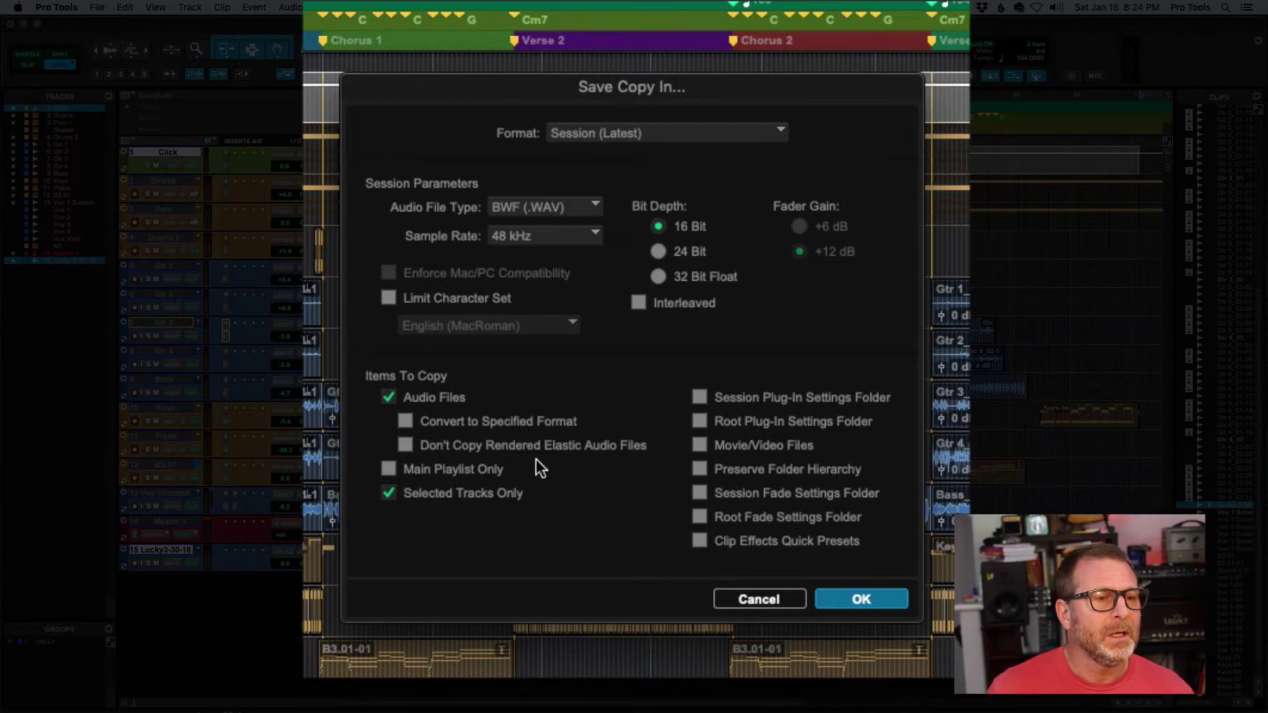
{"action": "left_click", "coordinate": [863, 598]}
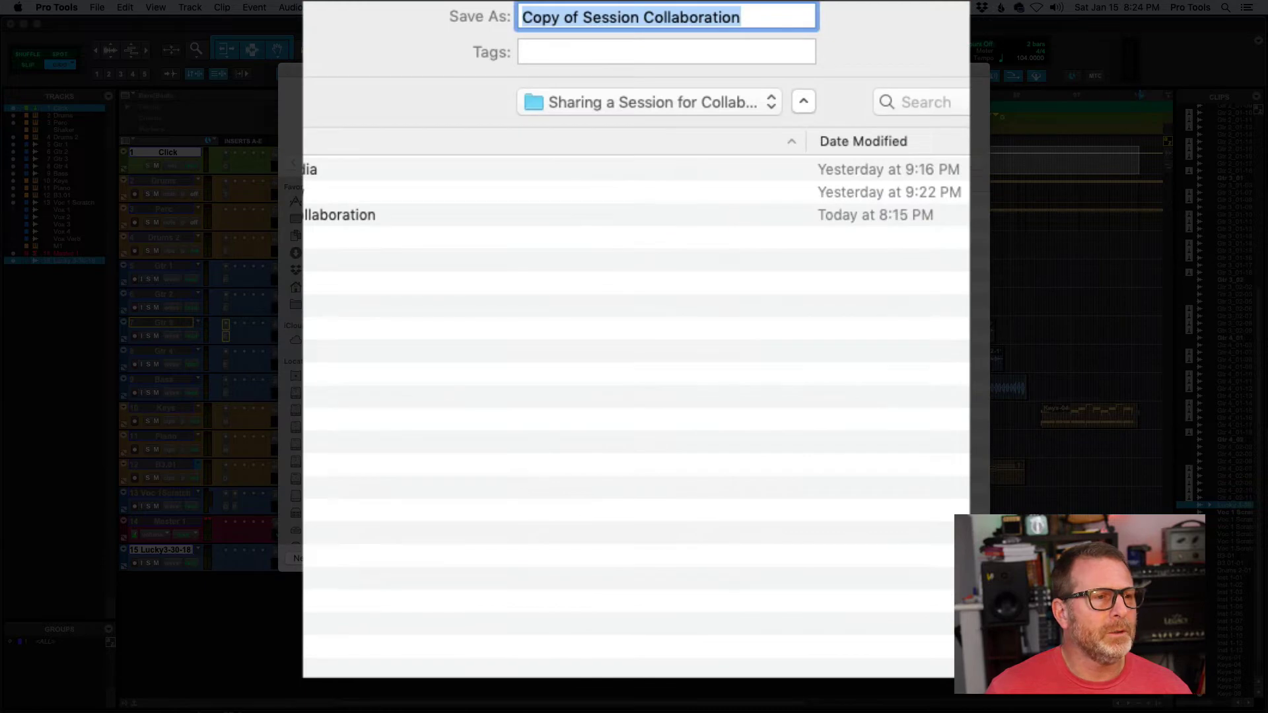
Save the session copy on the Desktop under the name "Session Collaboration with Vocals".
{"action": "key", "text": "super+shift+d"}
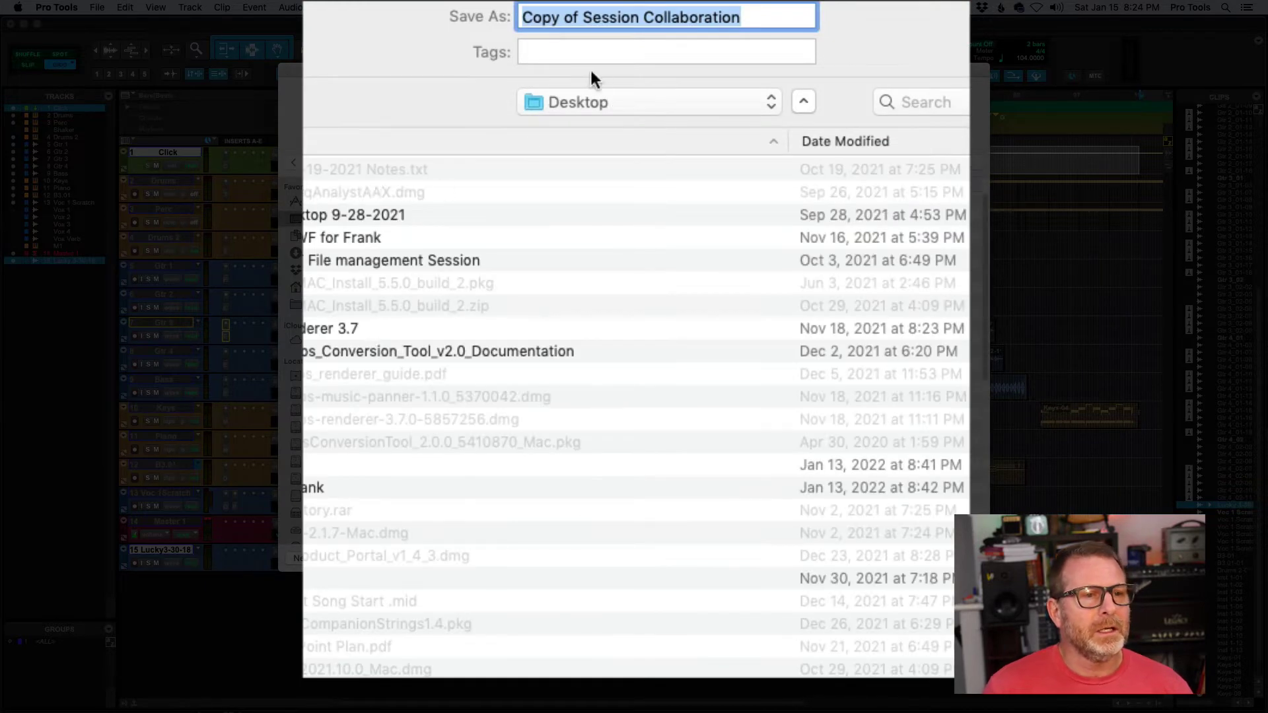
{"action": "left_click", "coordinate": [585, 17]}
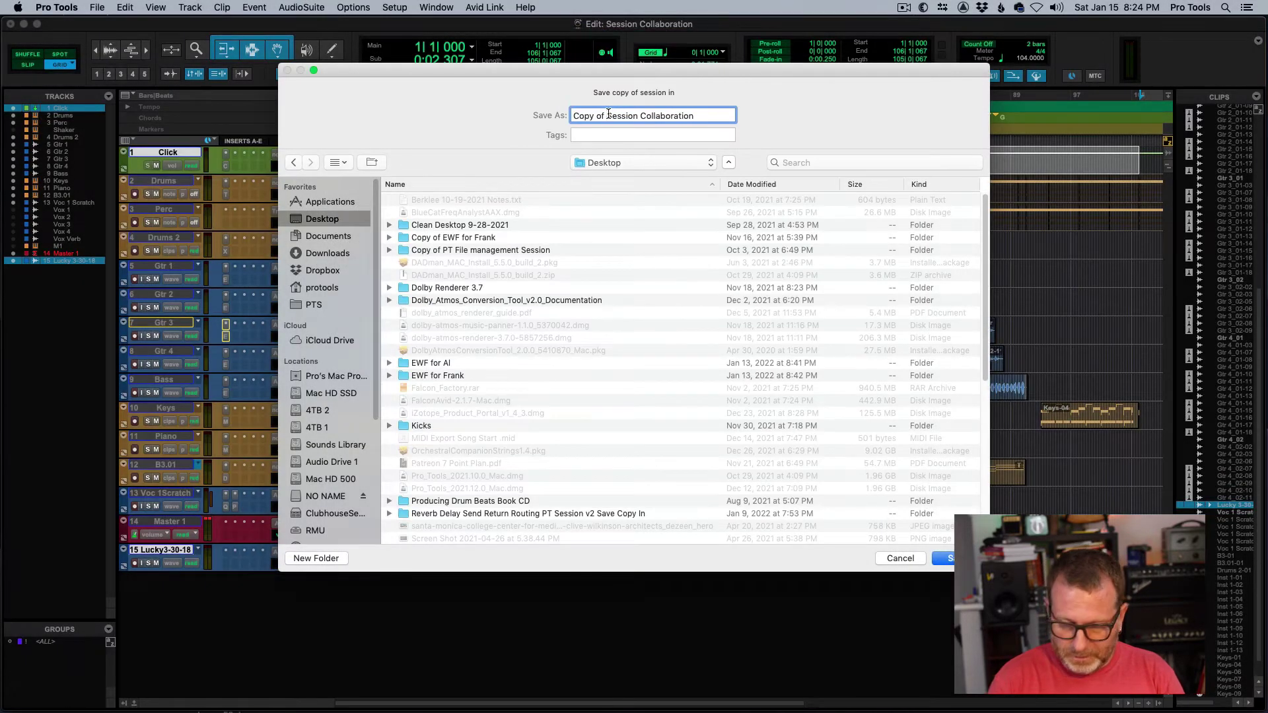
{"action": "key", "text": "BackSpace"}
{"action": "key", "text": "BackSpace"}
{"action": "key", "text": "BackSpace"}
{"action": "key", "text": "BackSpace"}
{"action": "key", "text": "BackSpace"}
{"action": "key", "text": "BackSpace"}
{"action": "key", "text": "BackSpace"}
{"action": "key", "text": "BackSpace"}
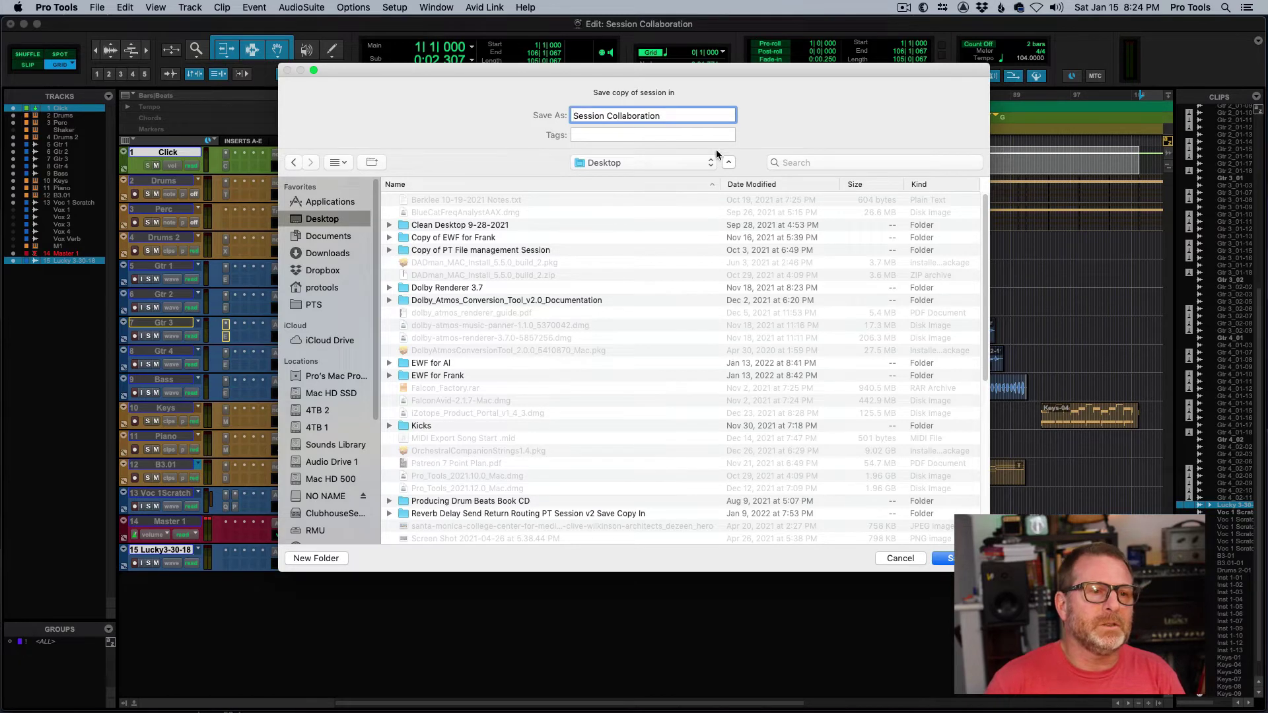
{"action": "left_click", "coordinate": [681, 113]}
{"action": "type", "text": "with"}
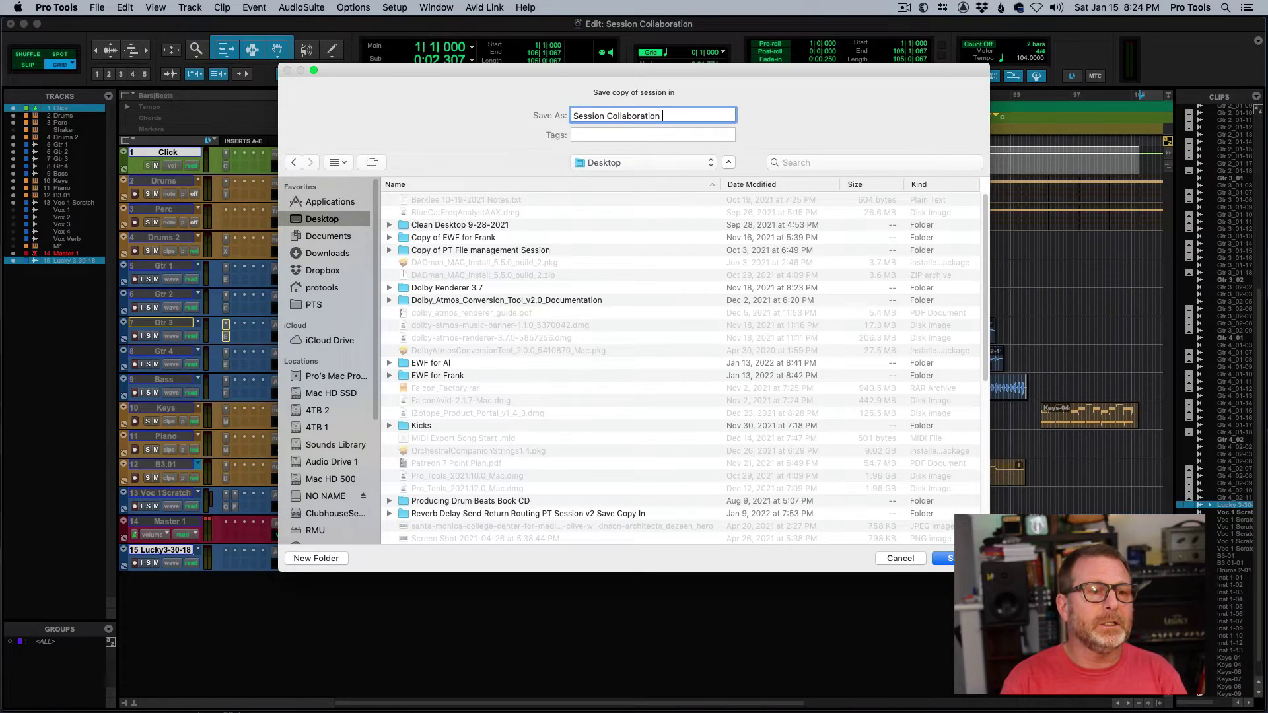
{"action": "key", "text": "BackSpace"}
{"action": "key", "text": "BackSpace"}
{"action": "key", "text": "BackSpace"}
{"action": "key", "text": "BackSpace"}
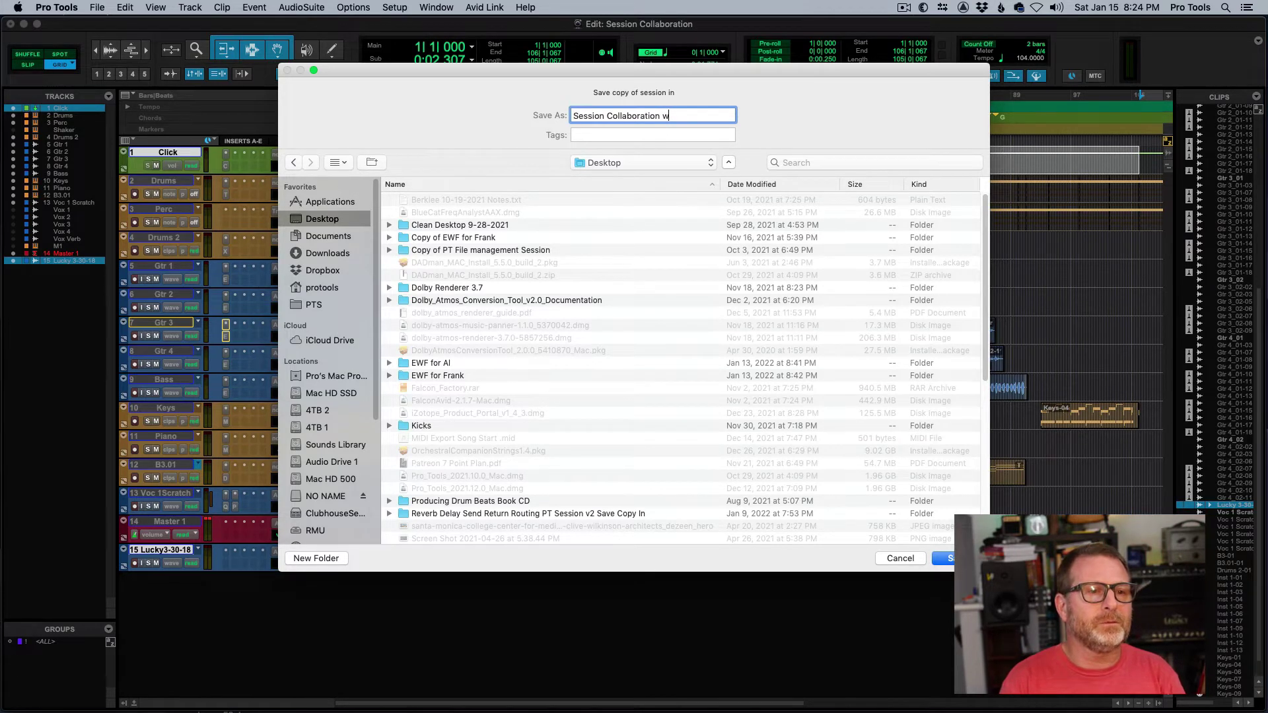
{"action": "type", "text": "ith Vocals"}
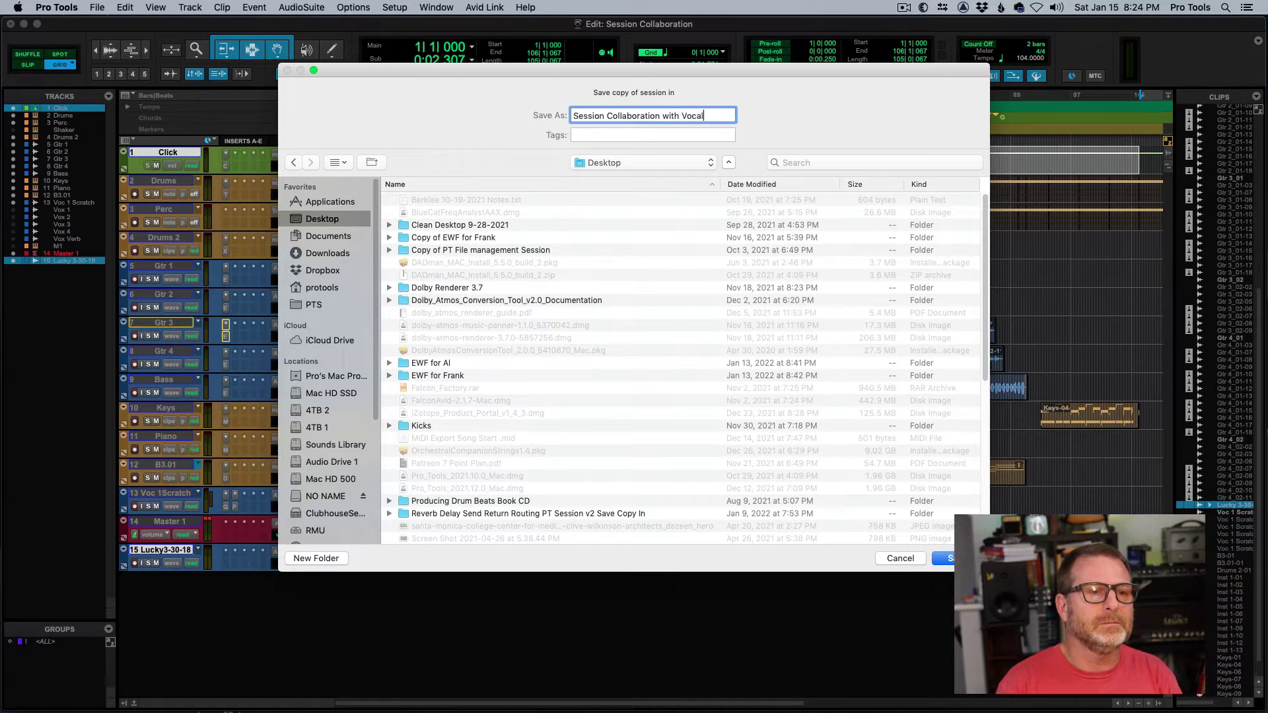
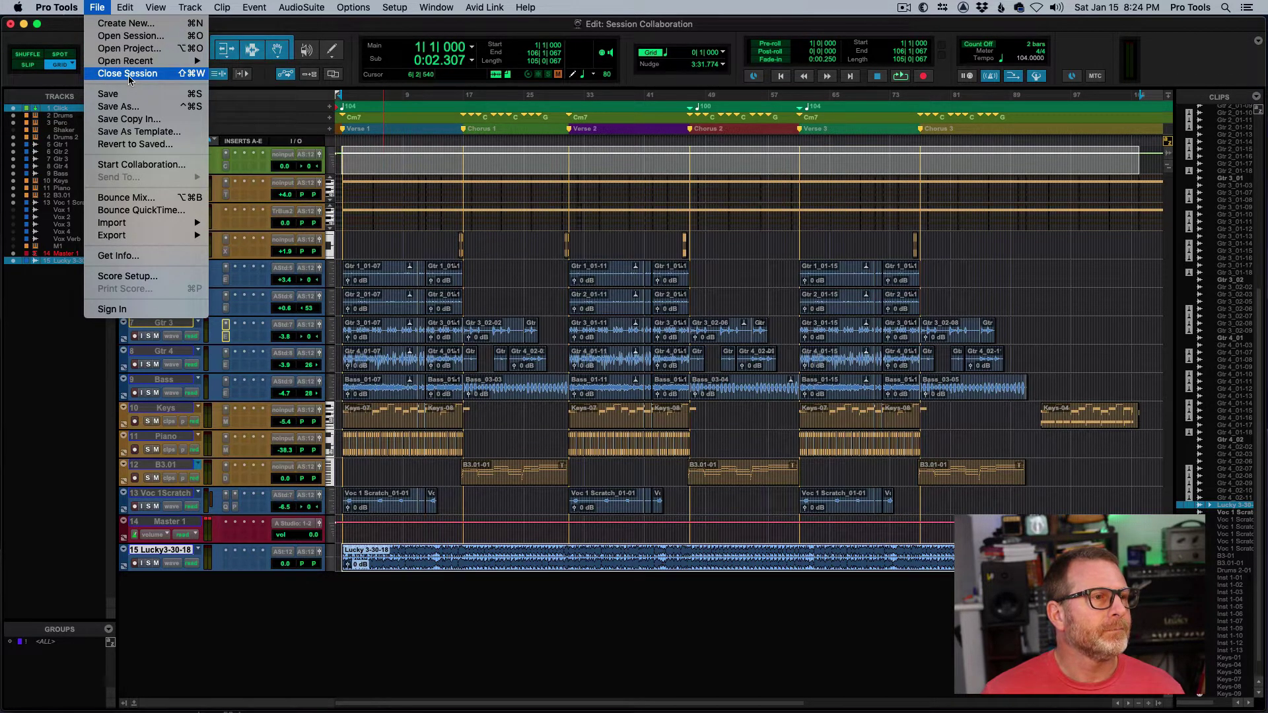
Open Session Collaboration with Vocals.ptx from its folder on the Desktop, saving the changes to the current session.
{"action": "key", "text": "Escape"}
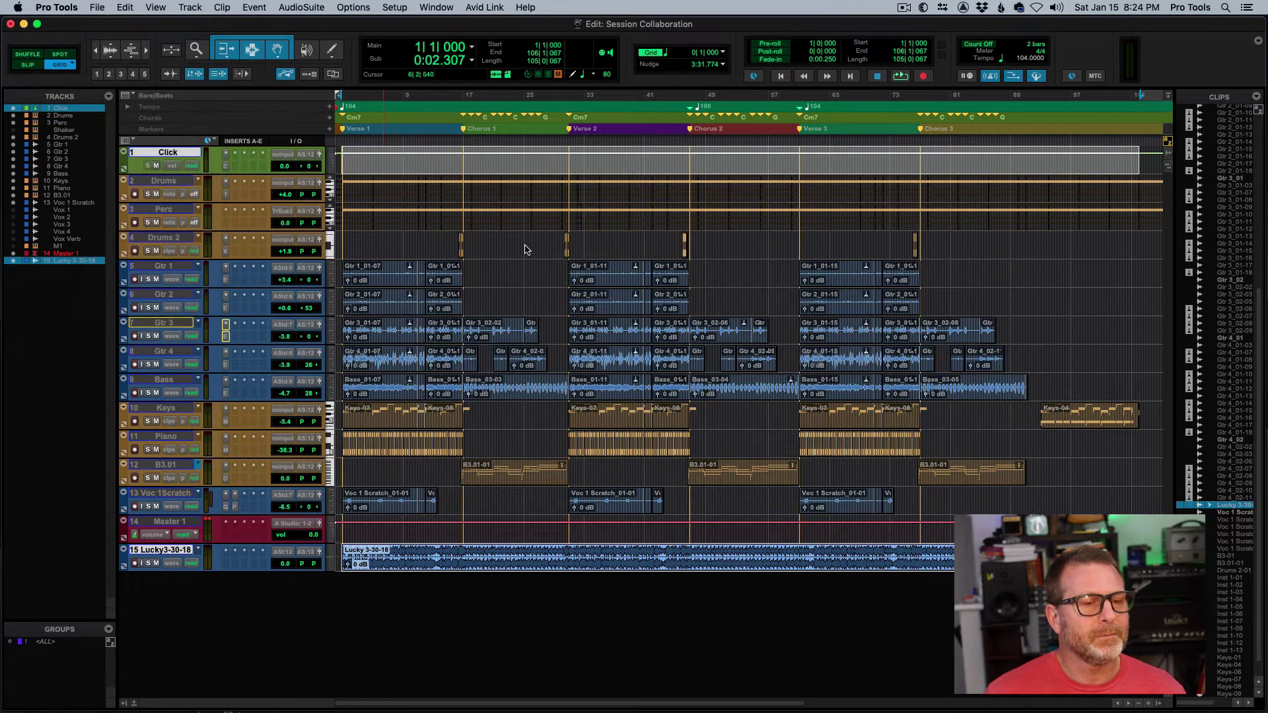
{"action": "key", "text": "super+o"}
{"action": "left_click", "coordinate": [336, 131]}
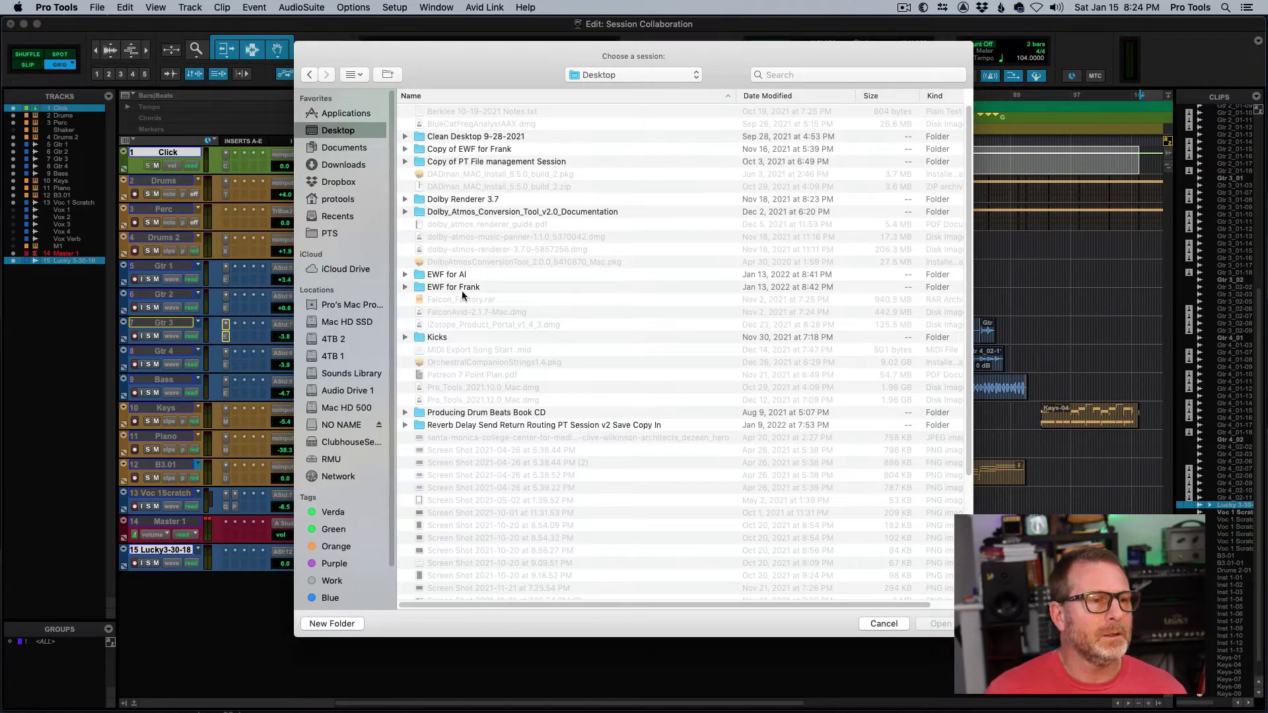
{"action": "scroll", "coordinate": [498, 441], "scroll_direction": "down", "scroll_amount": 5}
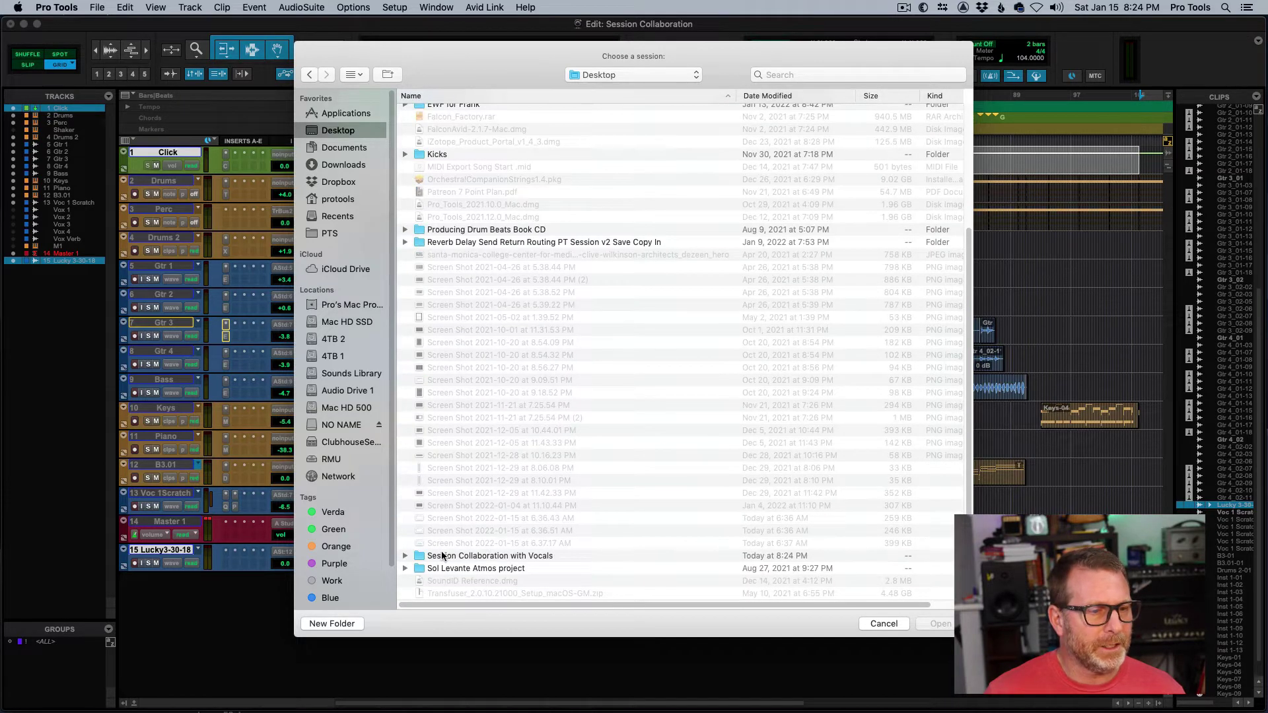
{"action": "double_click", "coordinate": [421, 557]}
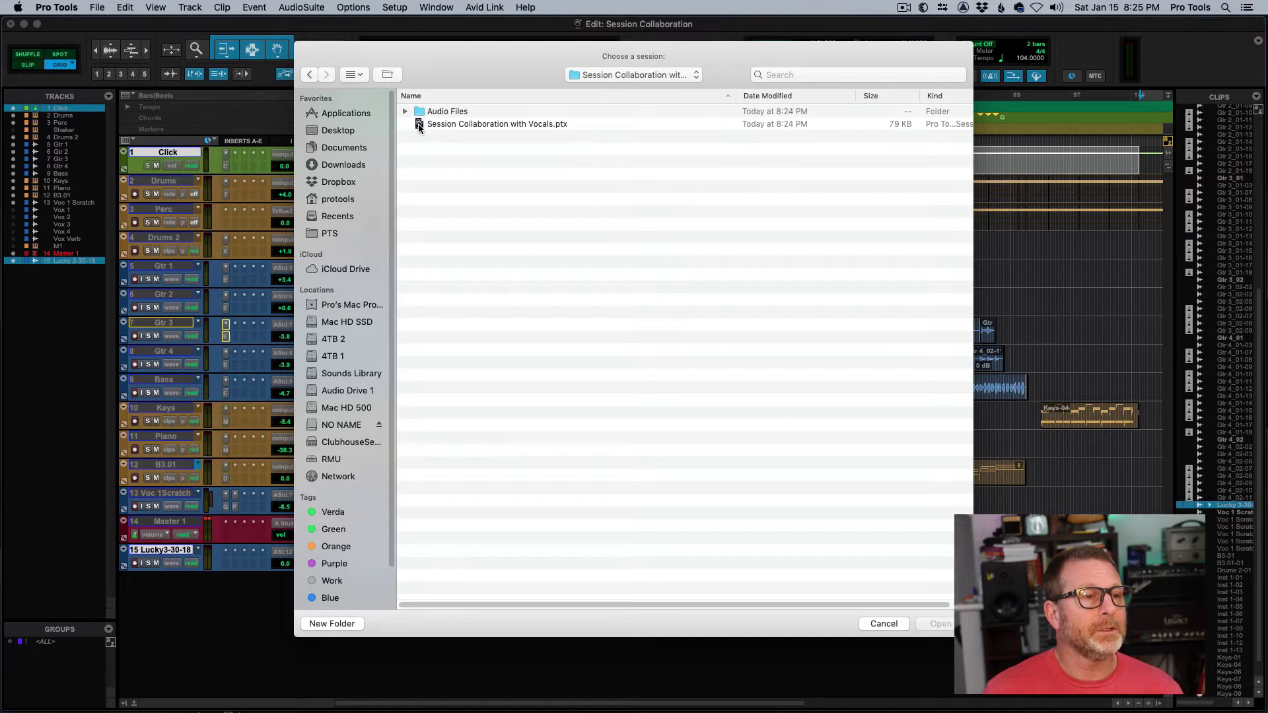
{"action": "double_click", "coordinate": [418, 124]}
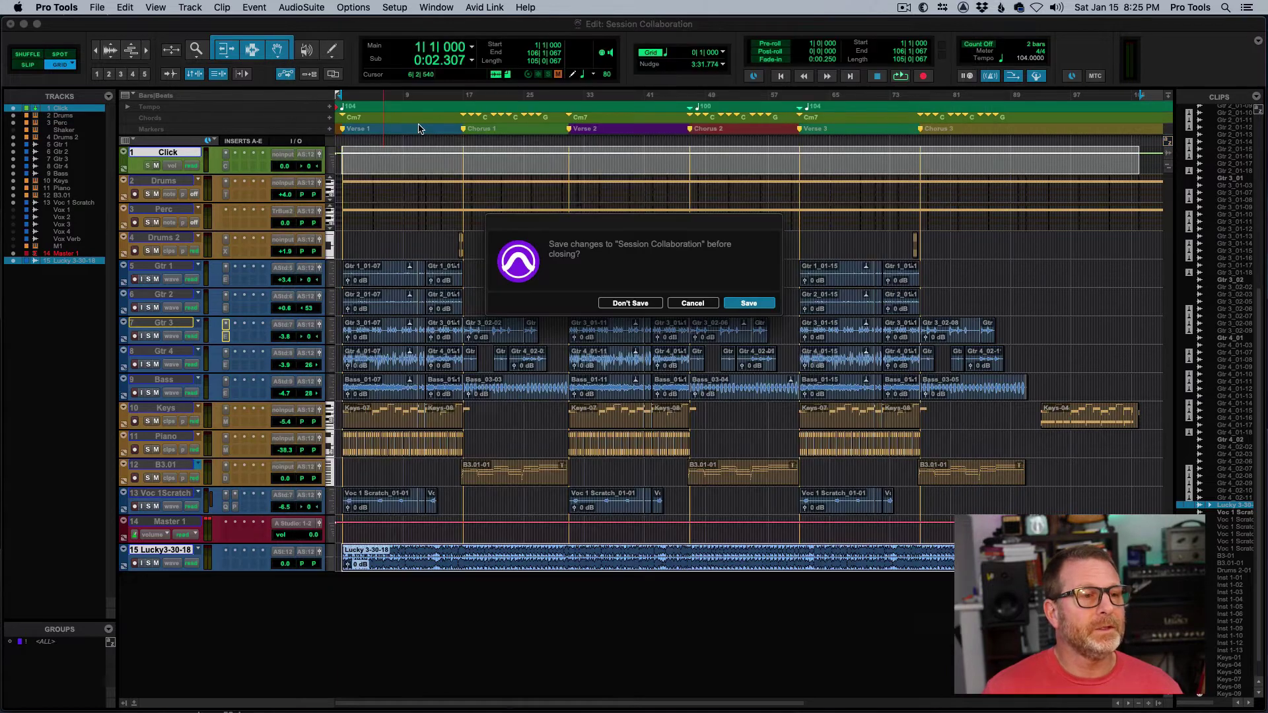
{"action": "left_click", "coordinate": [750, 303]}
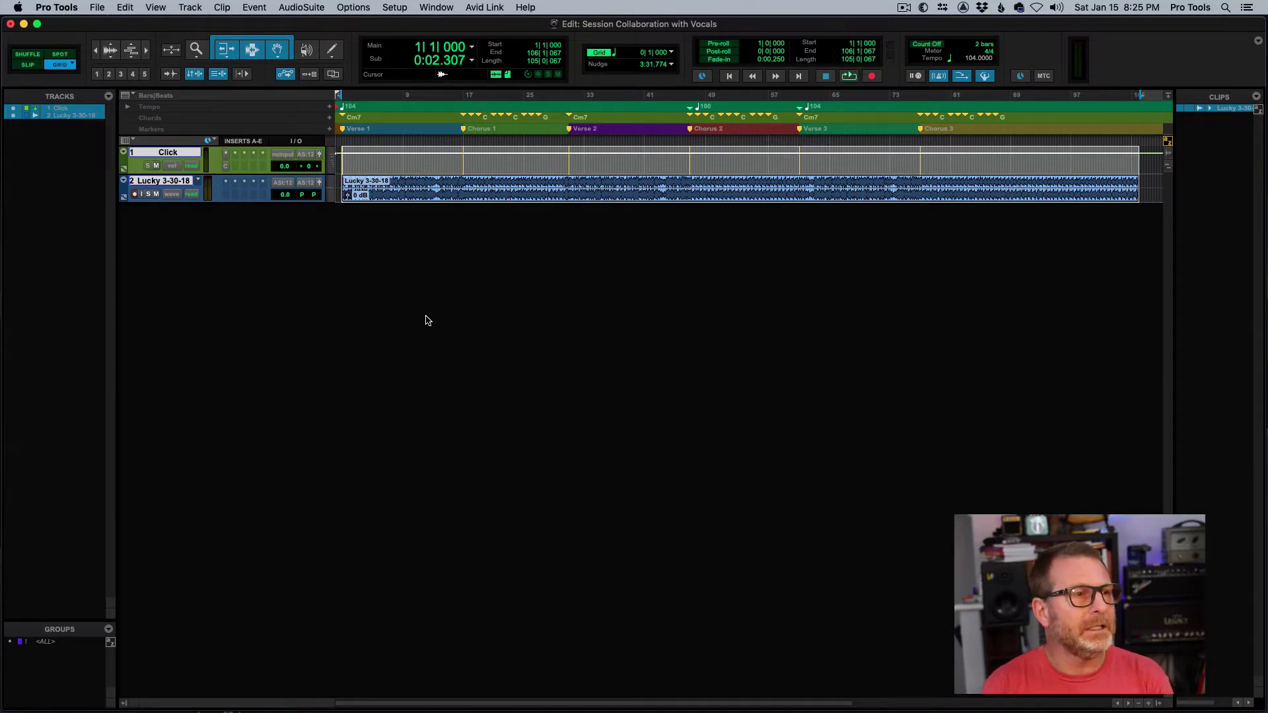
{"action": "left_click", "coordinate": [98, 10]}
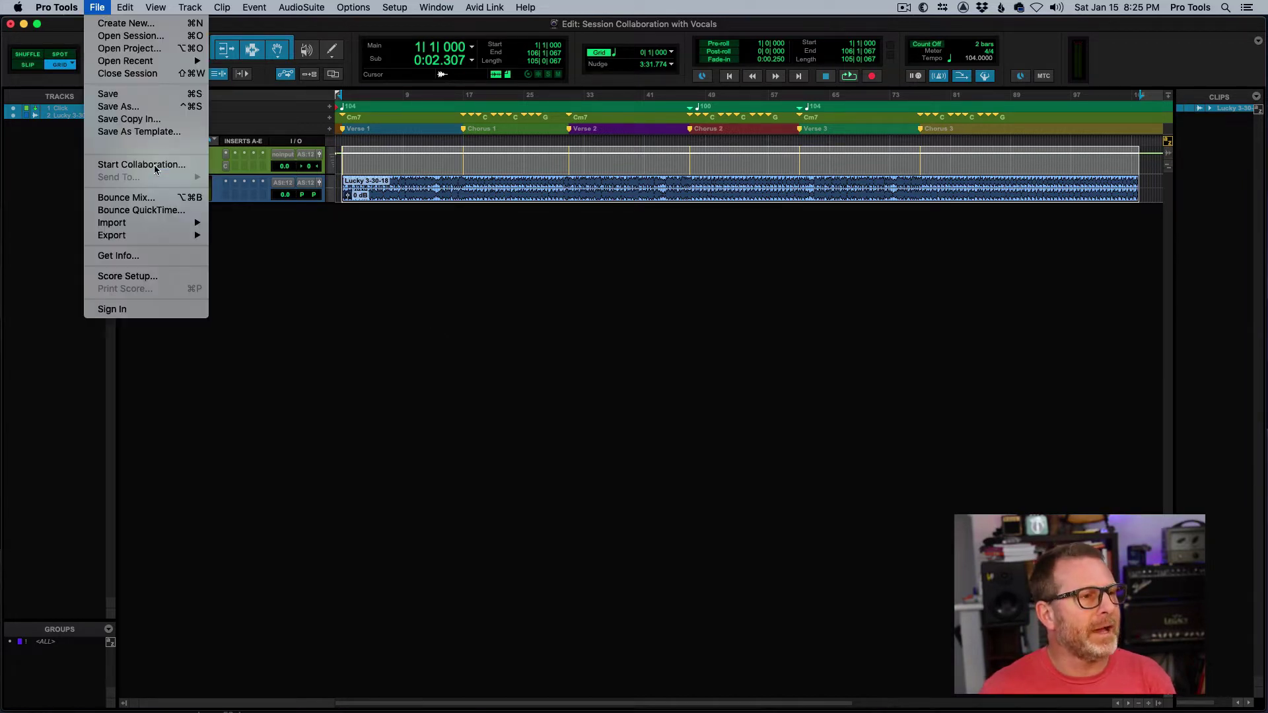
{"action": "mouse_move", "coordinate": [153, 236]}
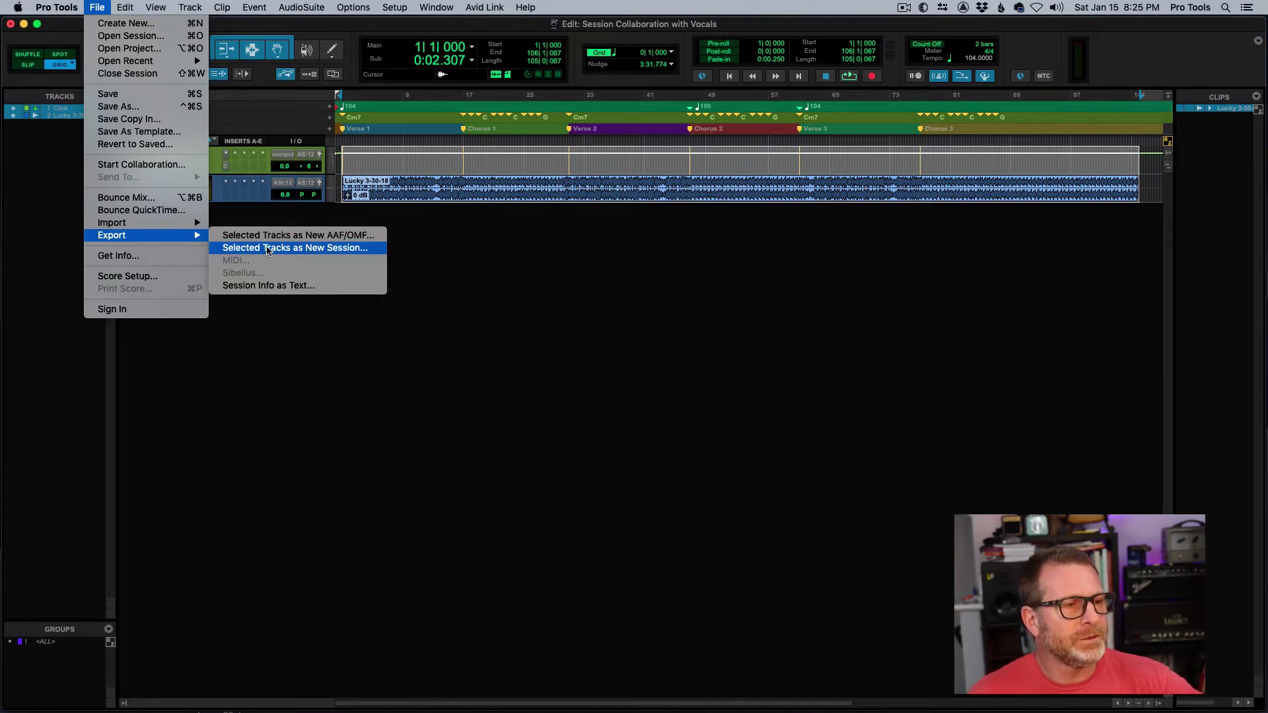
{"action": "left_click", "coordinate": [487, 260]}
Play the Lucky 3-30-18 track from bar 18 to check the reference mix, then stop playback.
{"action": "left_click", "coordinate": [473, 188]}
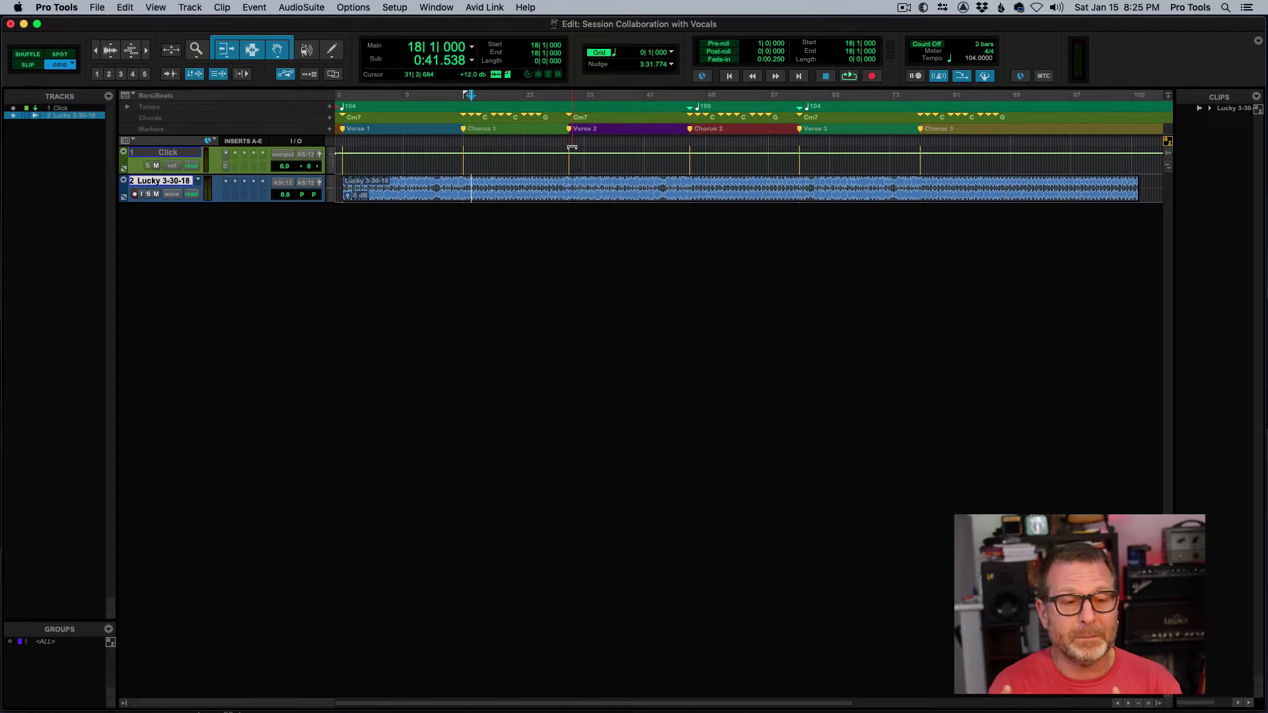
{"action": "key", "text": "space"}
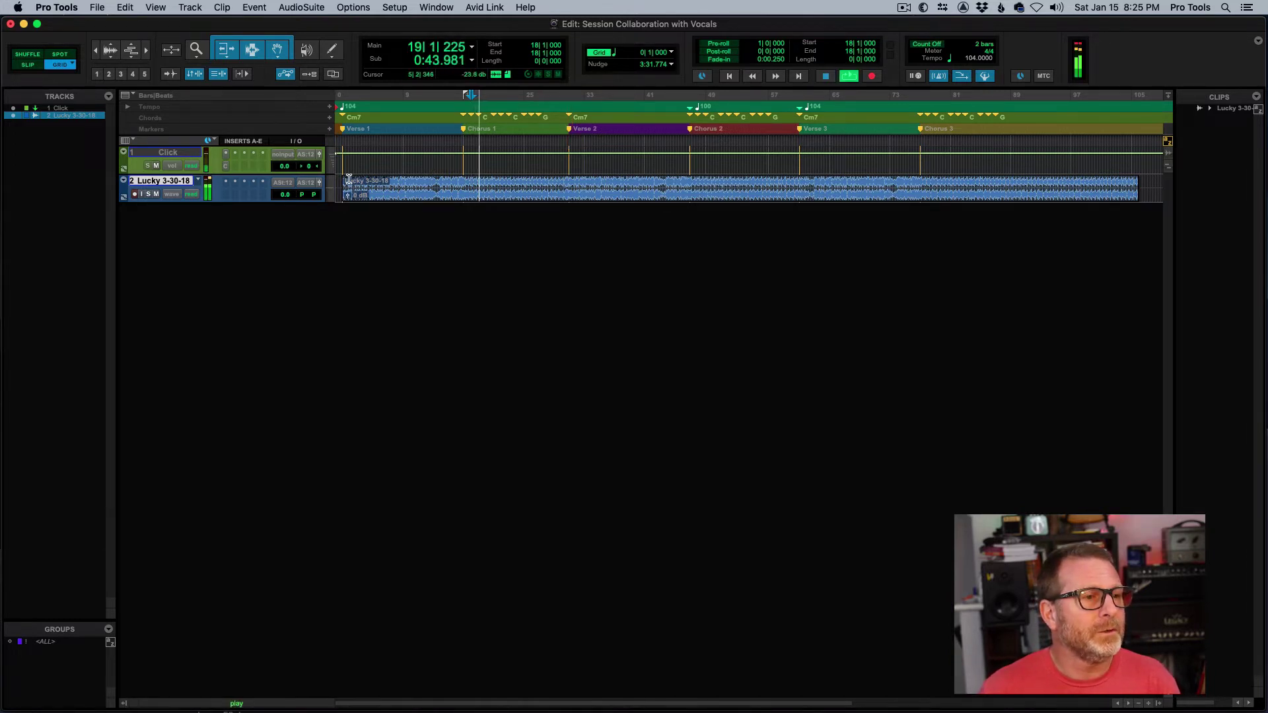
{"action": "left_click", "coordinate": [156, 194]}
{"action": "left_click", "coordinate": [155, 194]}
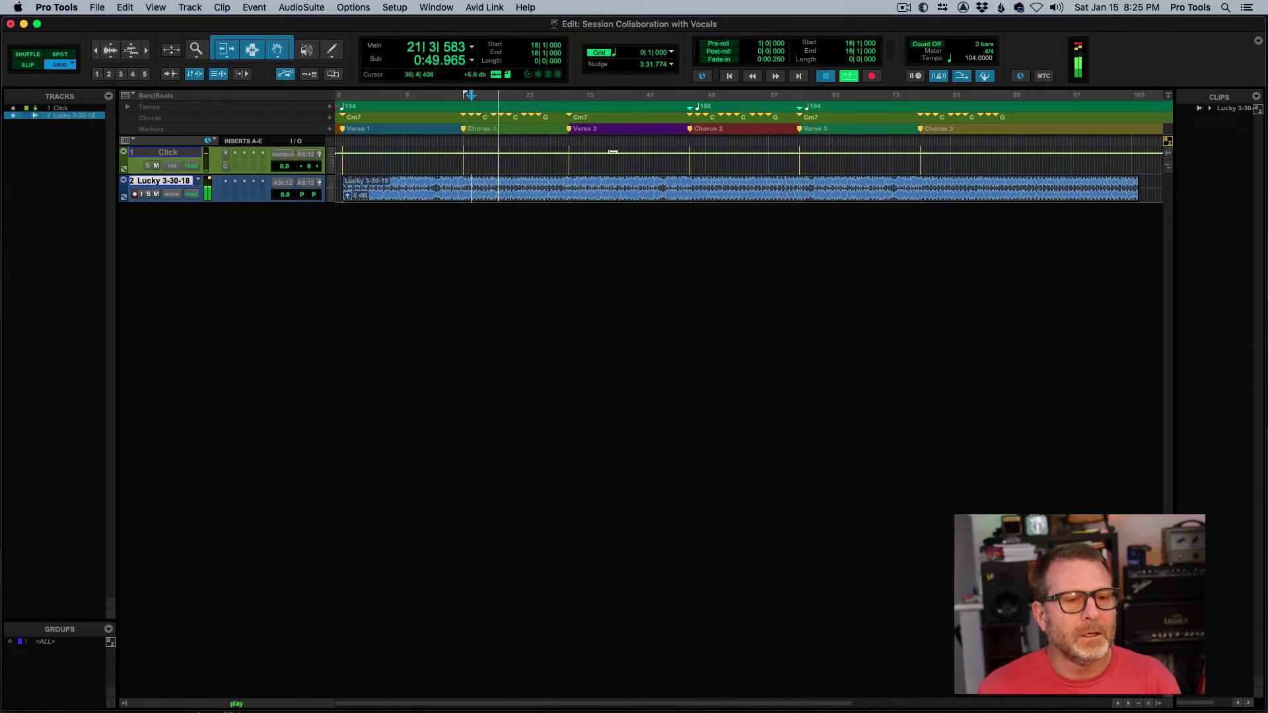
{"action": "key", "text": "space"}
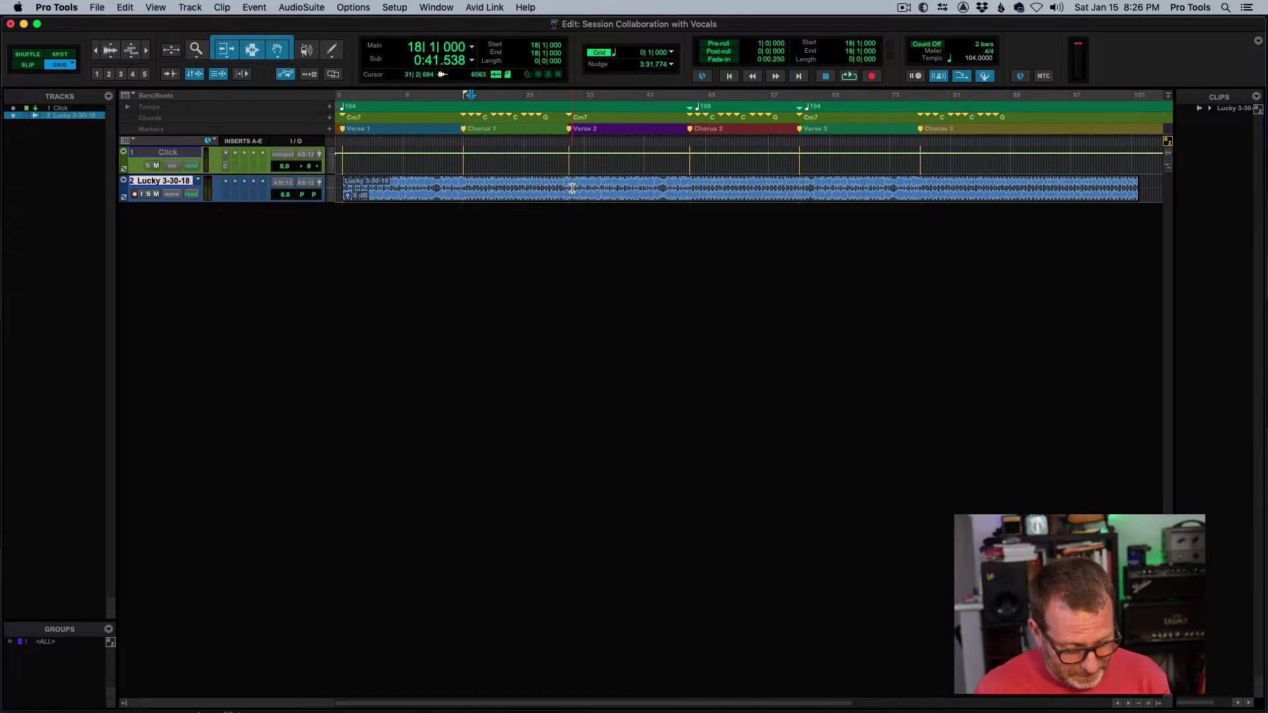
Switch to Finder and open the Session Collaboration with Vocals folder on the Desktop.
{"action": "key", "text": "super+Tab"}
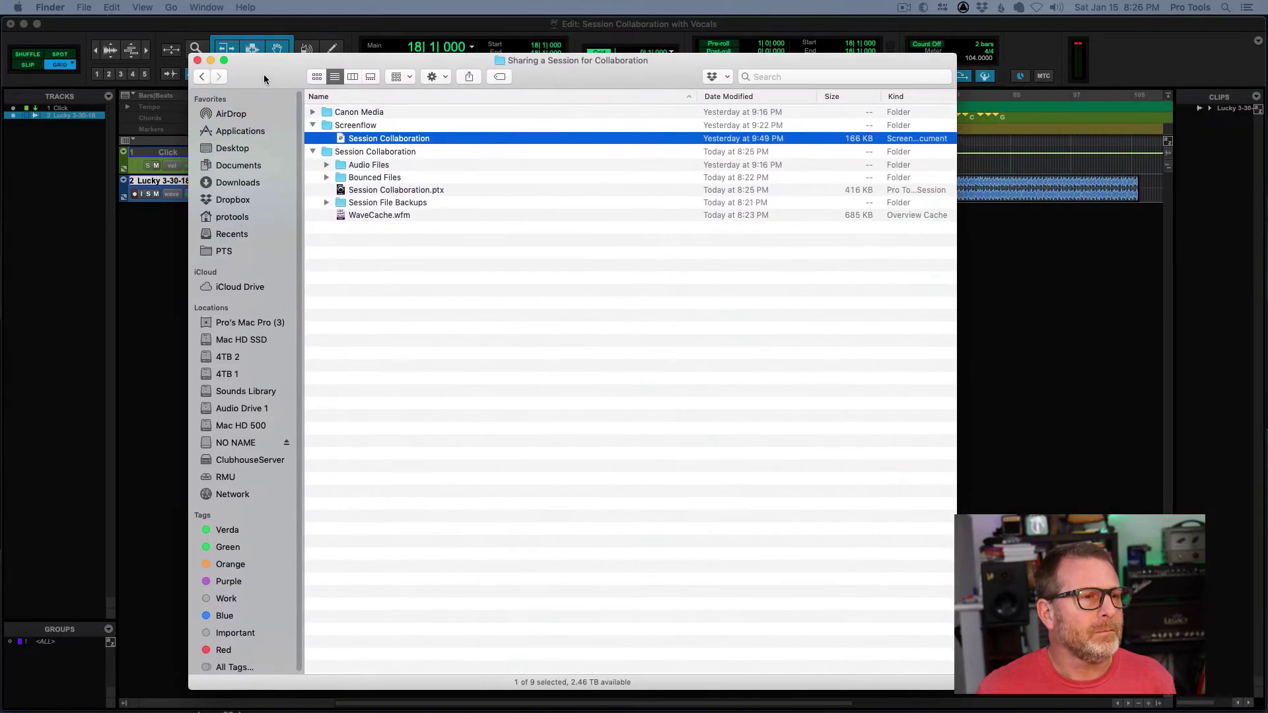
{"action": "left_click", "coordinate": [235, 149]}
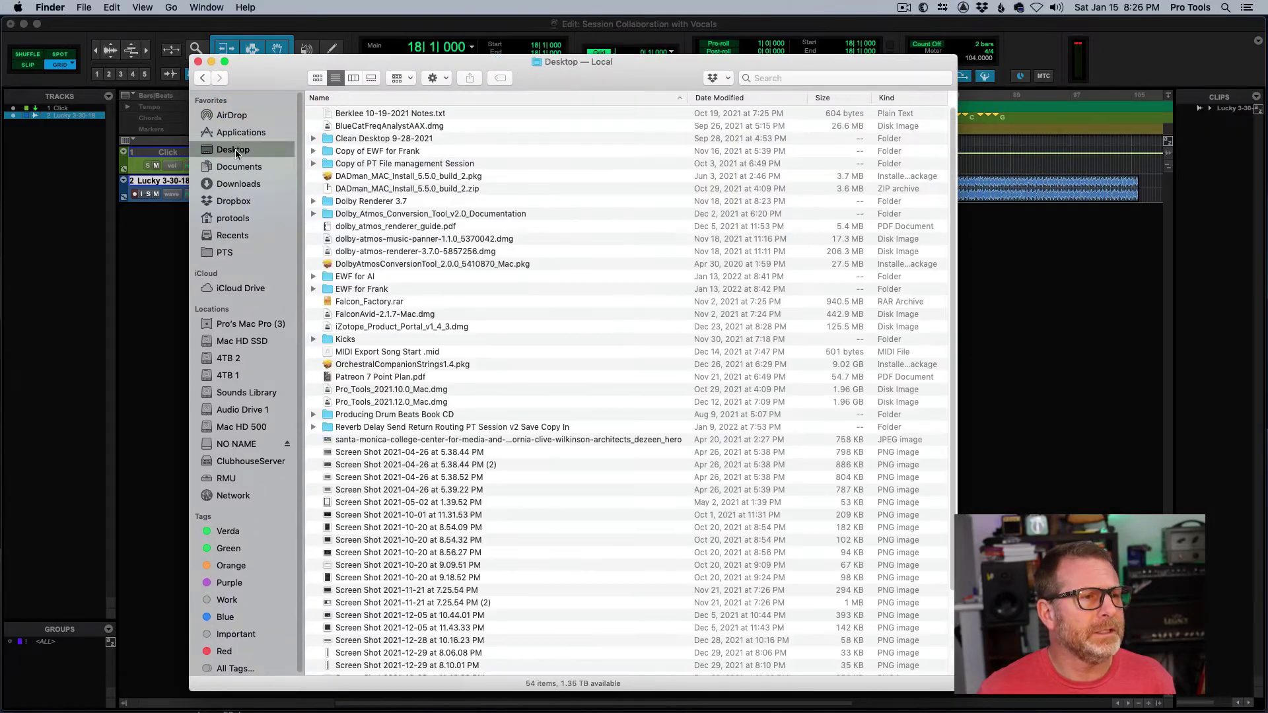
{"action": "scroll", "coordinate": [347, 339], "scroll_direction": "down", "scroll_amount": 5}
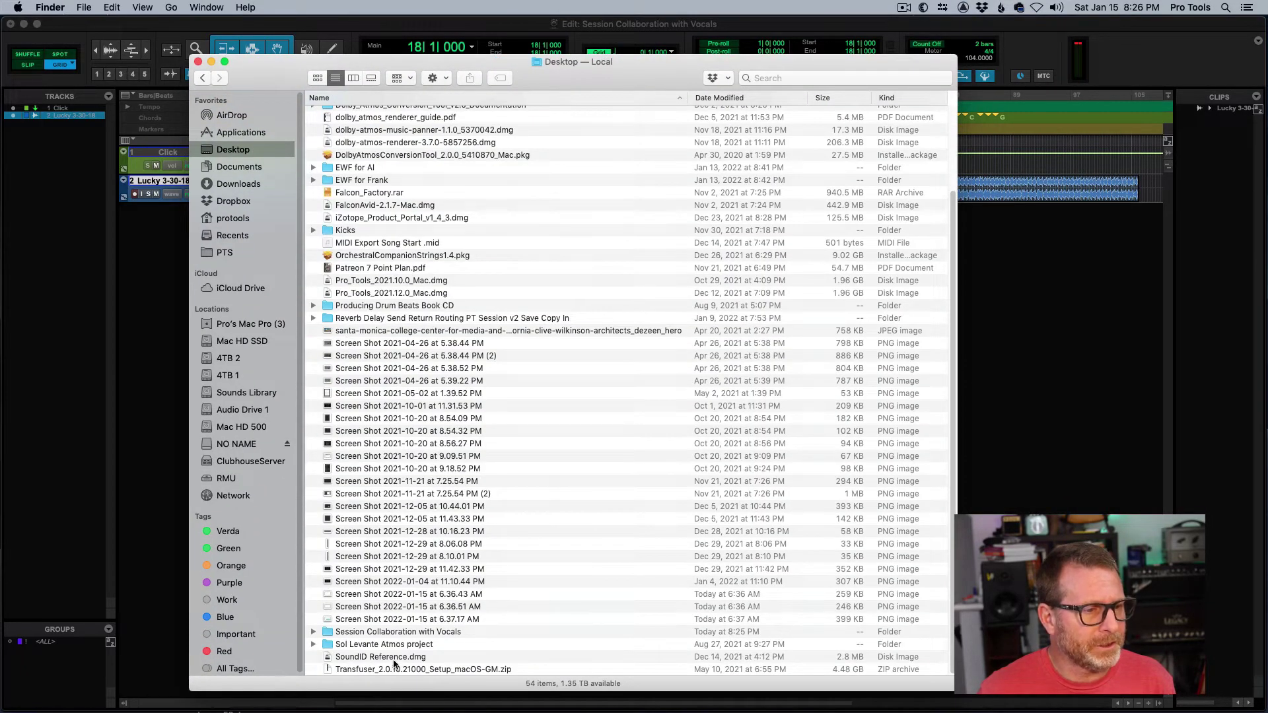
{"action": "left_click", "coordinate": [331, 634]}
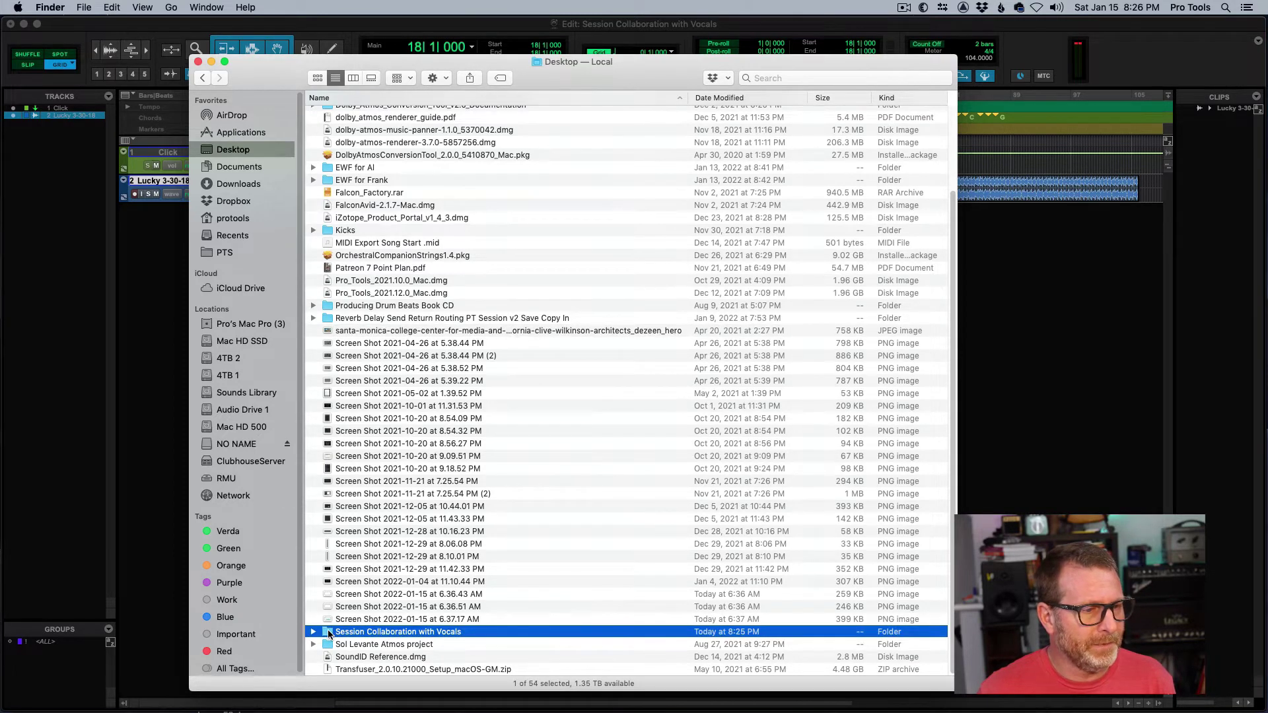
{"action": "double_click", "coordinate": [330, 633]}
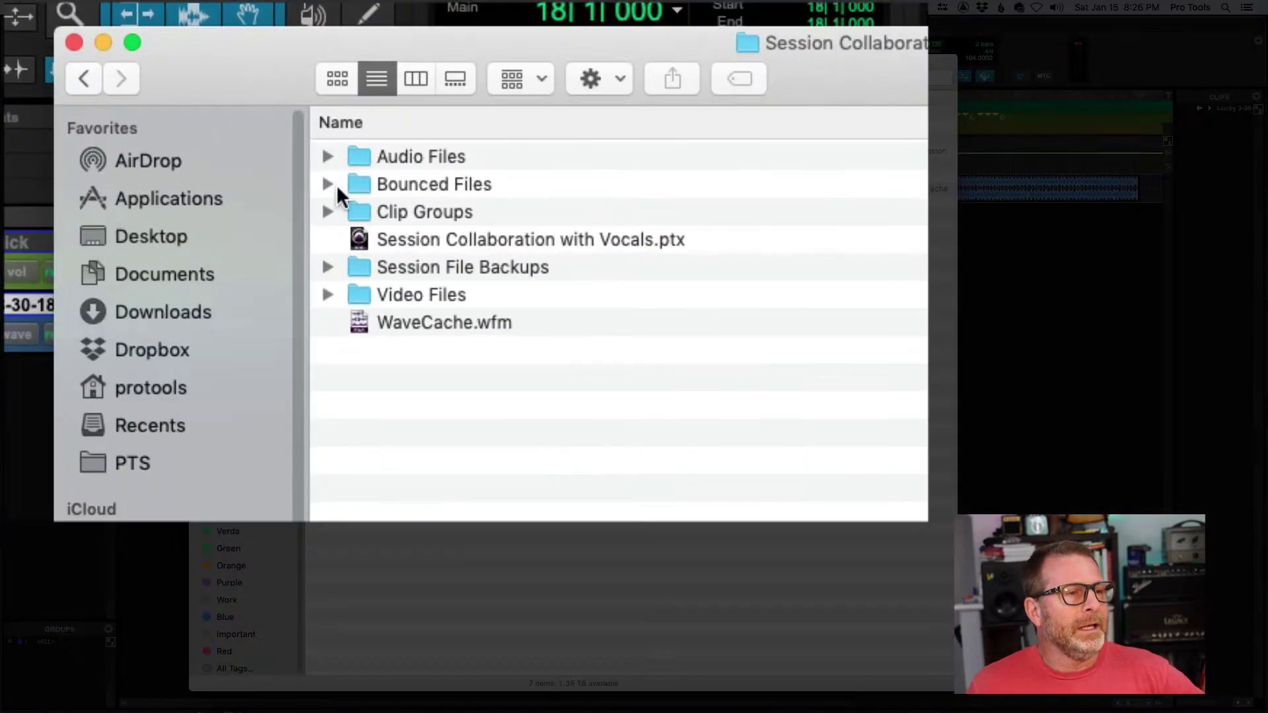
Examine the contents of the Audio Files and Session File Backups folders, the session file and the folder's path.
{"action": "left_click", "coordinate": [326, 157]}
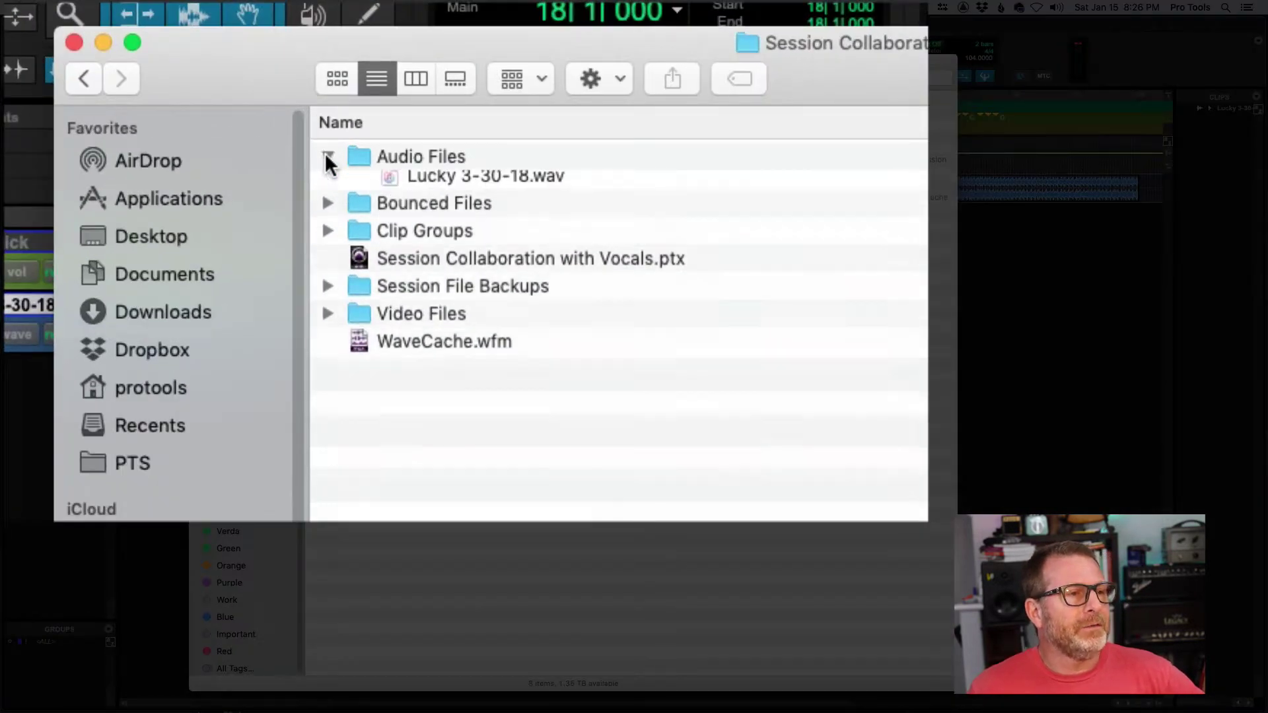
{"action": "left_click", "coordinate": [464, 187]}
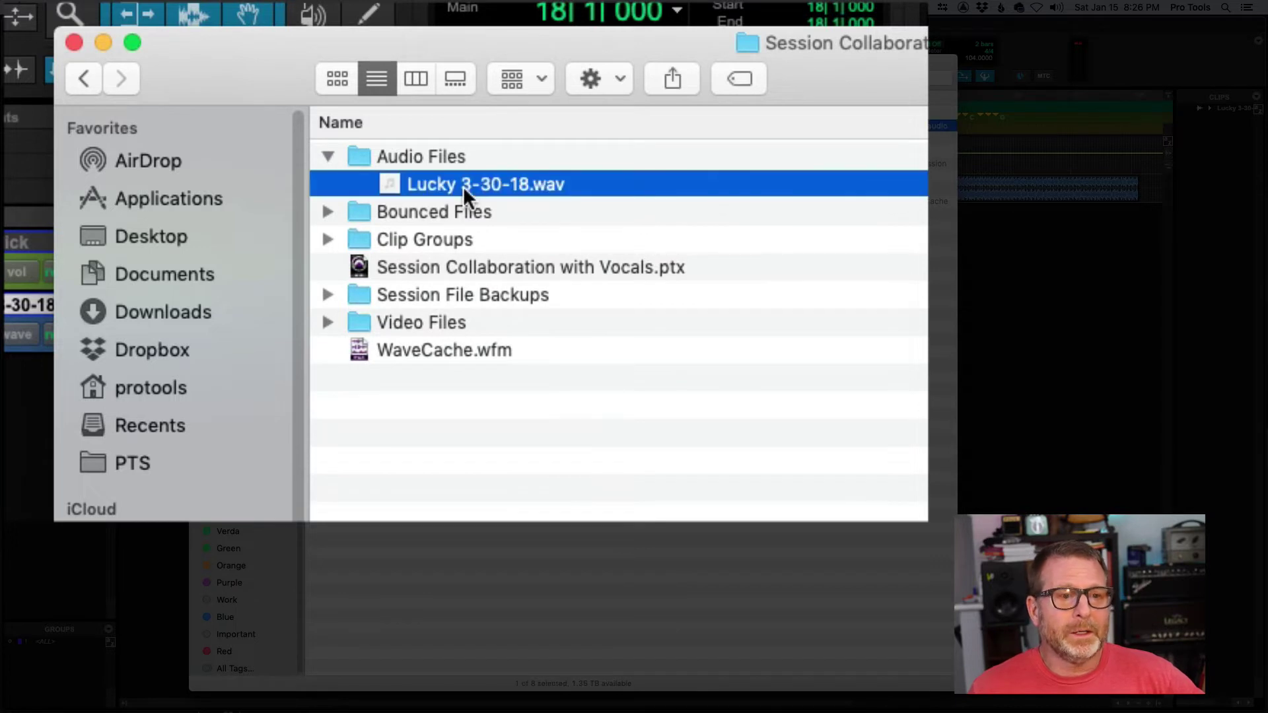
{"action": "left_click", "coordinate": [327, 155]}
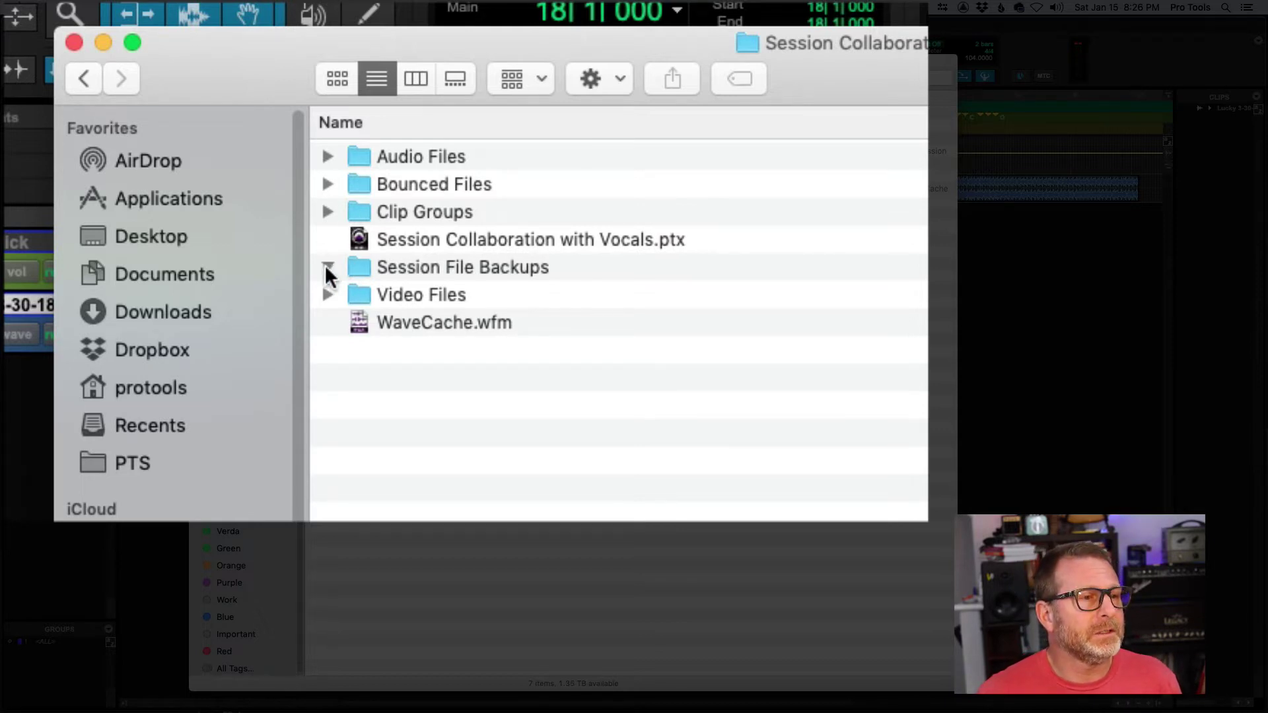
{"action": "left_click", "coordinate": [458, 236]}
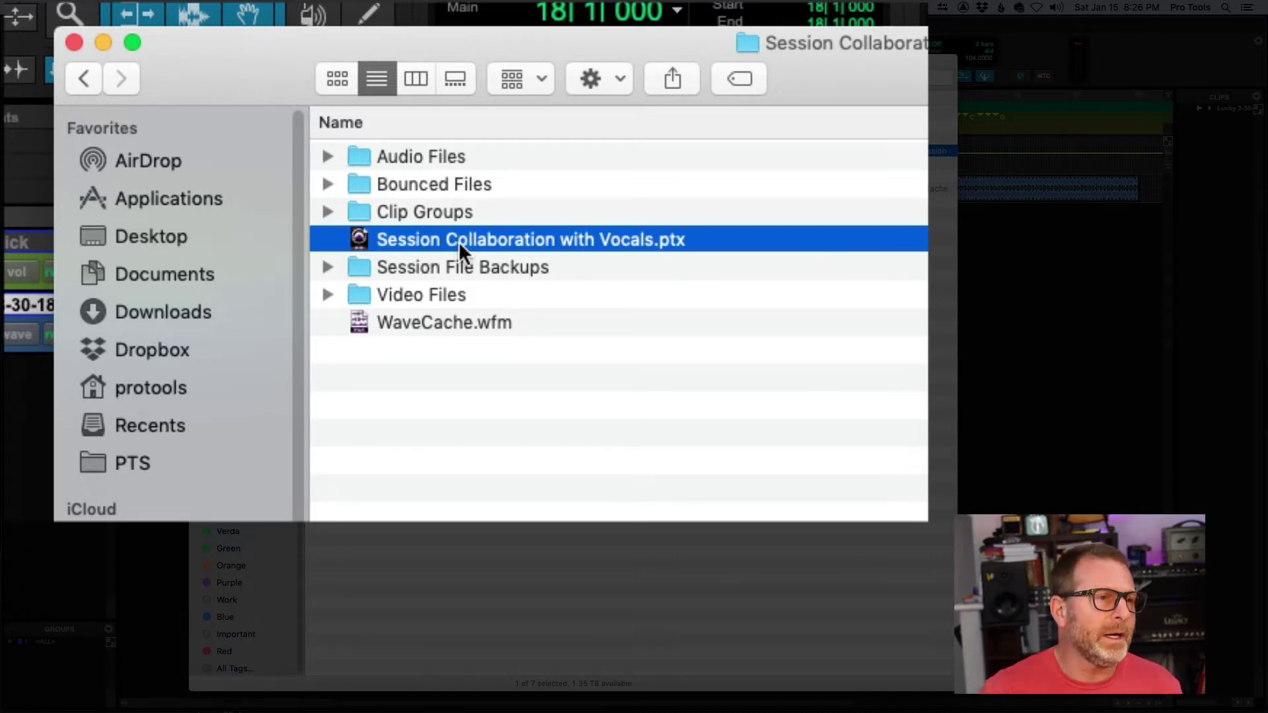
{"action": "left_click", "coordinate": [741, 41], "text": "super"}
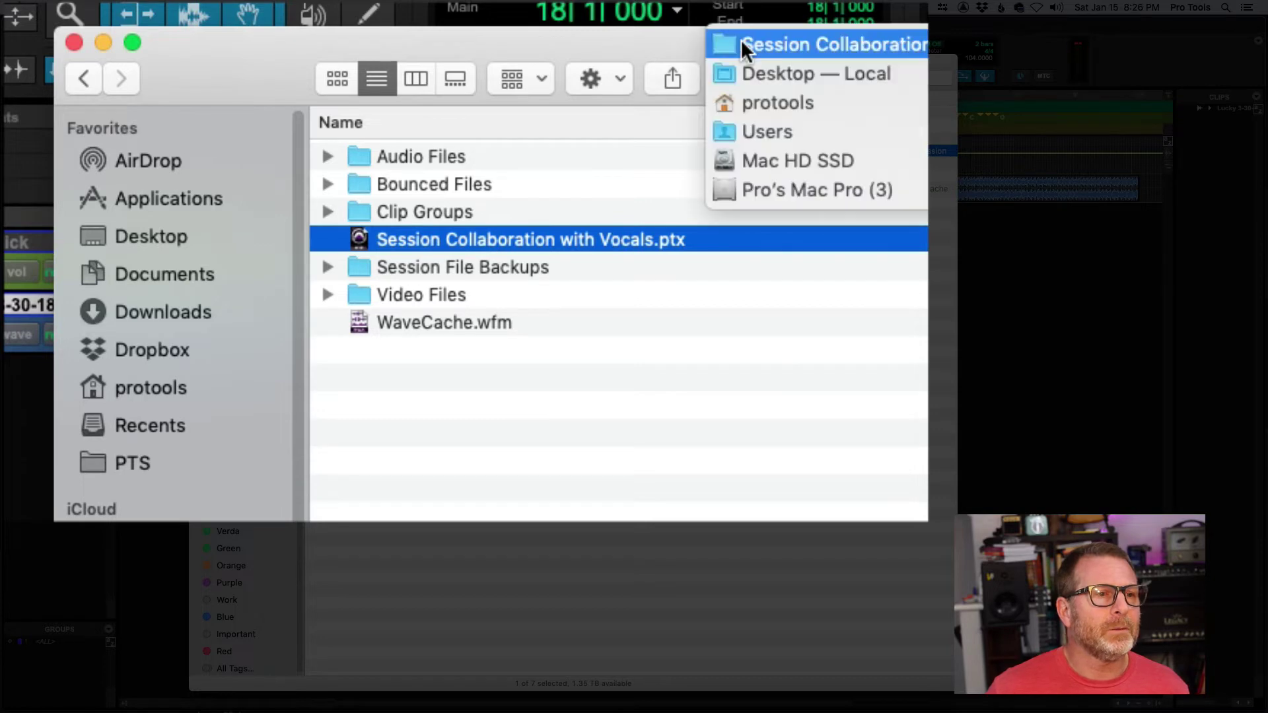
{"action": "left_click", "coordinate": [248, 81]}
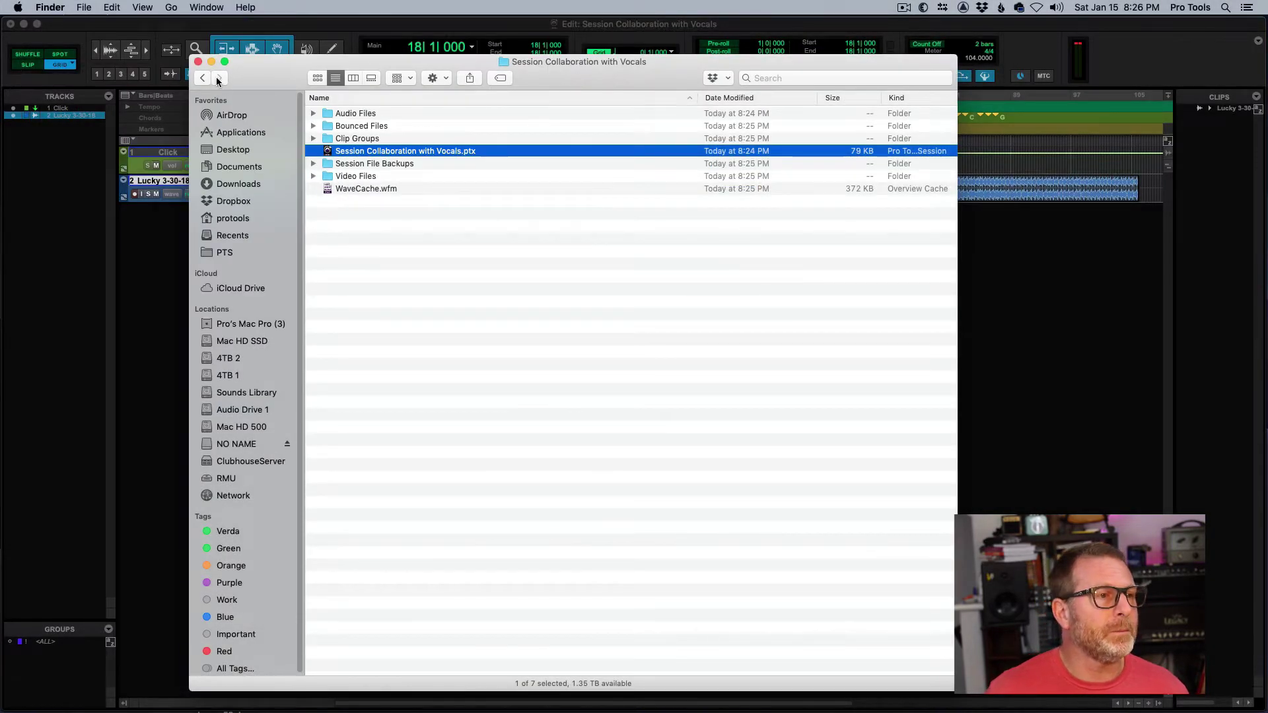
Return to the Desktop folder and compress the Session Collaboration with Vocals folder into a ZIP archive.
{"action": "left_click", "coordinate": [201, 80]}
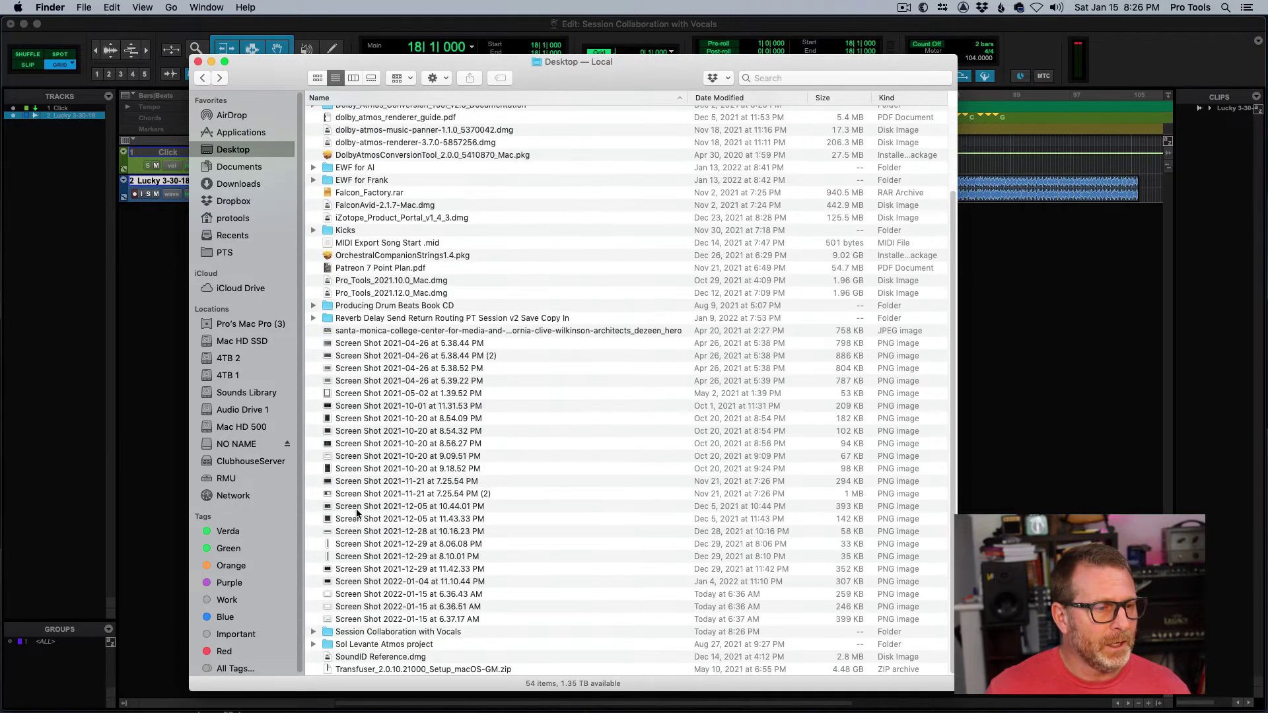
{"action": "right_click", "coordinate": [326, 632]}
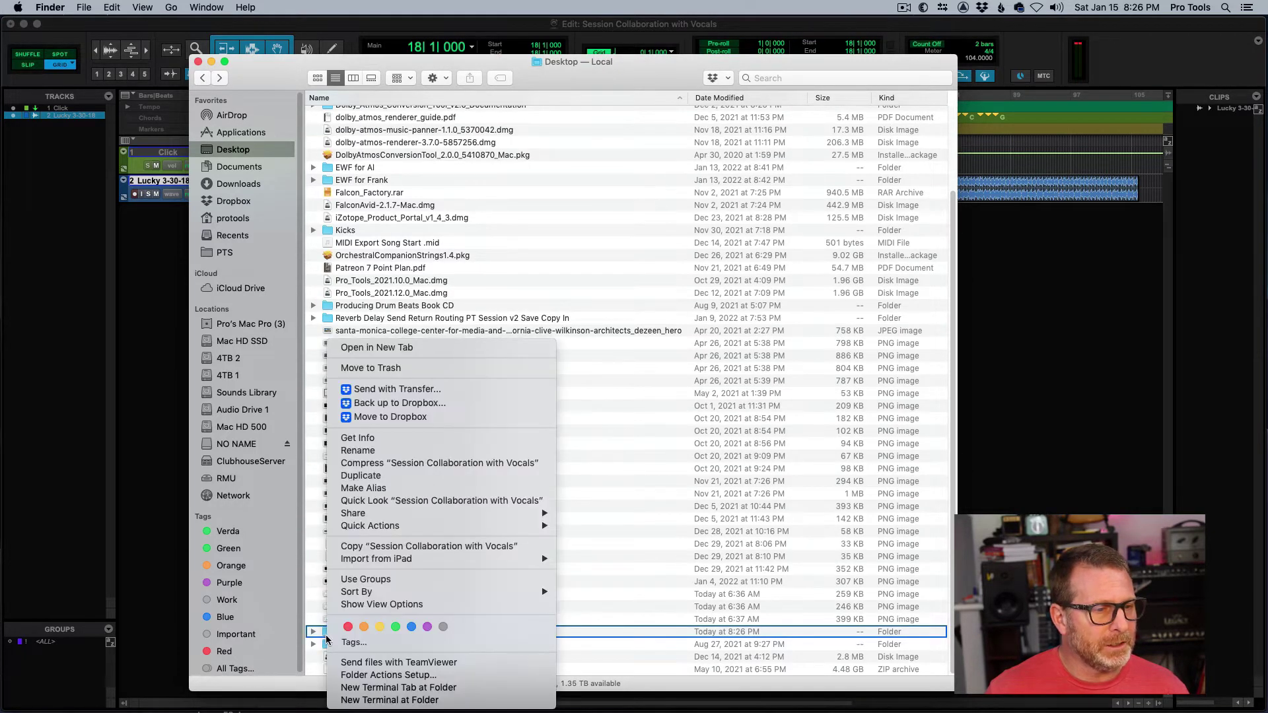
{"action": "left_click", "coordinate": [375, 463]}
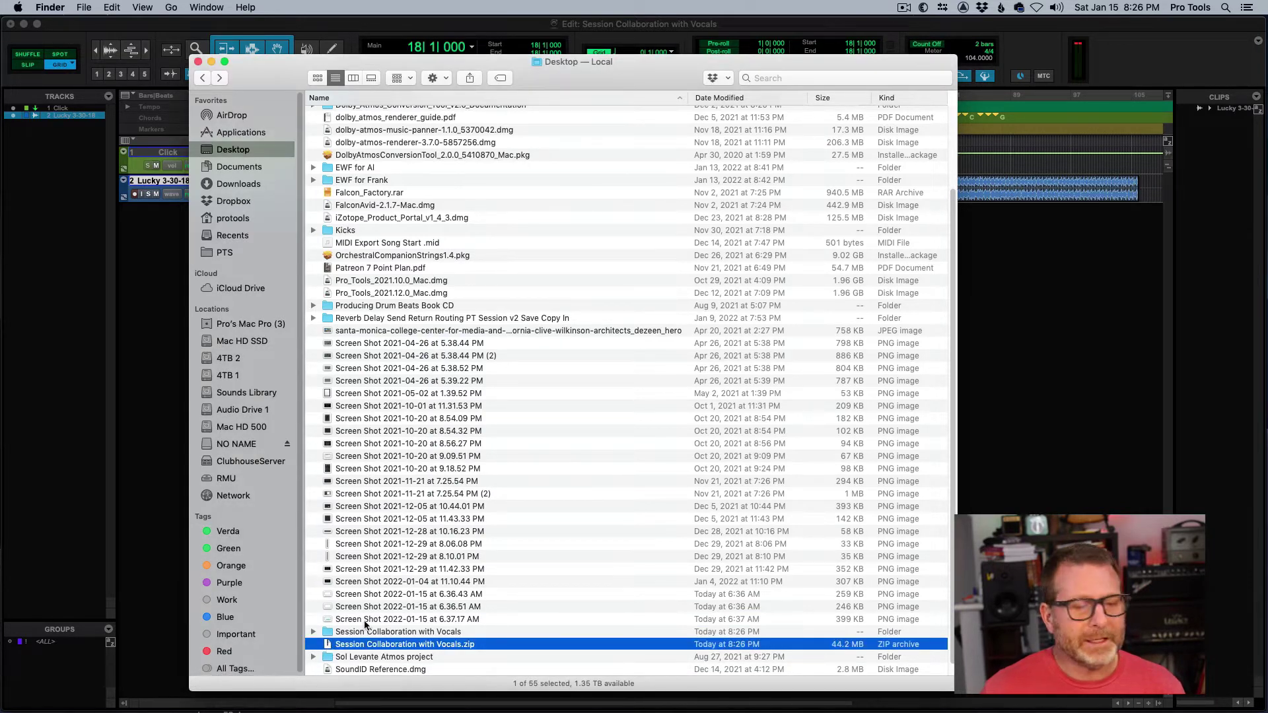
Return to the Pro Tools session with the added parts and rename the Inst 3 track as Cowbell.
{"action": "left_click", "coordinate": [1154, 46]}
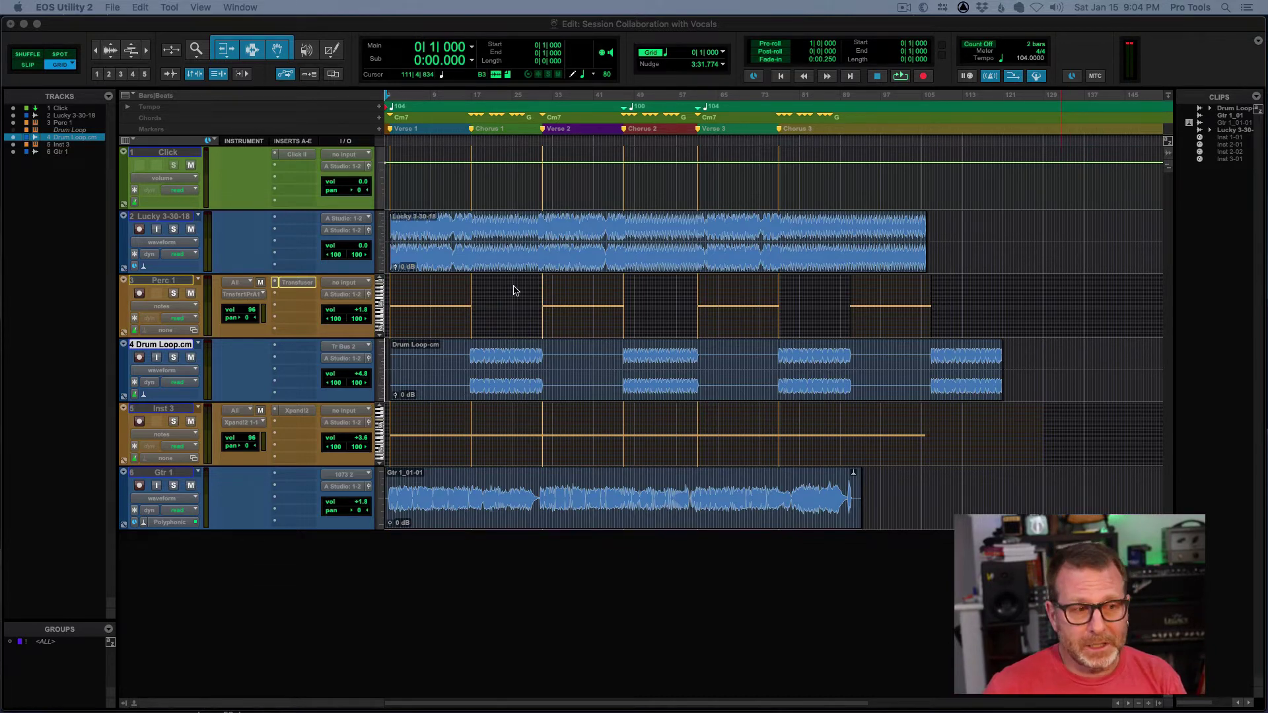
{"action": "left_click", "coordinate": [161, 281]}
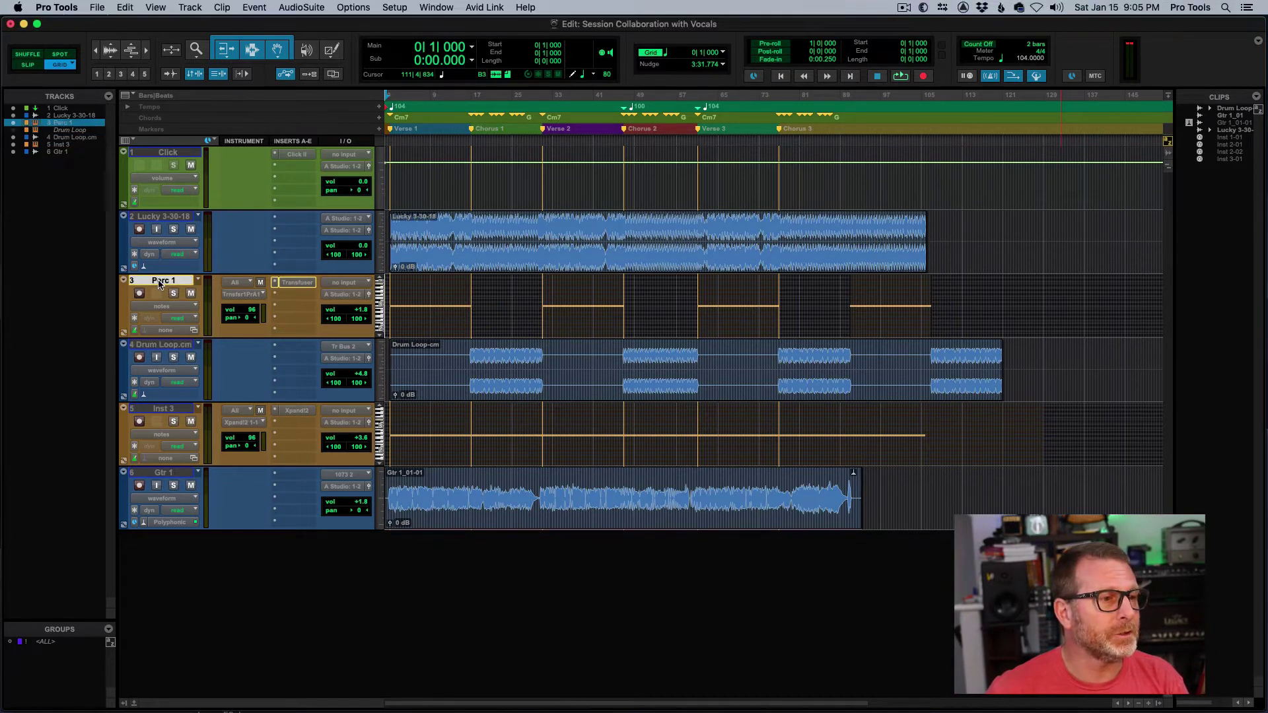
{"action": "left_click", "coordinate": [162, 410]}
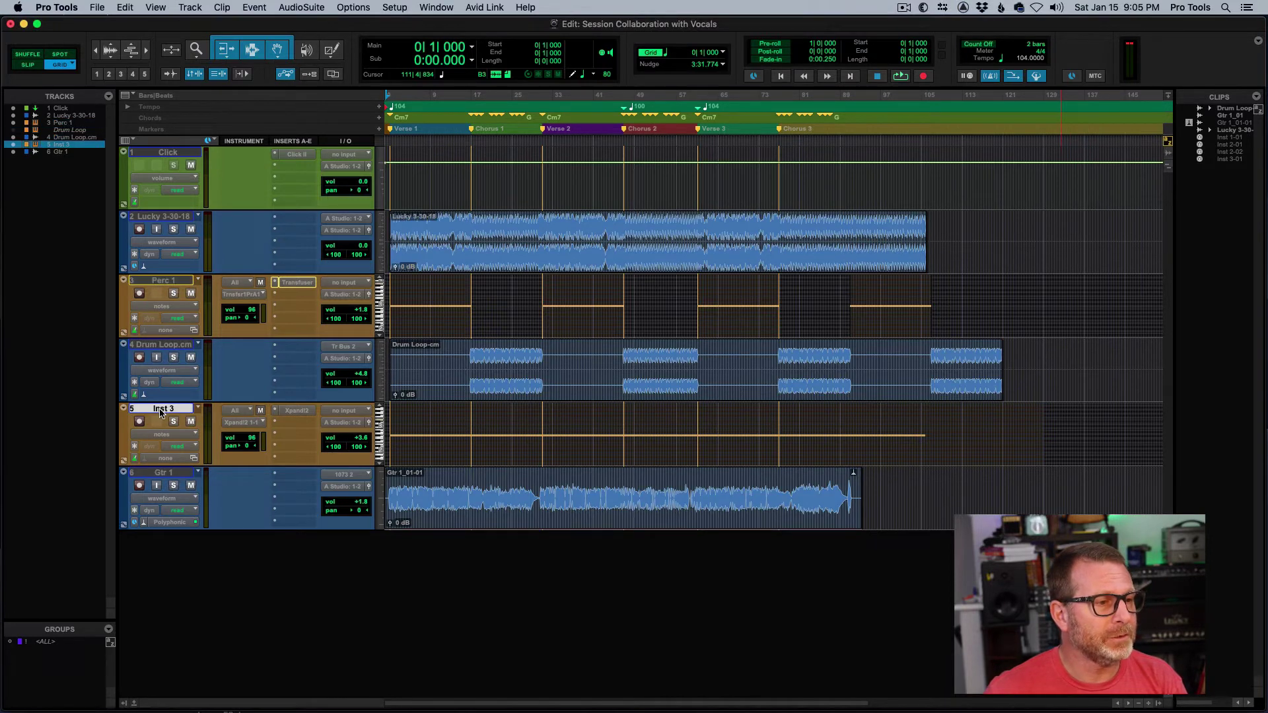
{"action": "double_click", "coordinate": [162, 410]}
{"action": "type", "text": "C"}
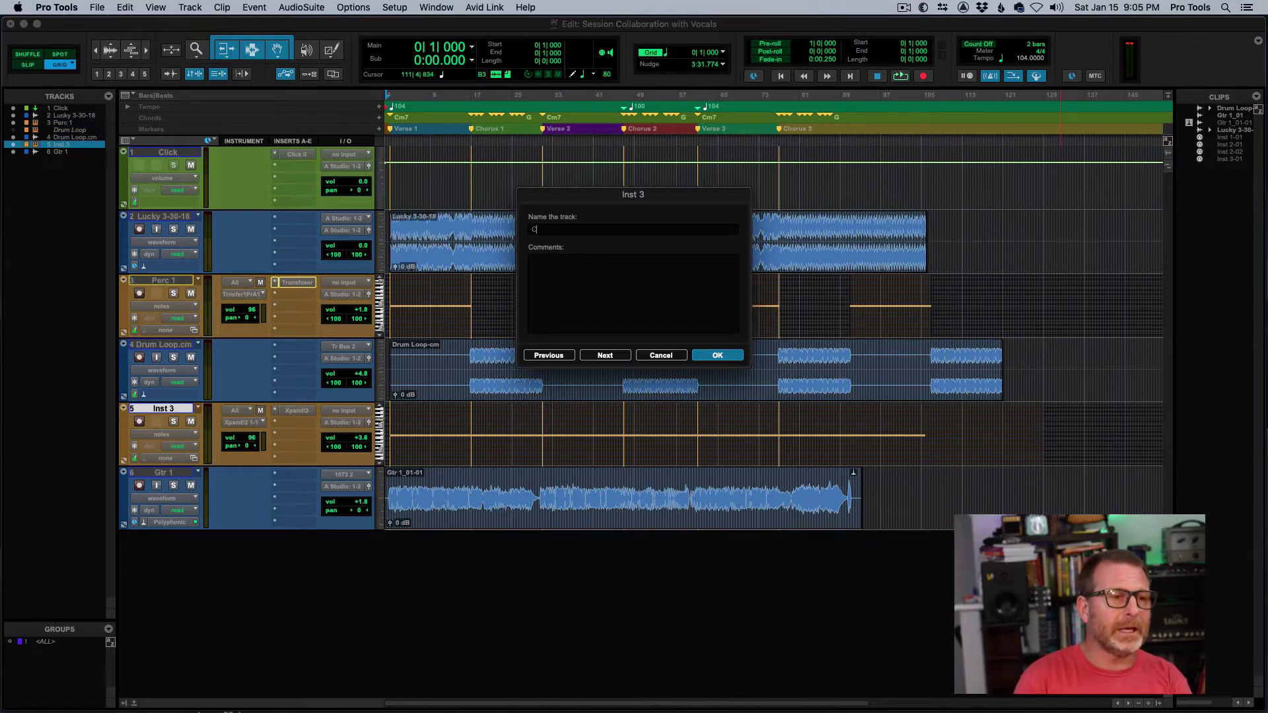
{"action": "type", "text": "owbell"}
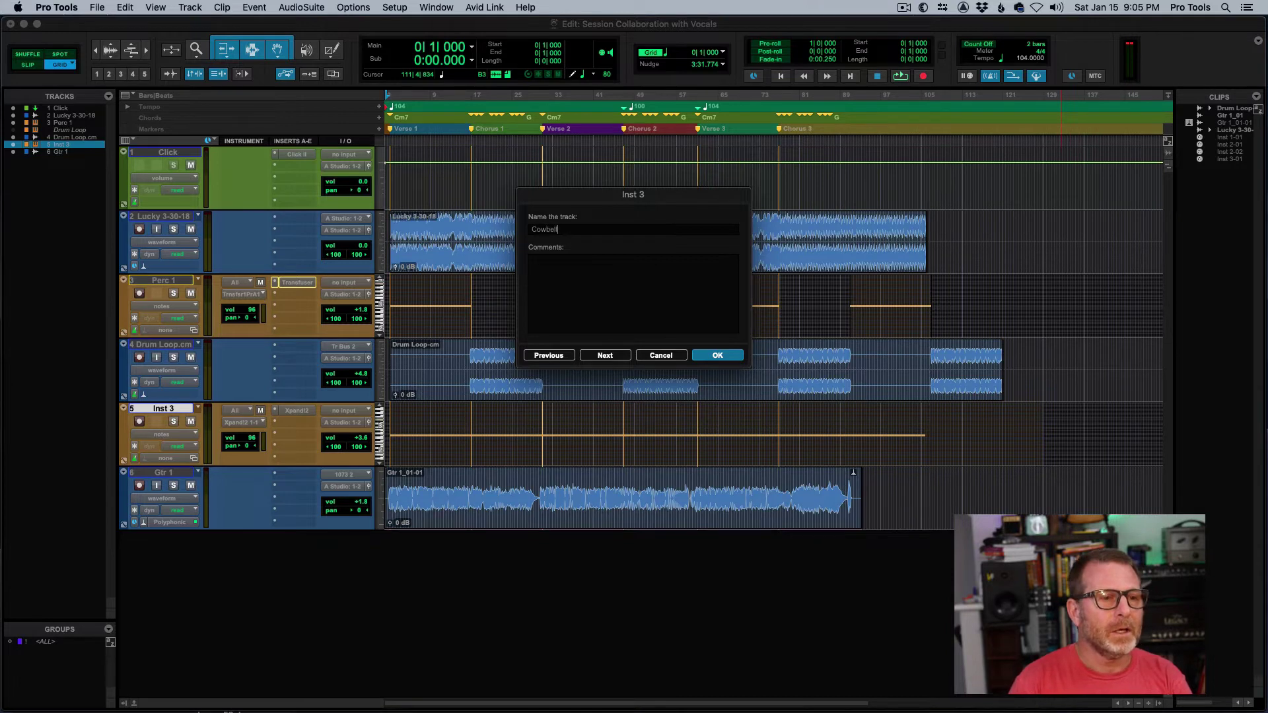
{"action": "key", "text": "Return"}
Select the Gtr 1 track, solo the Lucky 3-30-18 track, and play the session from the start before stopping playback.
{"action": "left_click", "coordinate": [187, 473]}
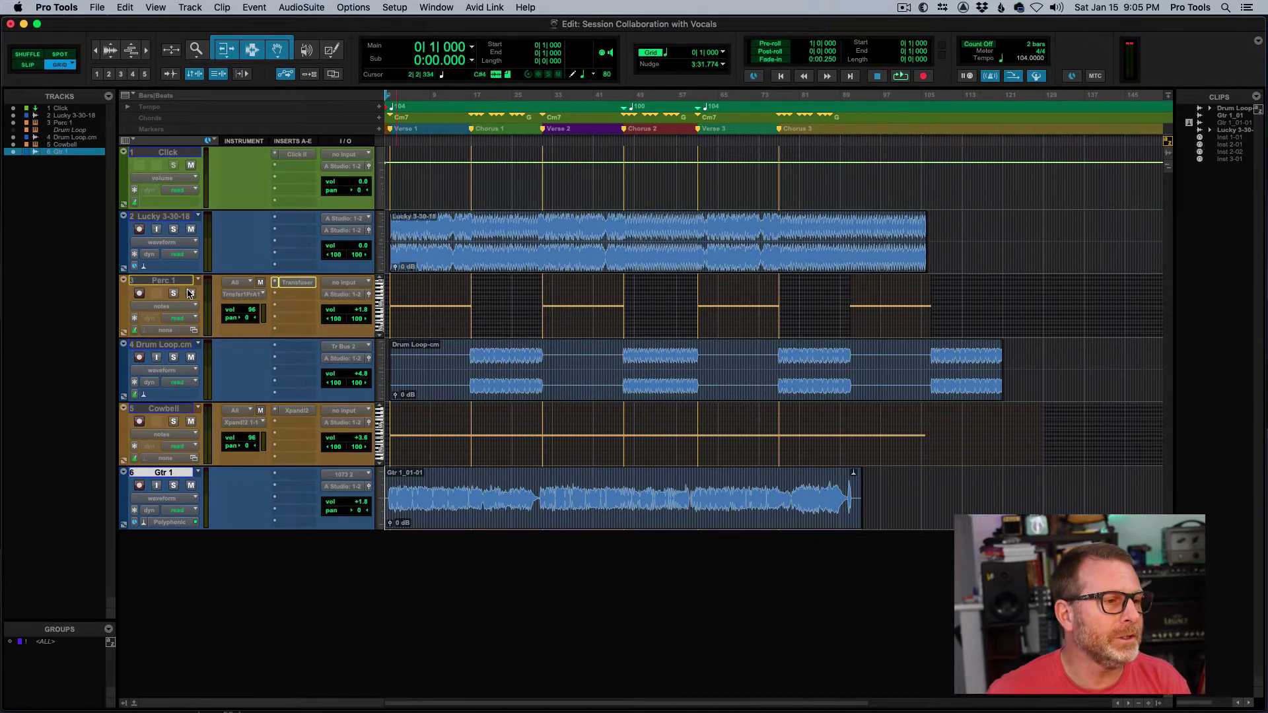
{"action": "left_click", "coordinate": [173, 229]}
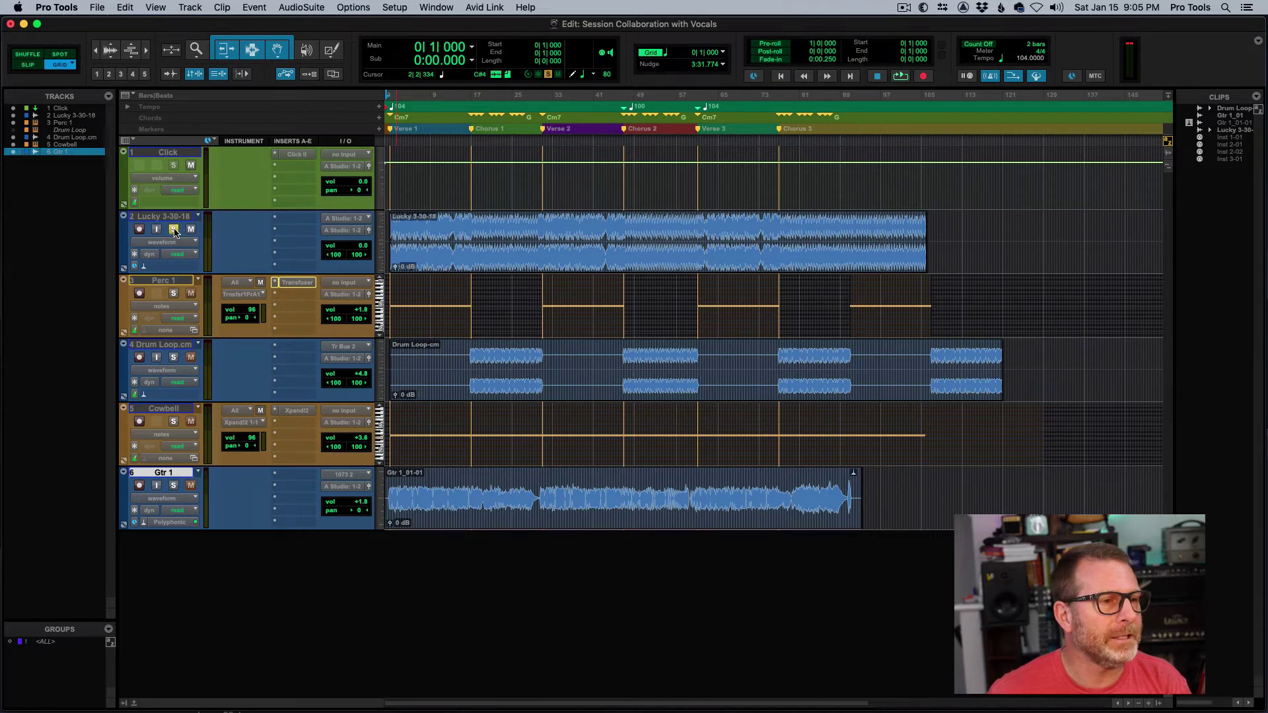
{"action": "key", "text": "space"}
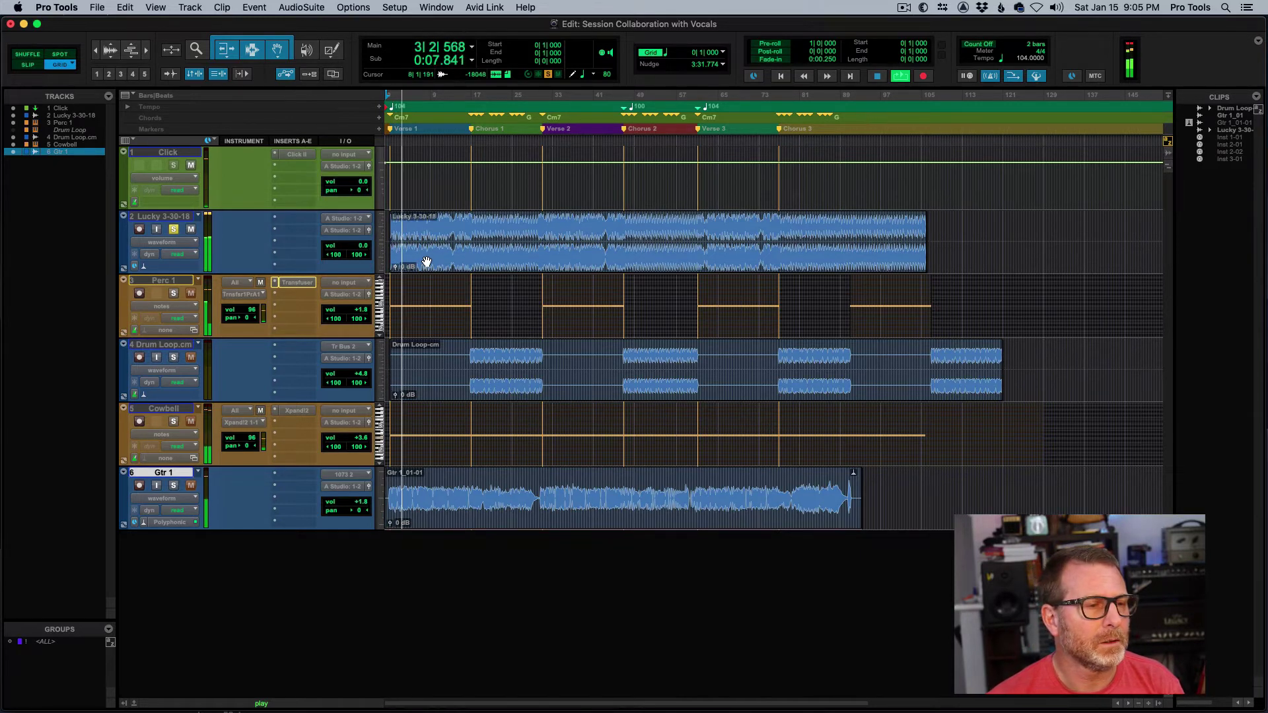
{"action": "key", "text": "space"}
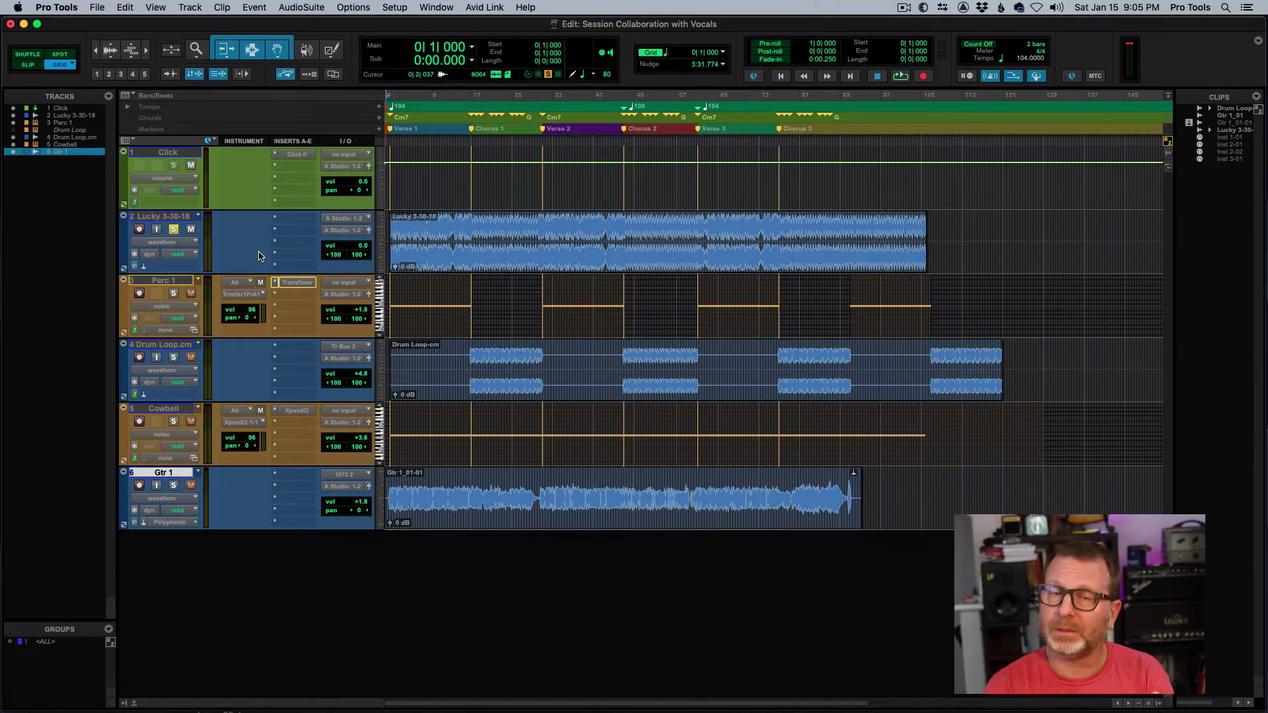
Clear the solo on Lucky 3-30-18, mute Drum Loop.cm, Cowbell and Gtr 1, and select the Lucky 3-30-18 track.
{"action": "left_click", "coordinate": [173, 229]}
{"action": "left_click", "coordinate": [190, 358]}
{"action": "left_click", "coordinate": [191, 421]}
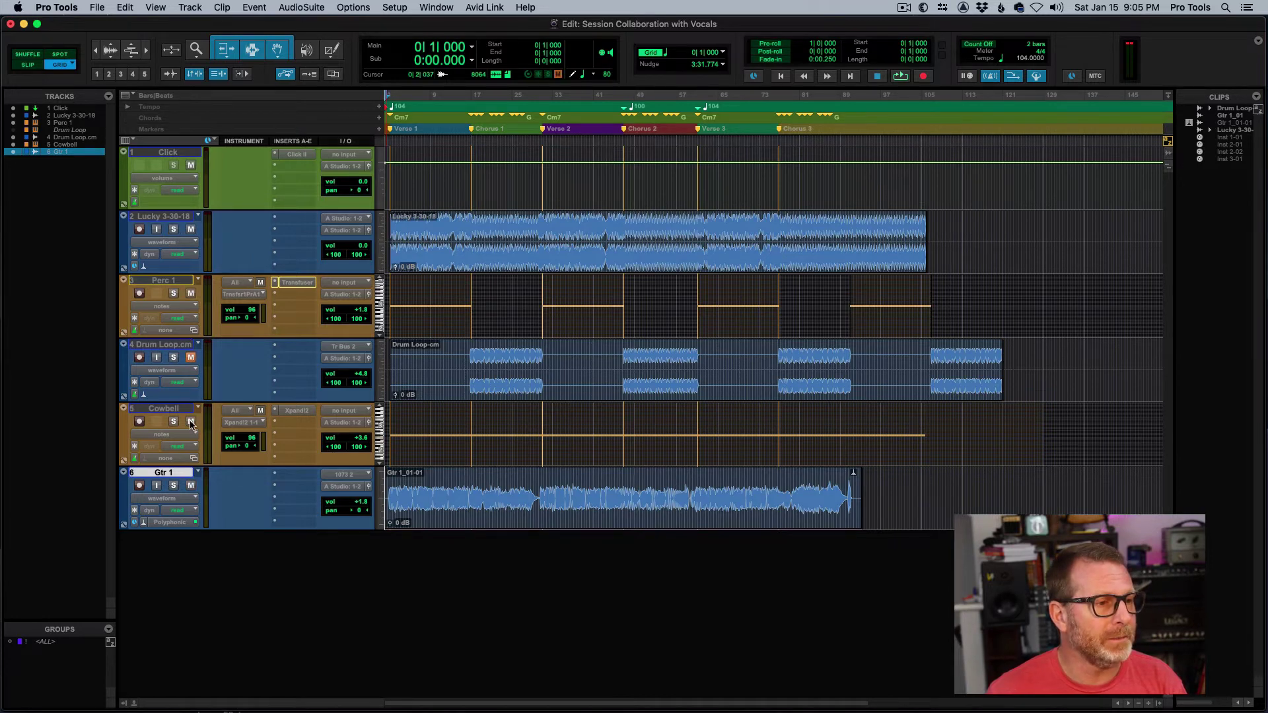
{"action": "left_click", "coordinate": [191, 485]}
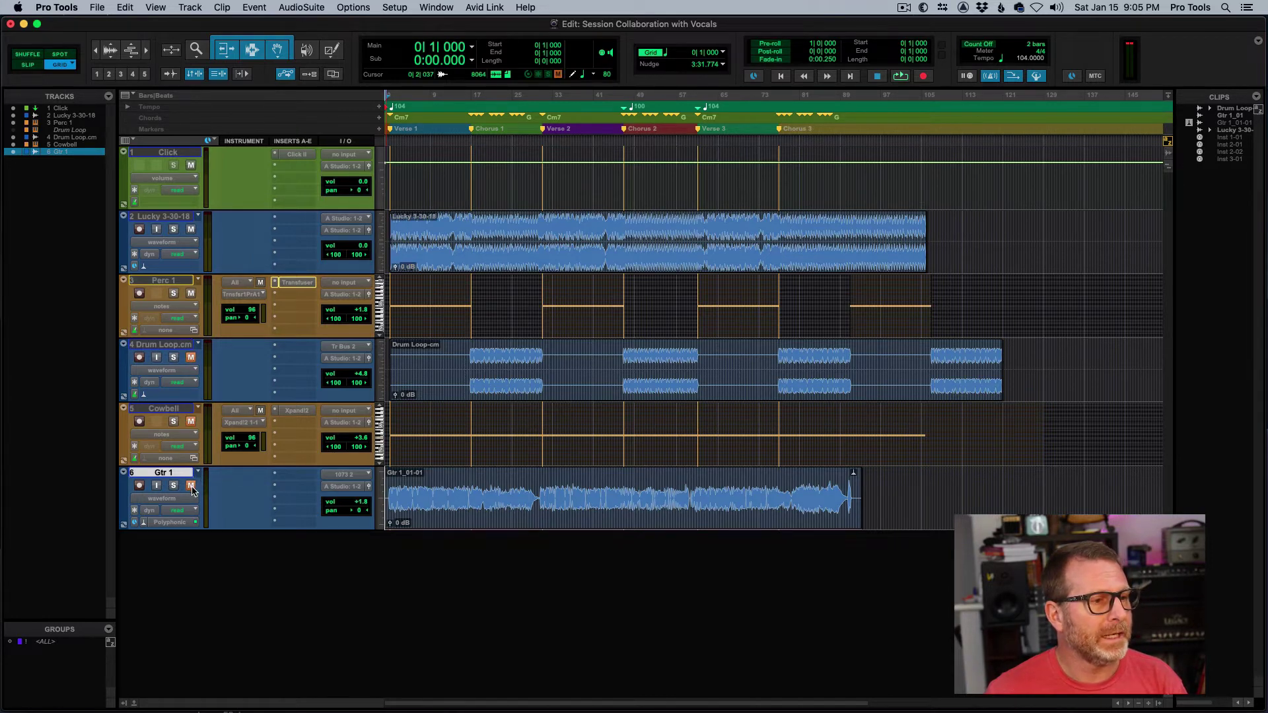
{"action": "left_click", "coordinate": [184, 220]}
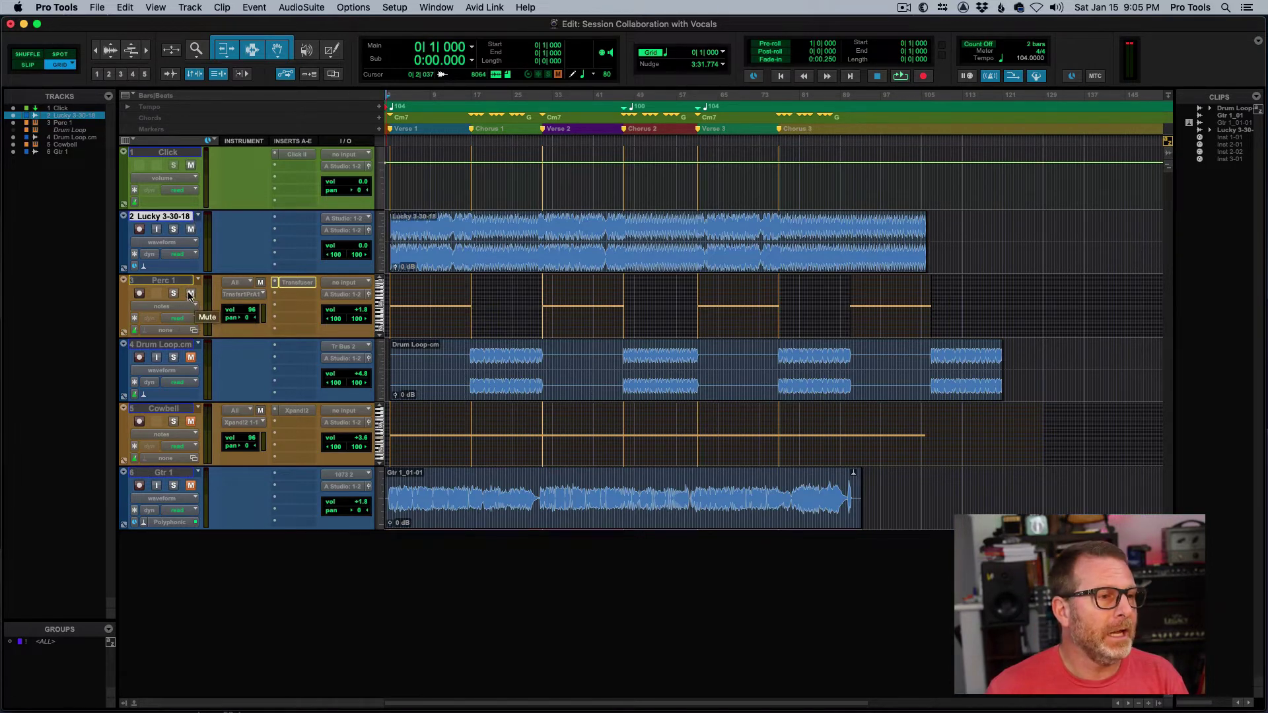
Set the playback position to bar 5 on the Perc 1 track and inspect its Transfuser instrument before closing it.
{"action": "left_click", "coordinate": [410, 286]}
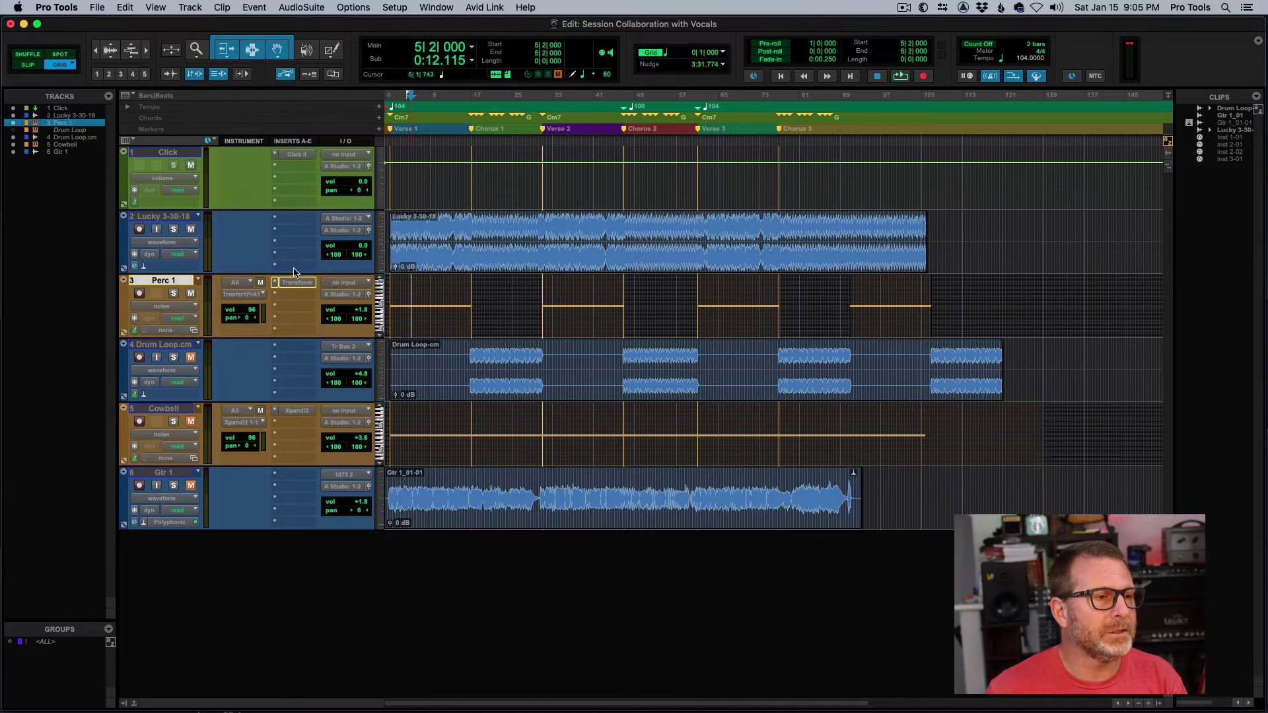
{"action": "left_click", "coordinate": [295, 284]}
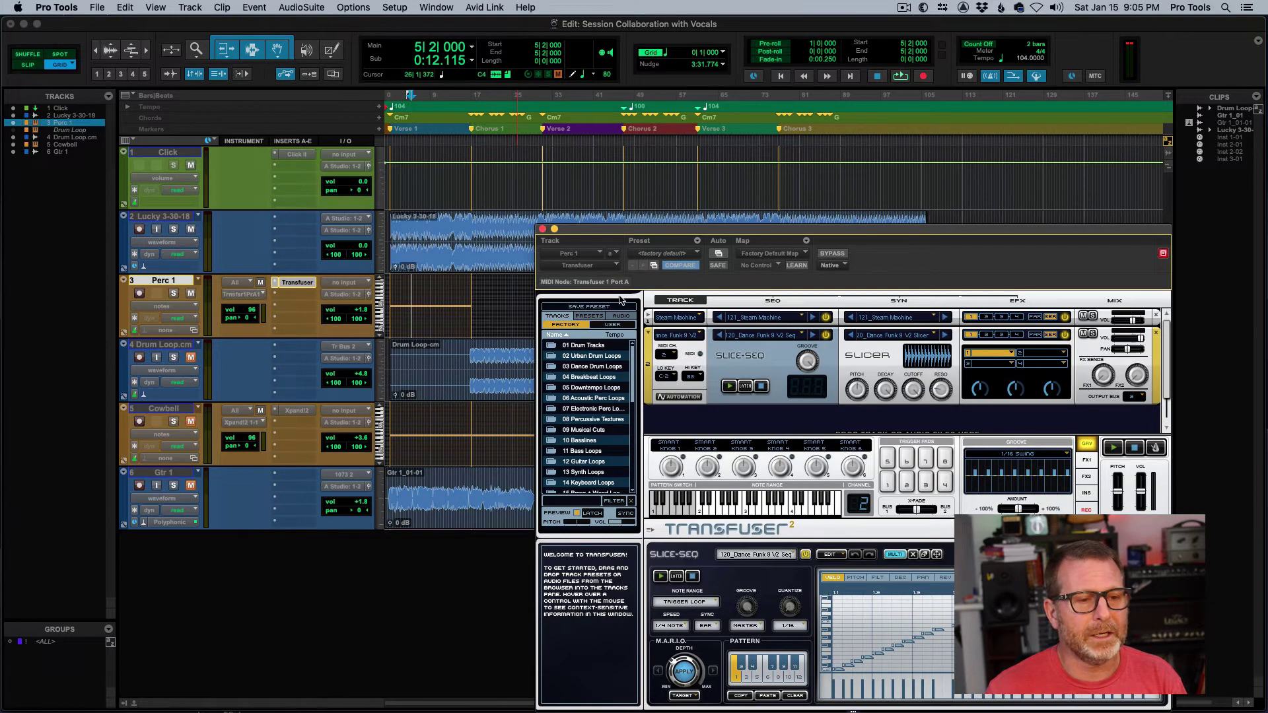
{"action": "mouse_move", "coordinate": [733, 361]}
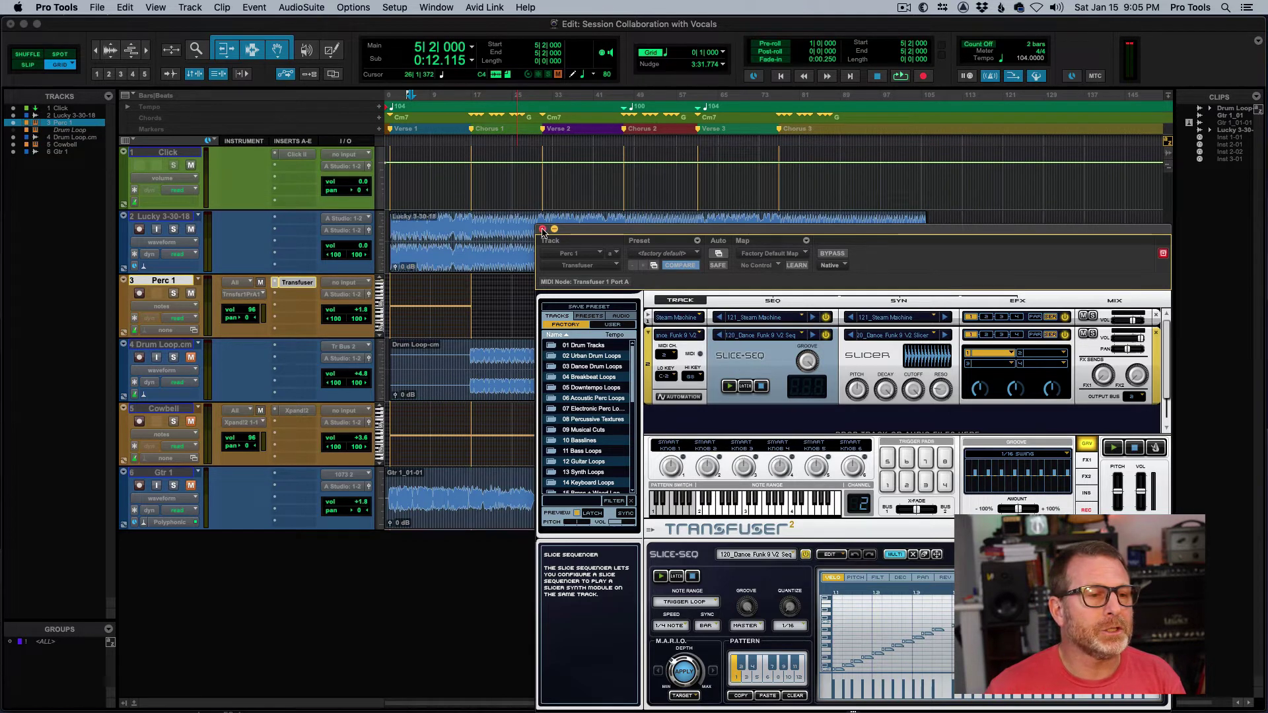
{"action": "left_click", "coordinate": [295, 282]}
Audition Perc 1 during playback from bar 5, soloed and against the reference mix, and raise its volume to +2.4 dB.
{"action": "left_click", "coordinate": [173, 293]}
{"action": "key", "text": "space"}
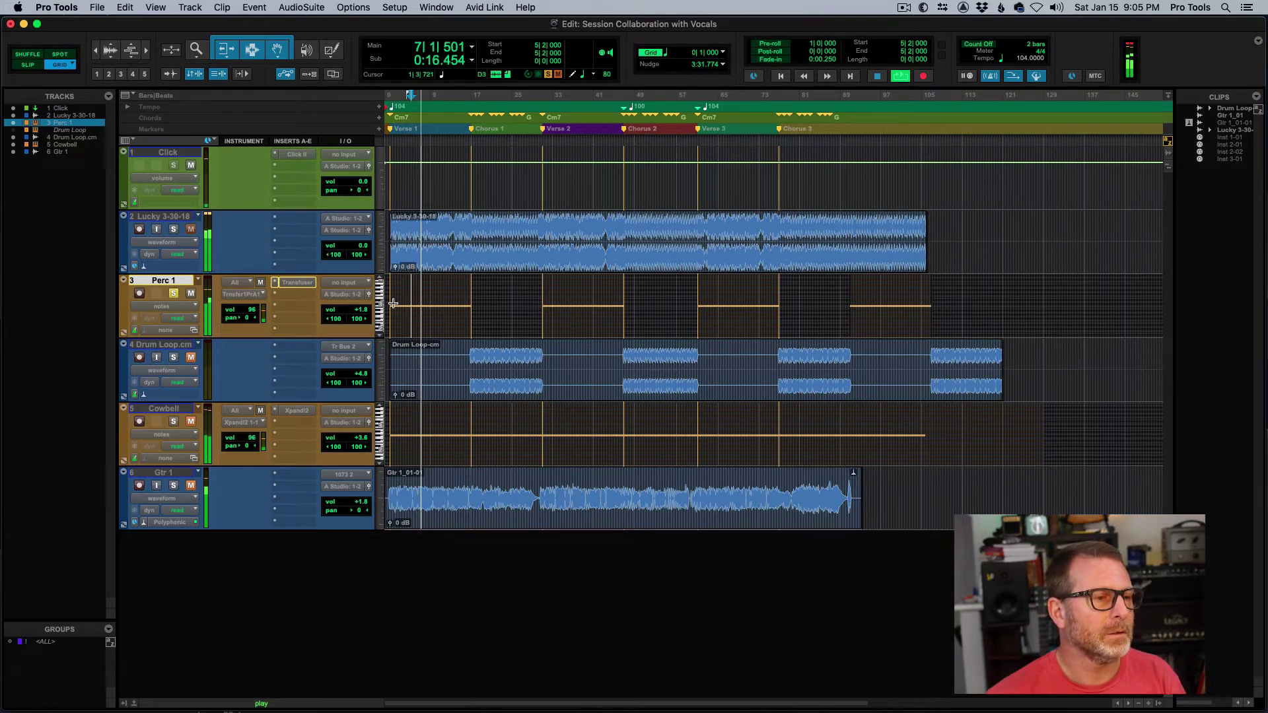
{"action": "left_click", "coordinate": [173, 293]}
{"action": "left_click", "coordinate": [173, 294]}
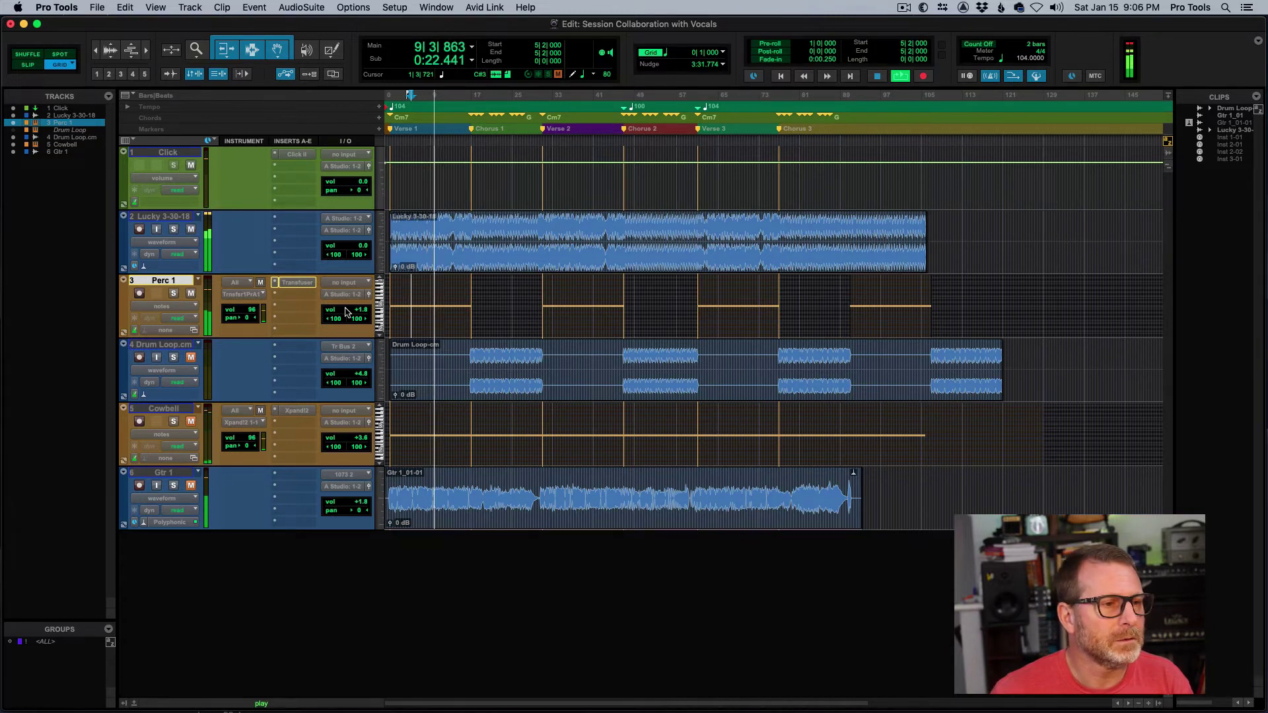
{"action": "mouse_move", "coordinate": [346, 311]}
{"action": "left_mouse_down"}
{"action": "mouse_move", "coordinate": [345, 292]}
{"action": "mouse_move", "coordinate": [347, 312]}
{"action": "left_mouse_up"}
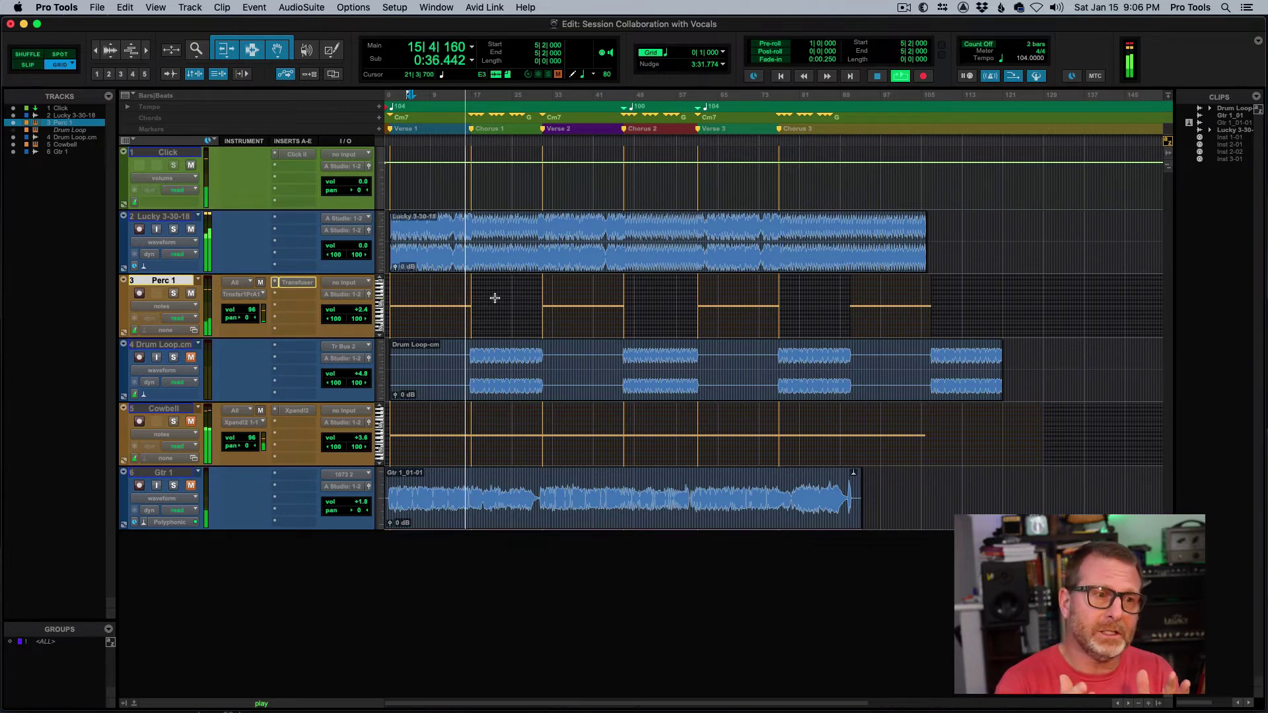
Solo the Drum Loop.cm and Cowbell tracks in turn during playback, clearing each solo after listening.
{"action": "left_click", "coordinate": [173, 359]}
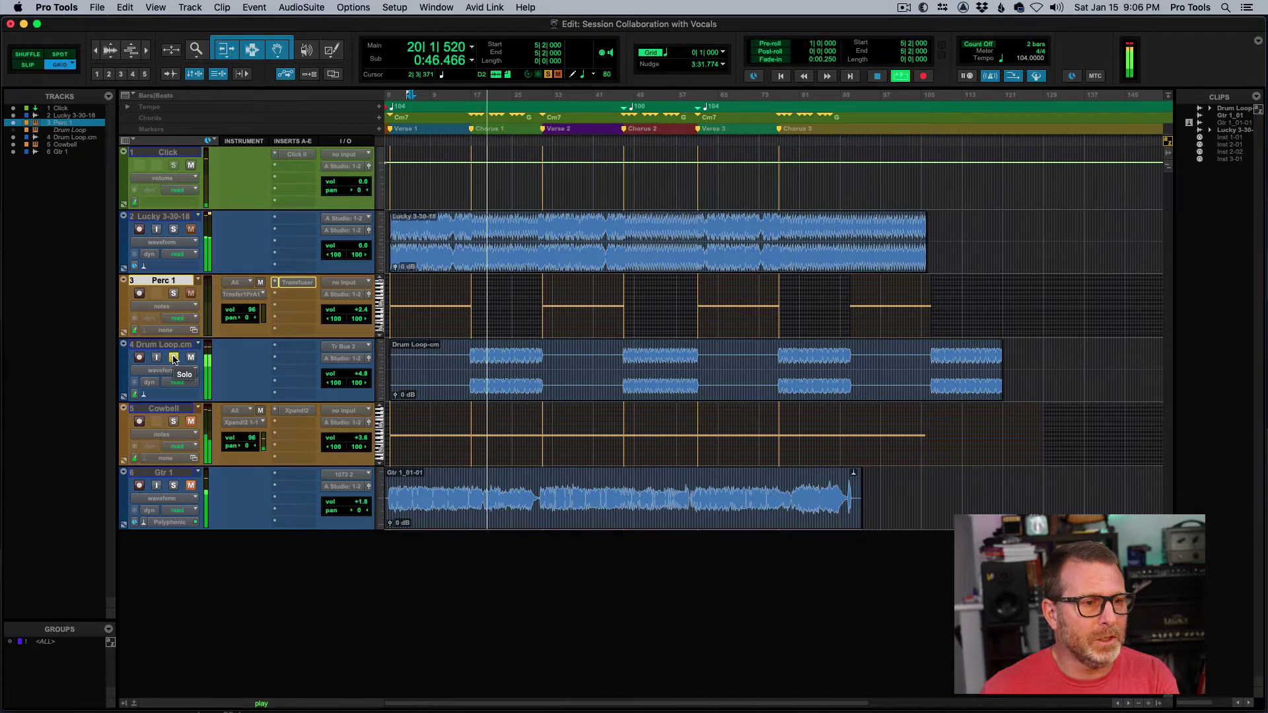
{"action": "left_click", "coordinate": [173, 357]}
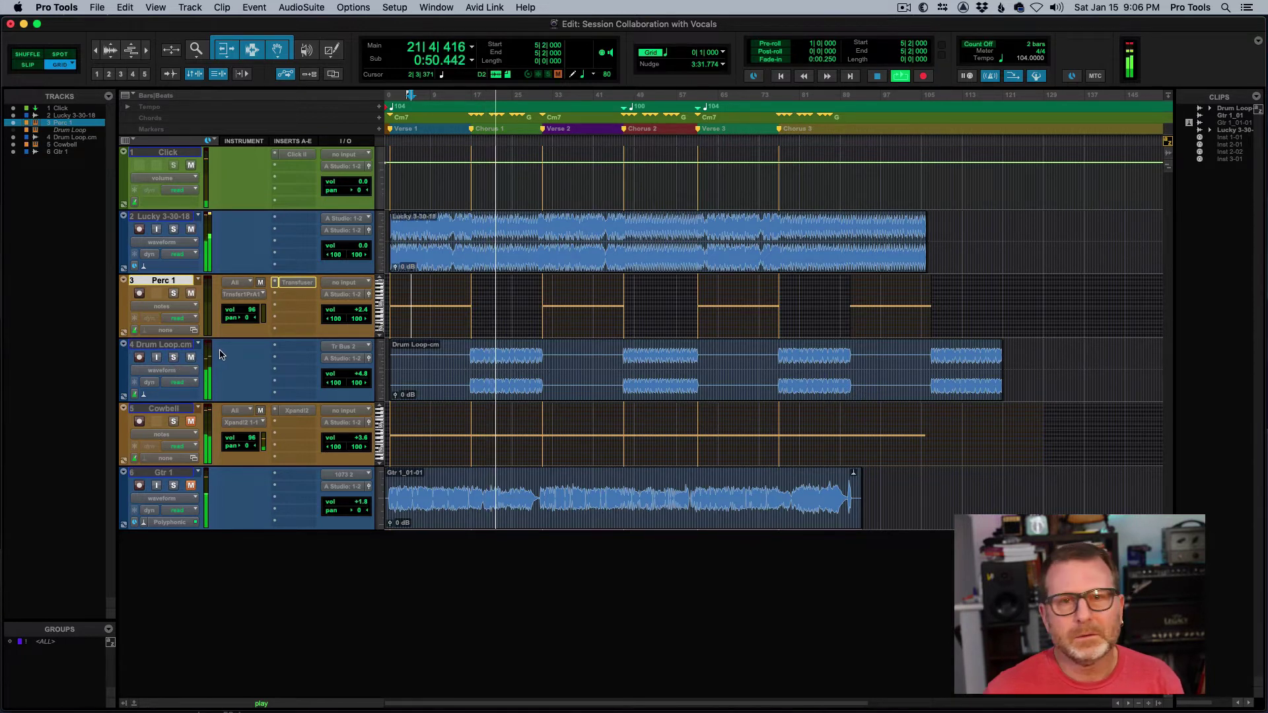
{"action": "left_click", "coordinate": [174, 422]}
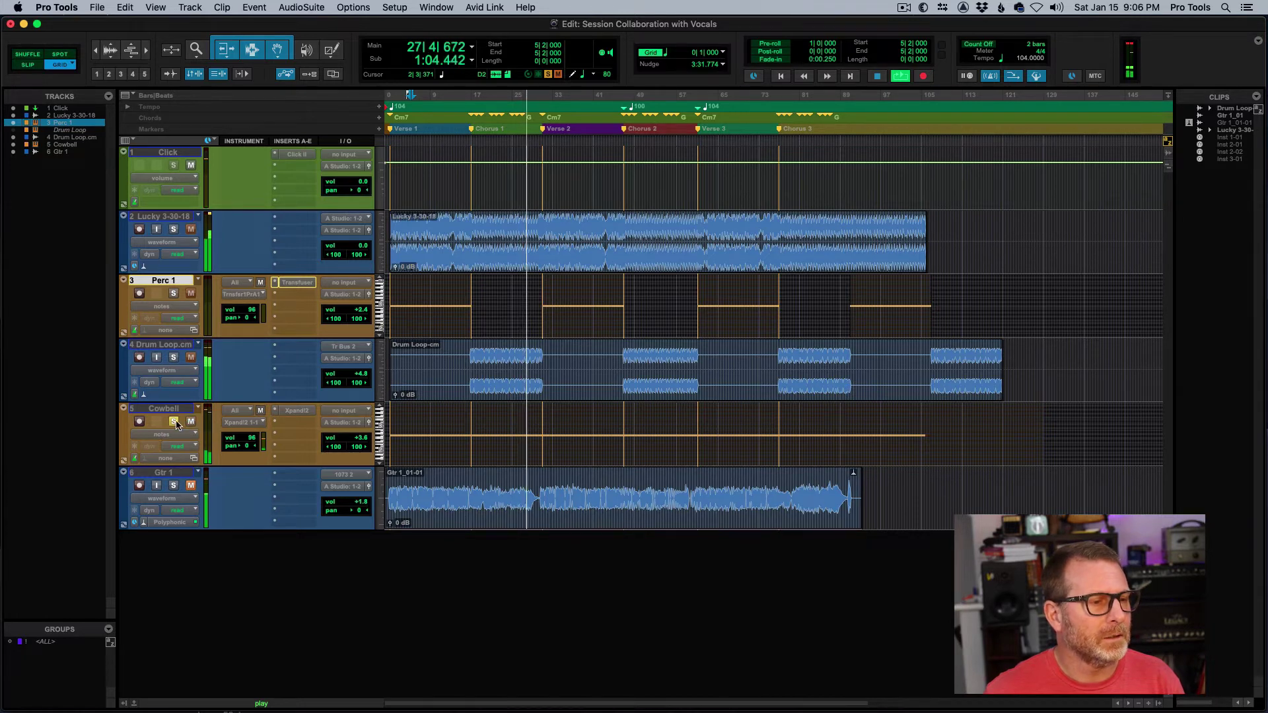
{"action": "left_click", "coordinate": [174, 422]}
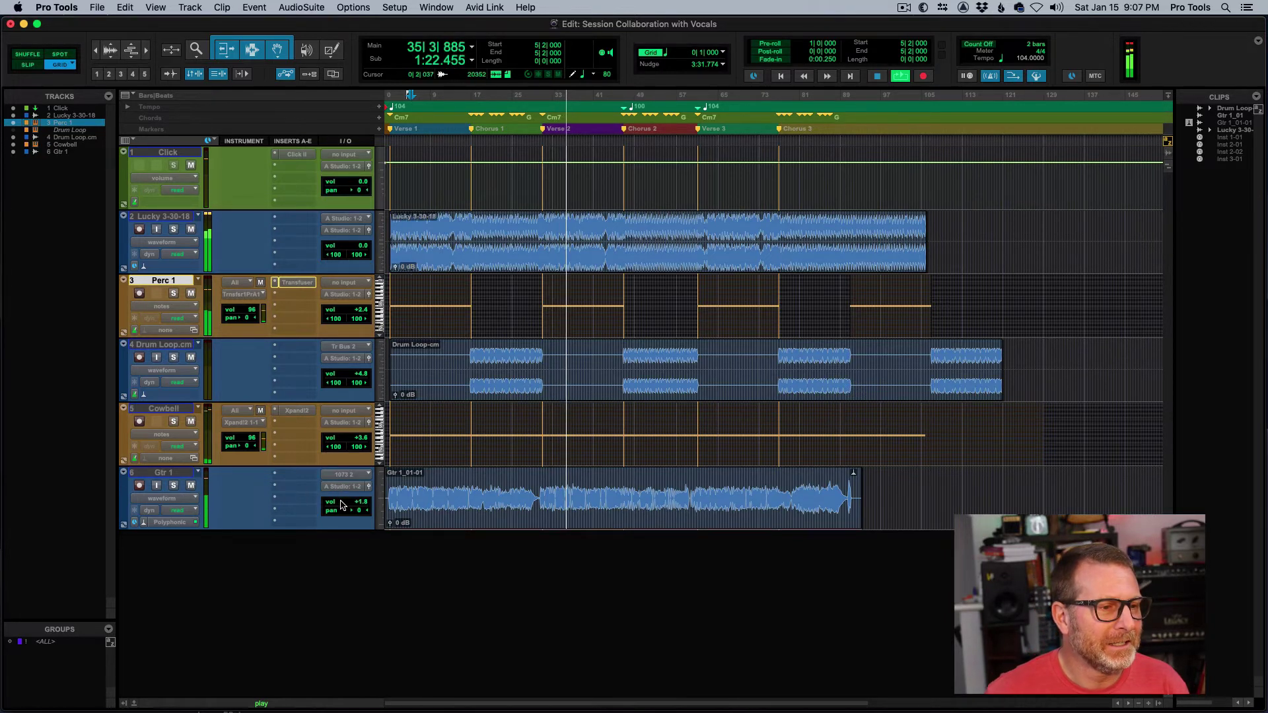
Raise the Gtr 1 track's volume to +4.8 dB and stop playback.
{"action": "mouse_move", "coordinate": [336, 504]}
{"action": "left_mouse_down"}
{"action": "mouse_move", "coordinate": [341, 490]}
{"action": "mouse_move", "coordinate": [342, 503]}
{"action": "left_mouse_up"}
{"action": "key", "text": "space"}
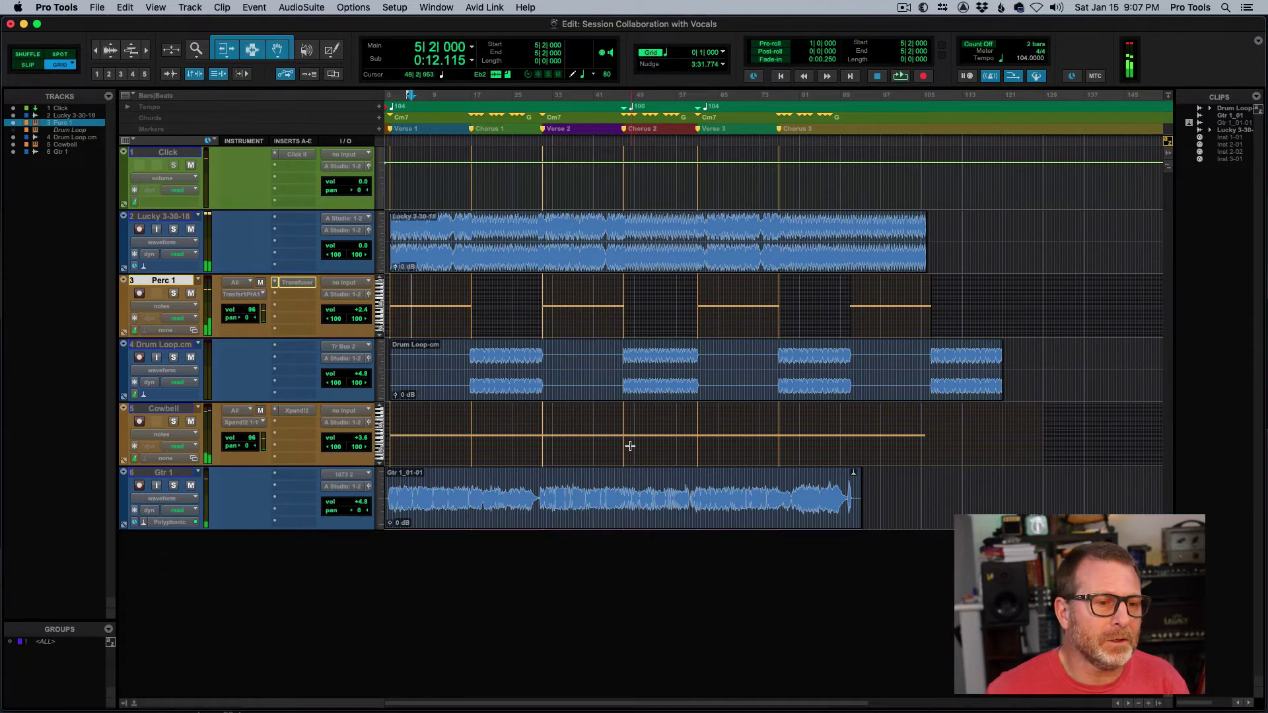
Play from bar 50 in Chorus 2 and briefly solo the Drum Loop.cm and Perc 1 tracks in turn.
{"action": "left_click", "coordinate": [621, 413]}
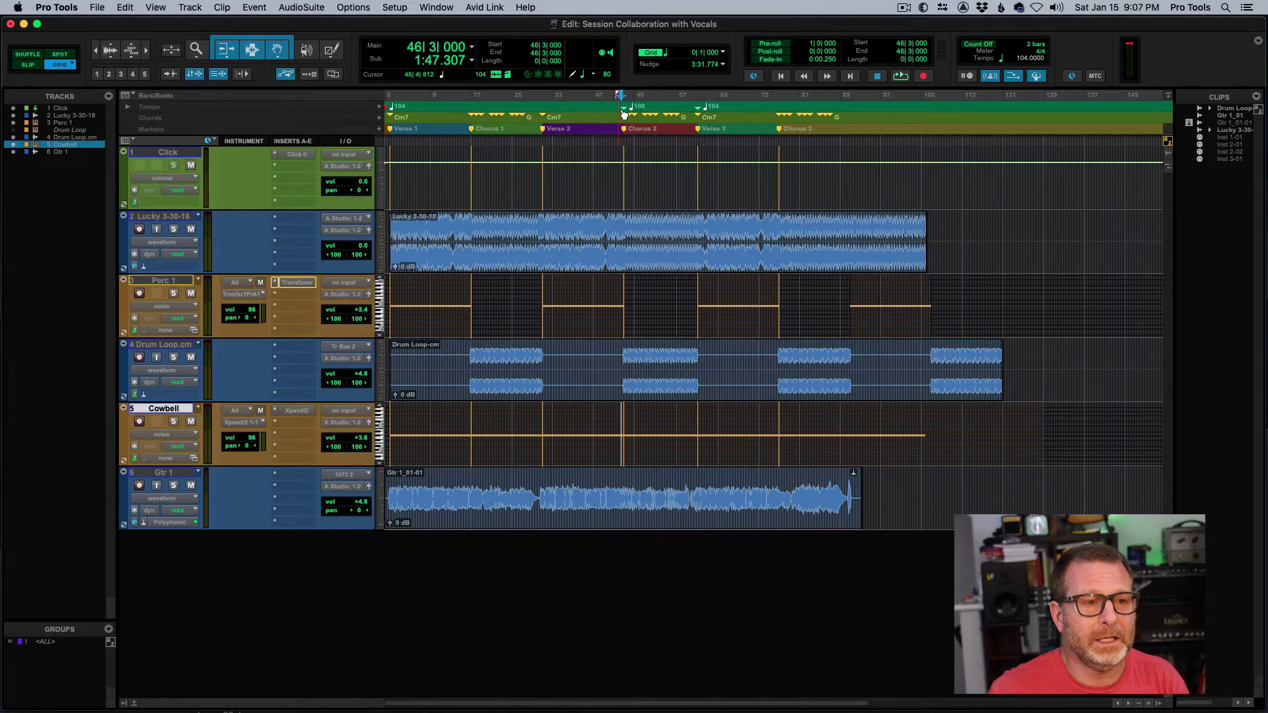
{"action": "left_click", "coordinate": [642, 411]}
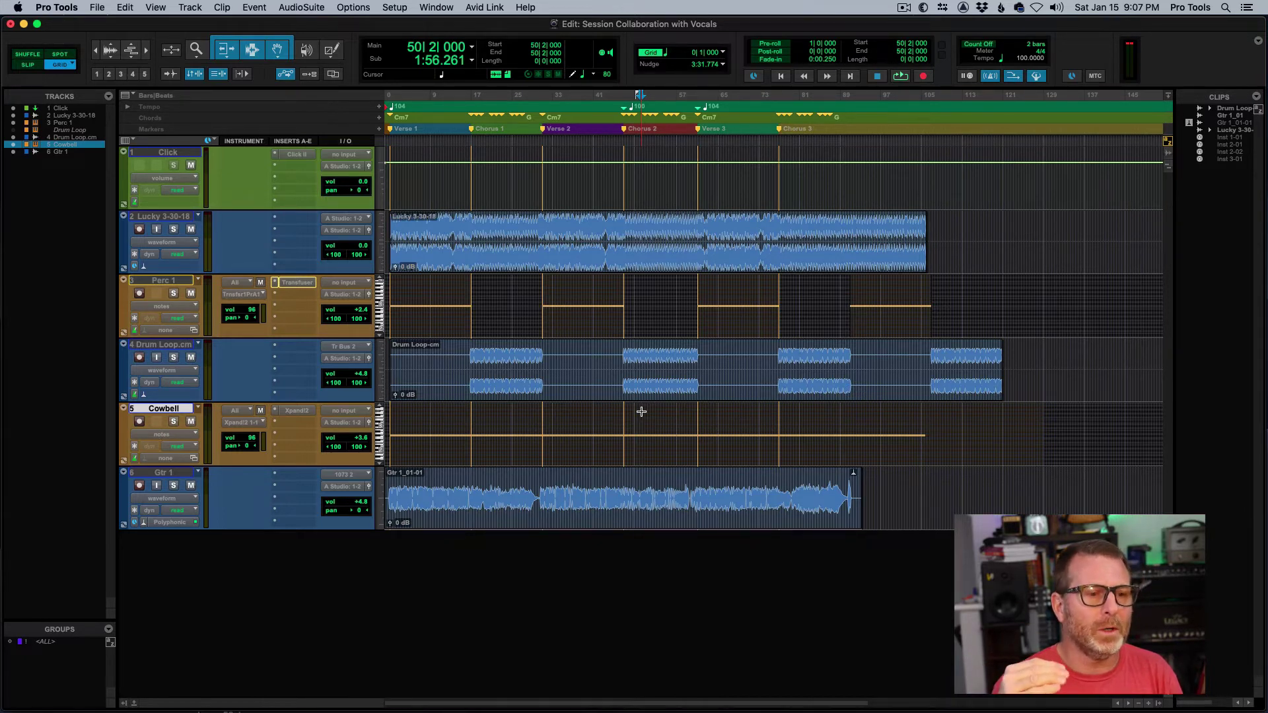
{"action": "key", "text": "space"}
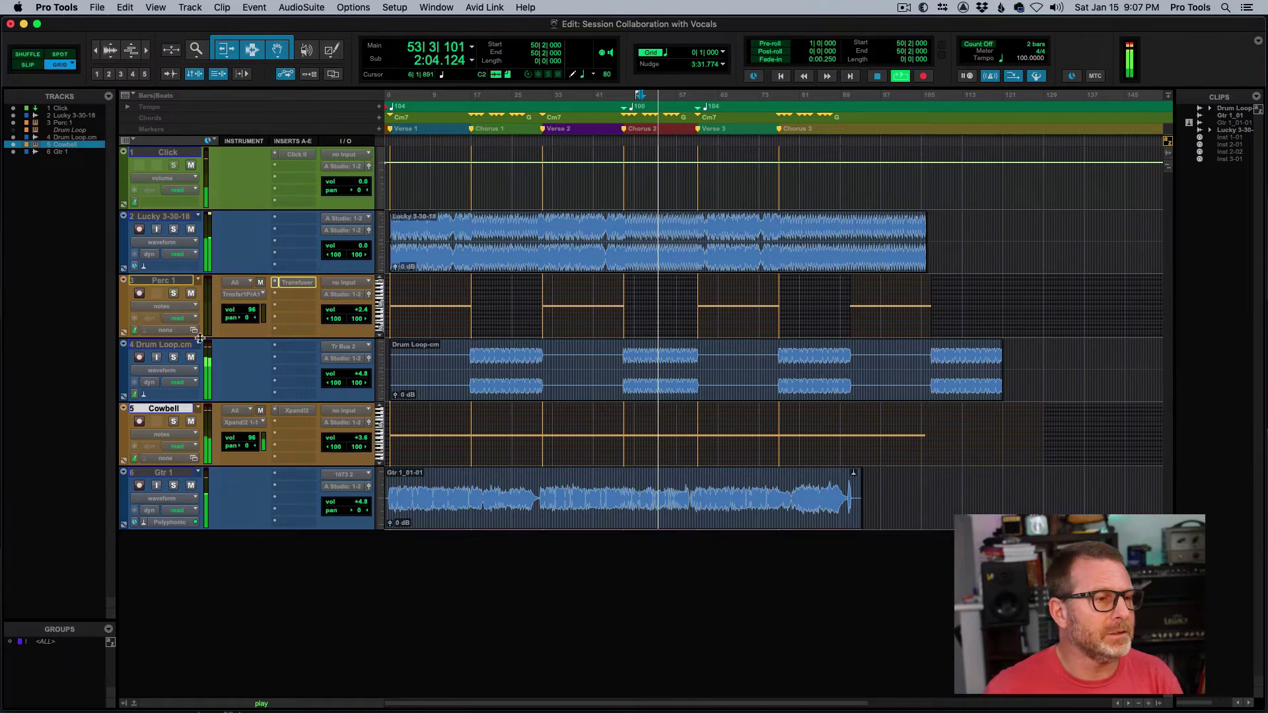
{"action": "left_click", "coordinate": [175, 358]}
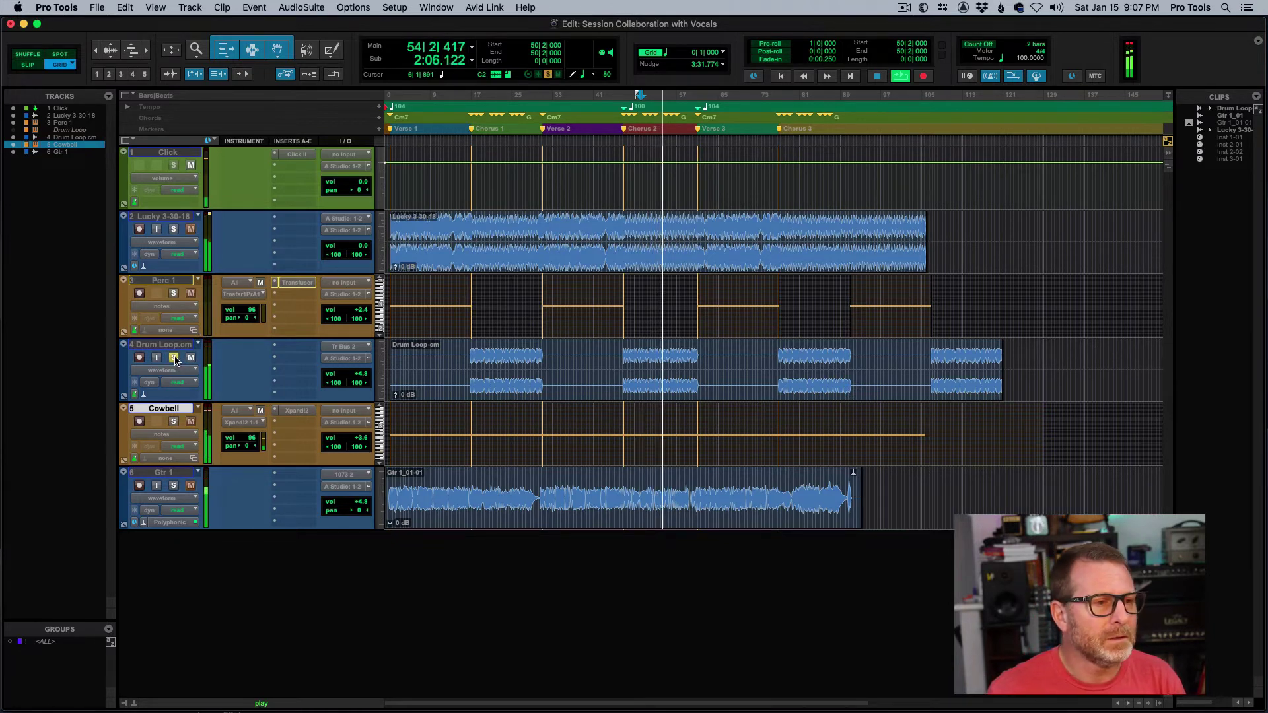
{"action": "left_click", "coordinate": [175, 358]}
{"action": "left_click", "coordinate": [174, 294]}
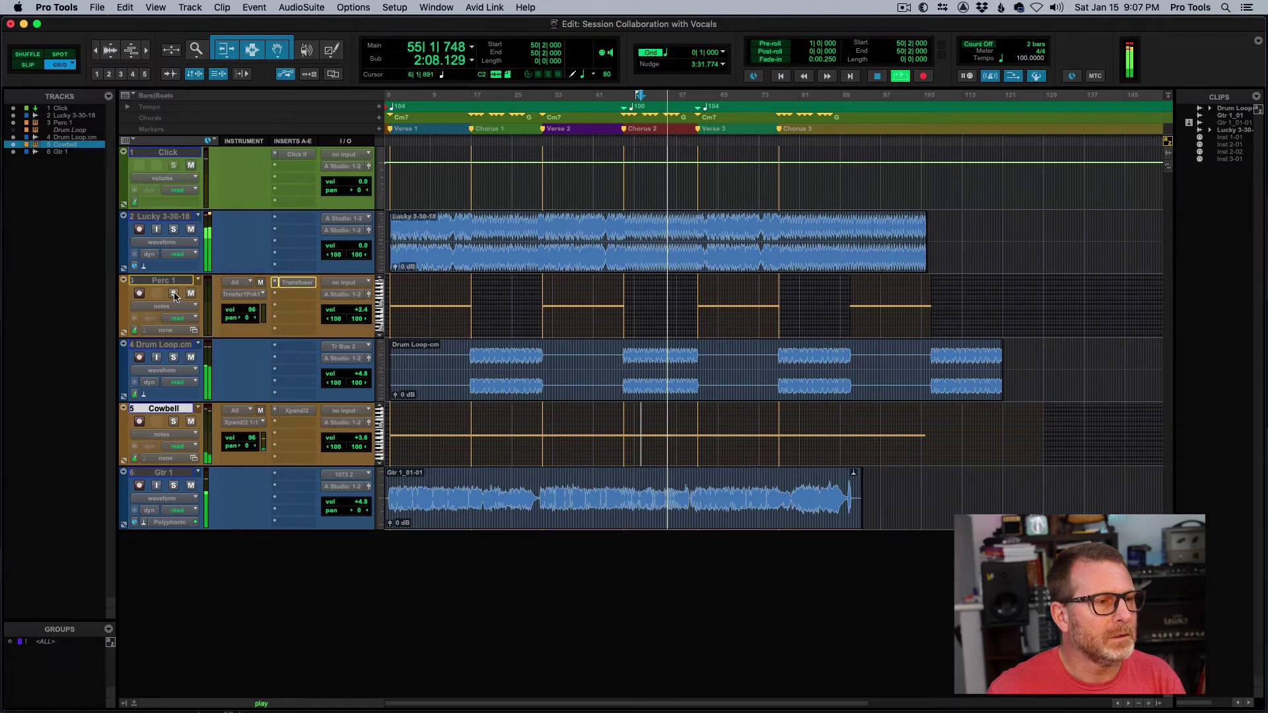
{"action": "left_click", "coordinate": [174, 293]}
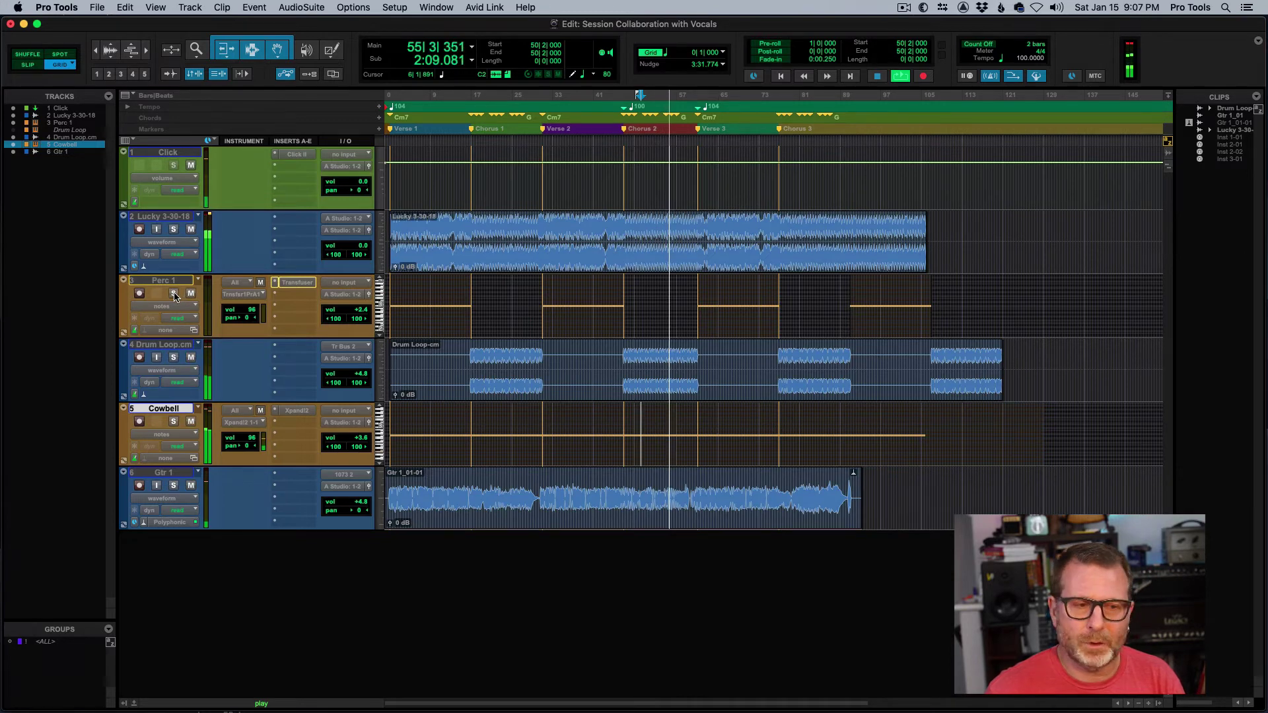
Briefly solo the Gtr 1 and Cowbell tracks in turn while Chorus 2 plays, and stop playback.
{"action": "left_click", "coordinate": [173, 485]}
{"action": "left_click", "coordinate": [174, 486]}
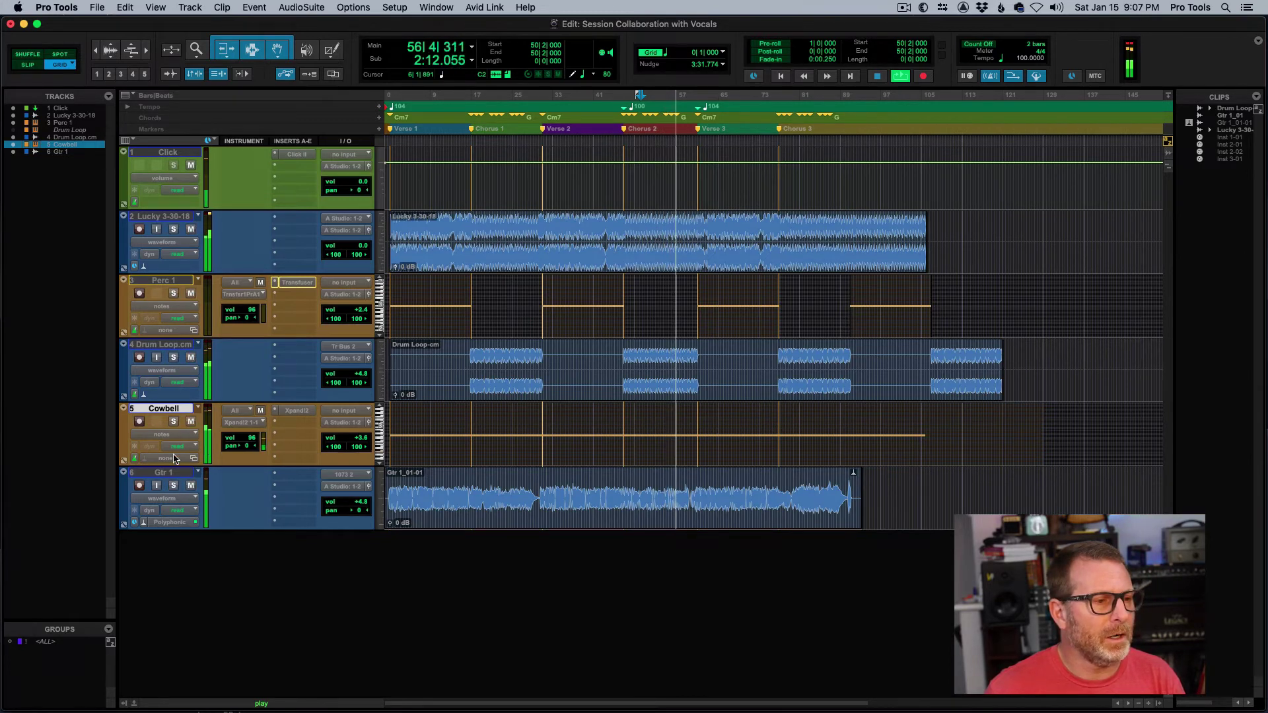
{"action": "left_click", "coordinate": [173, 422]}
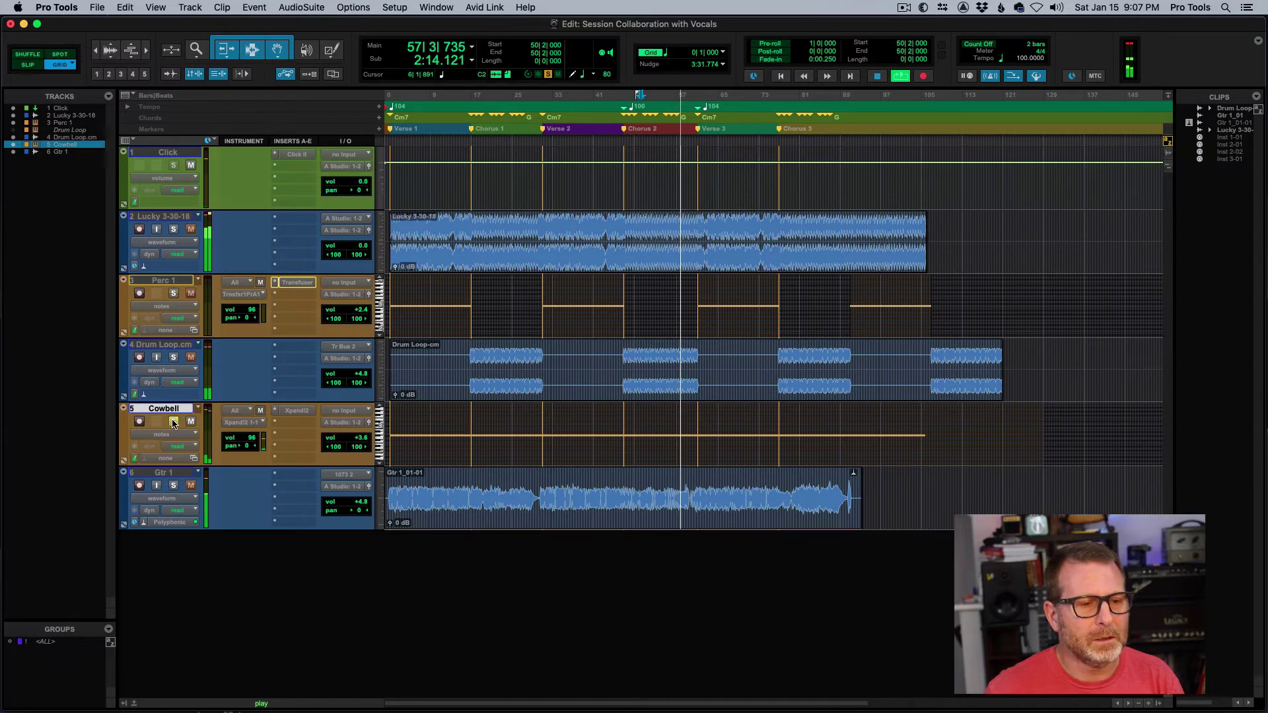
{"action": "left_click", "coordinate": [174, 422]}
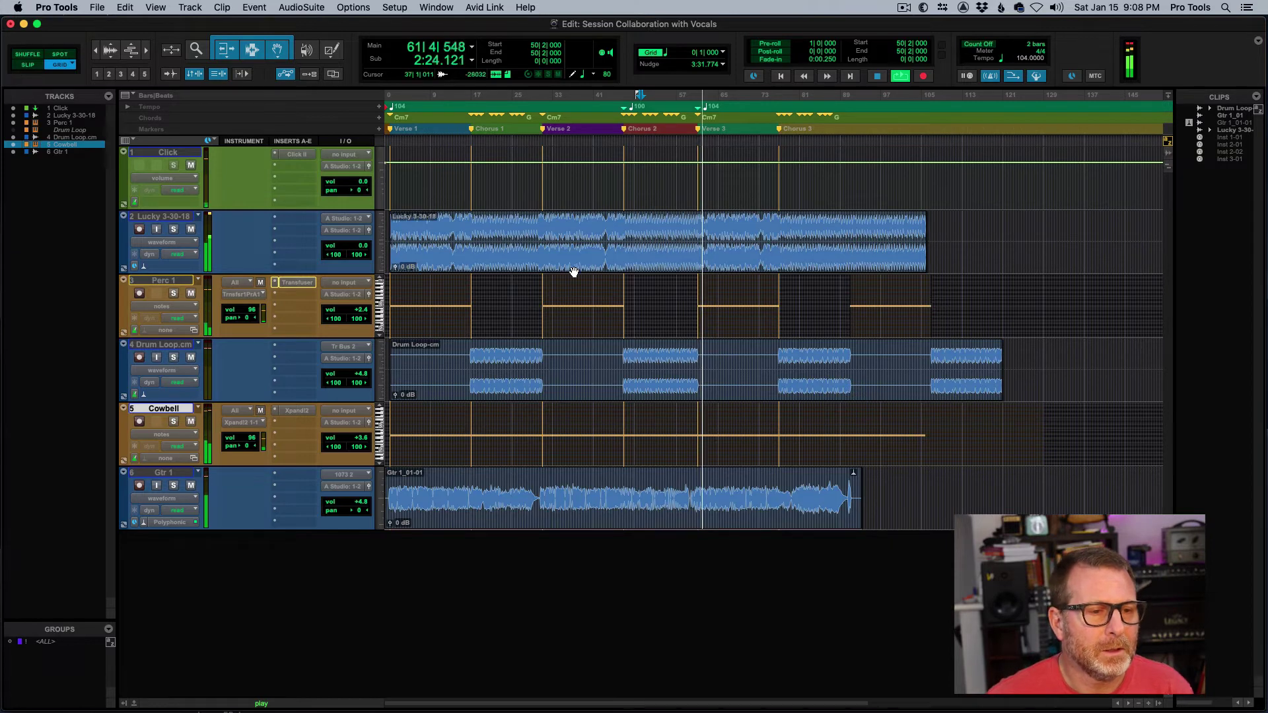
{"action": "key", "text": "space"}
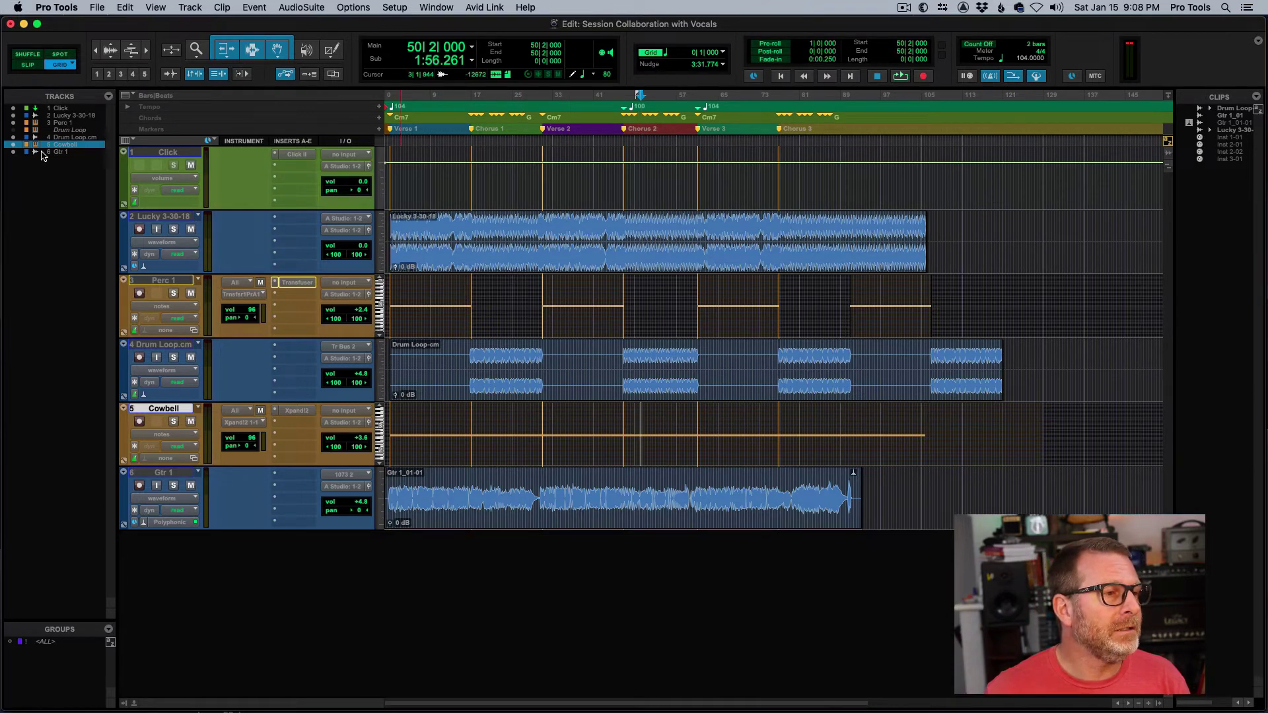
Show the hidden, inactive Drum Loop instrument track and select it.
{"action": "left_click", "coordinate": [11, 131]}
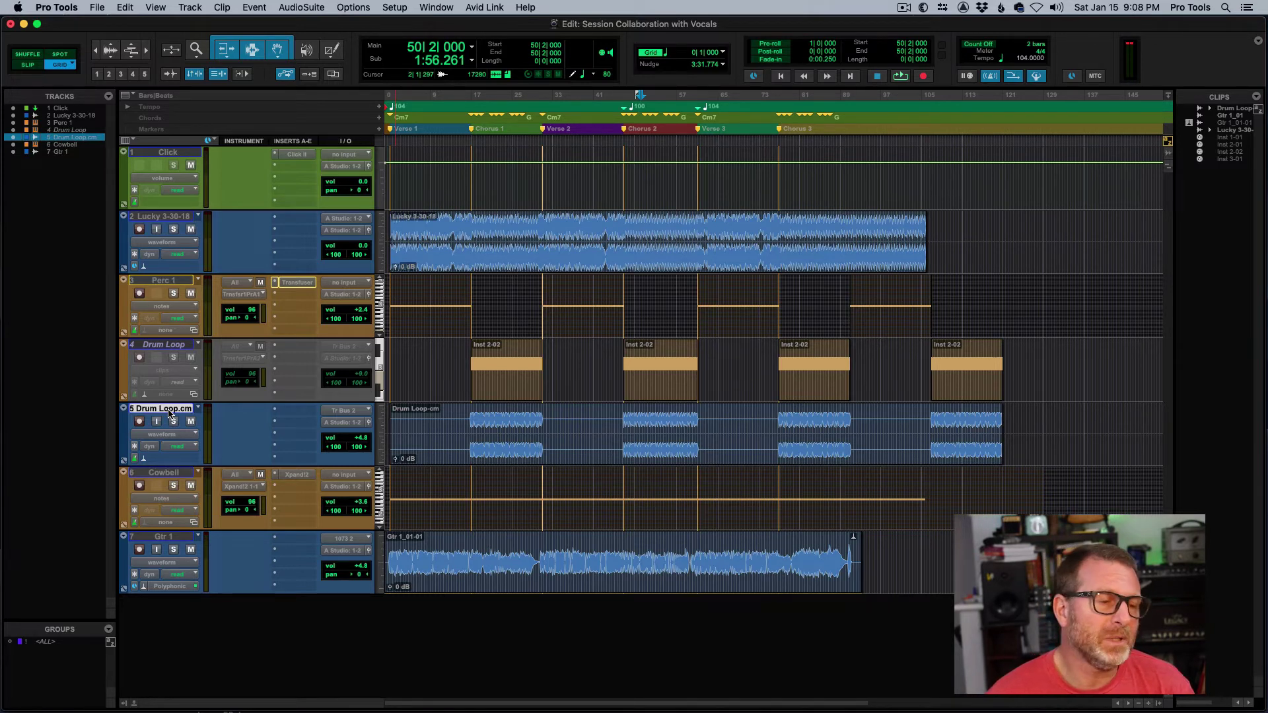
{"action": "left_click", "coordinate": [167, 346]}
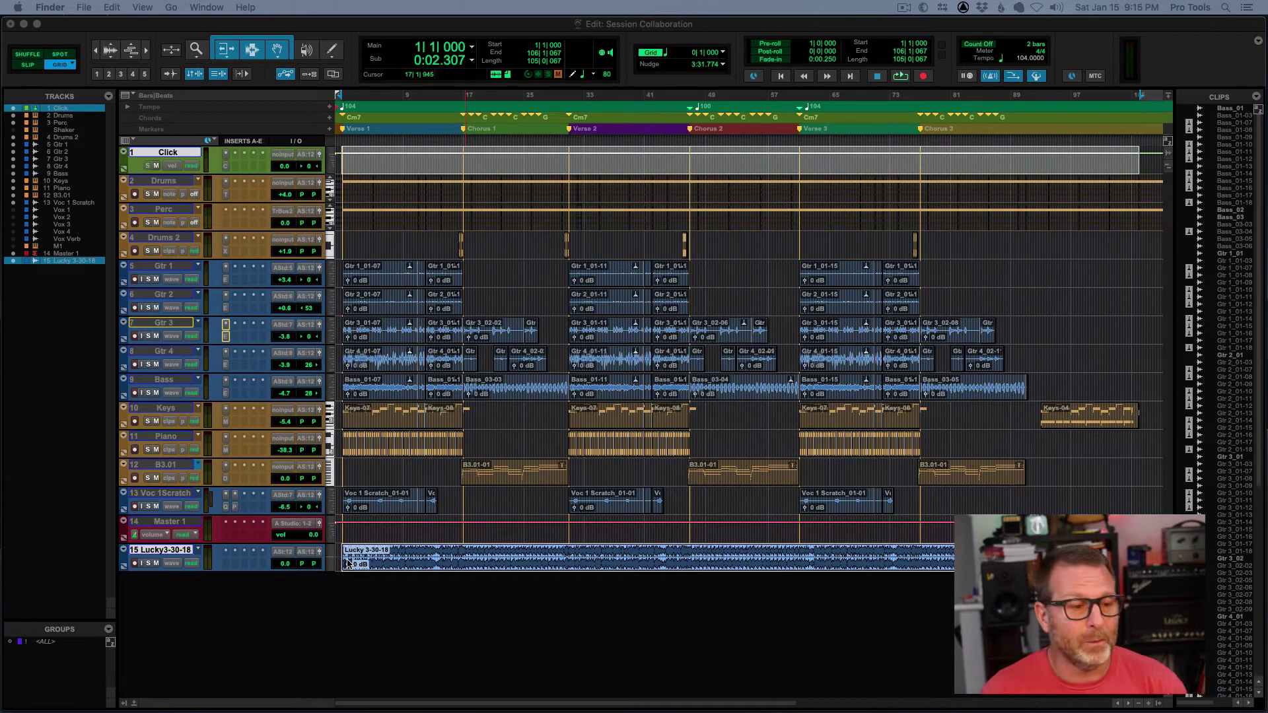
In the original Session Collaboration session, hide and make inactive the selected Click and Lucky 3-30-18 tracks.
{"action": "left_click", "coordinate": [166, 555]}
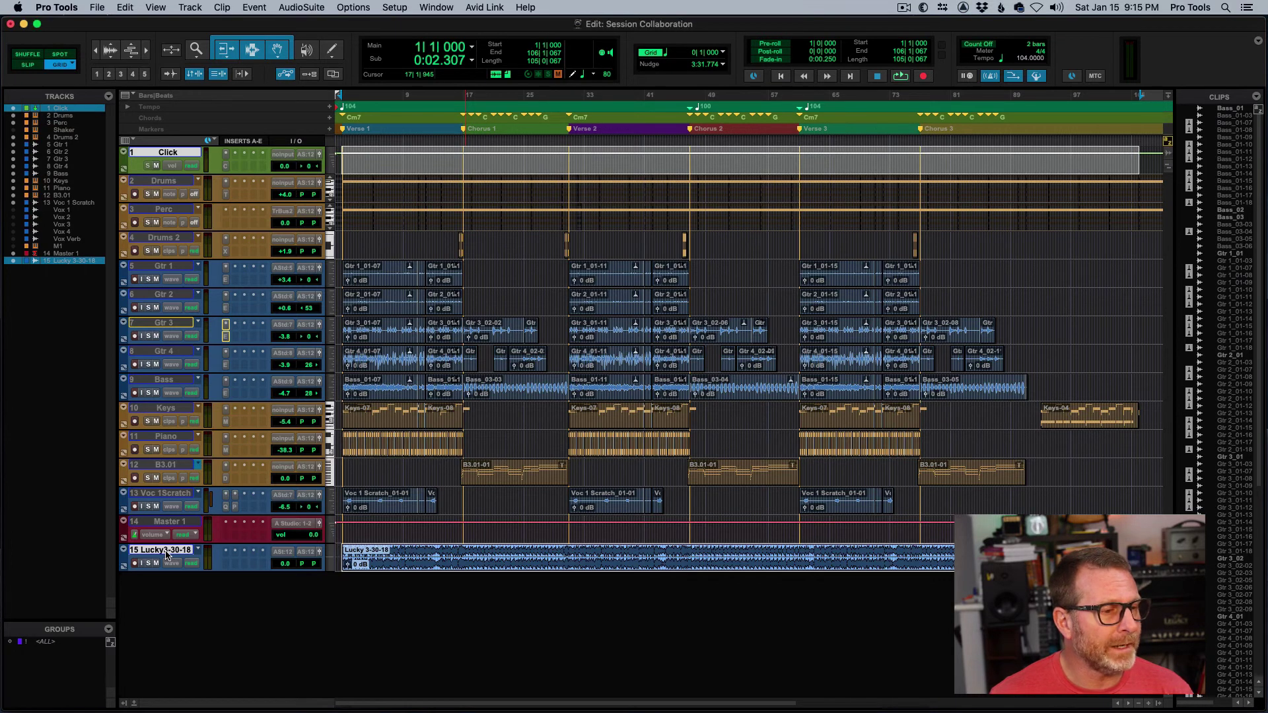
{"action": "right_click", "coordinate": [167, 555]}
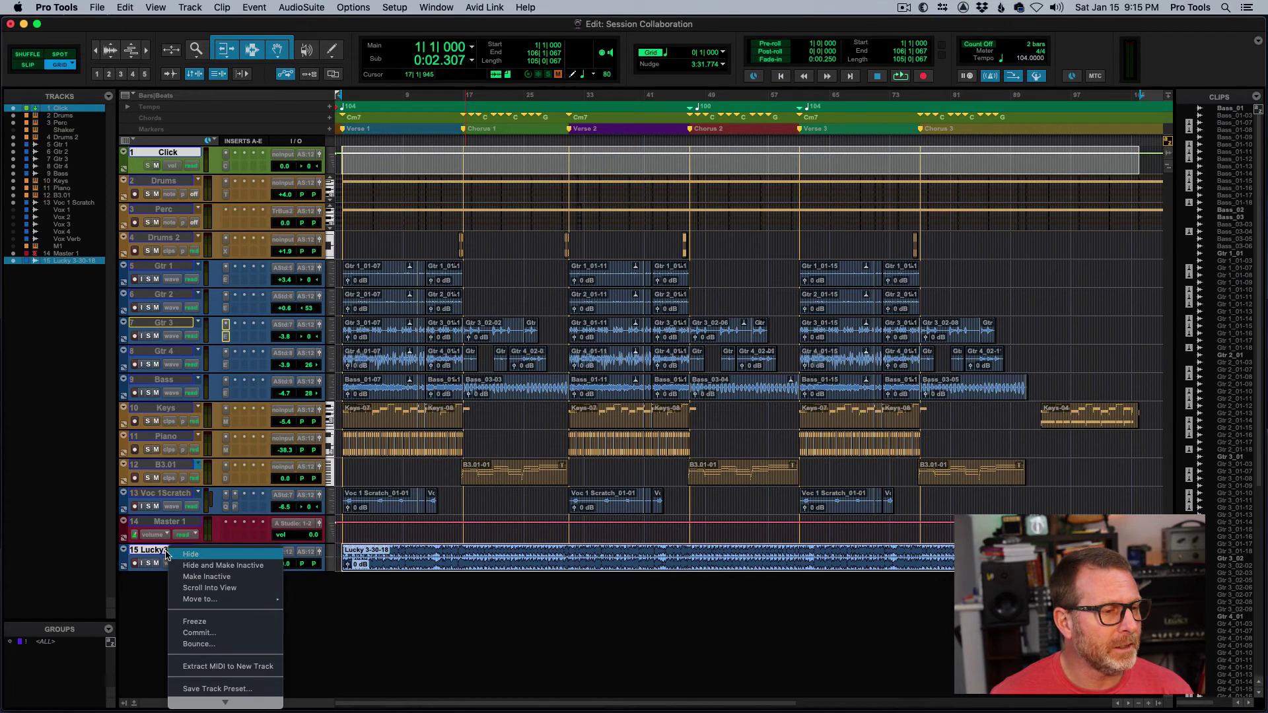
{"action": "left_click", "coordinate": [219, 566]}
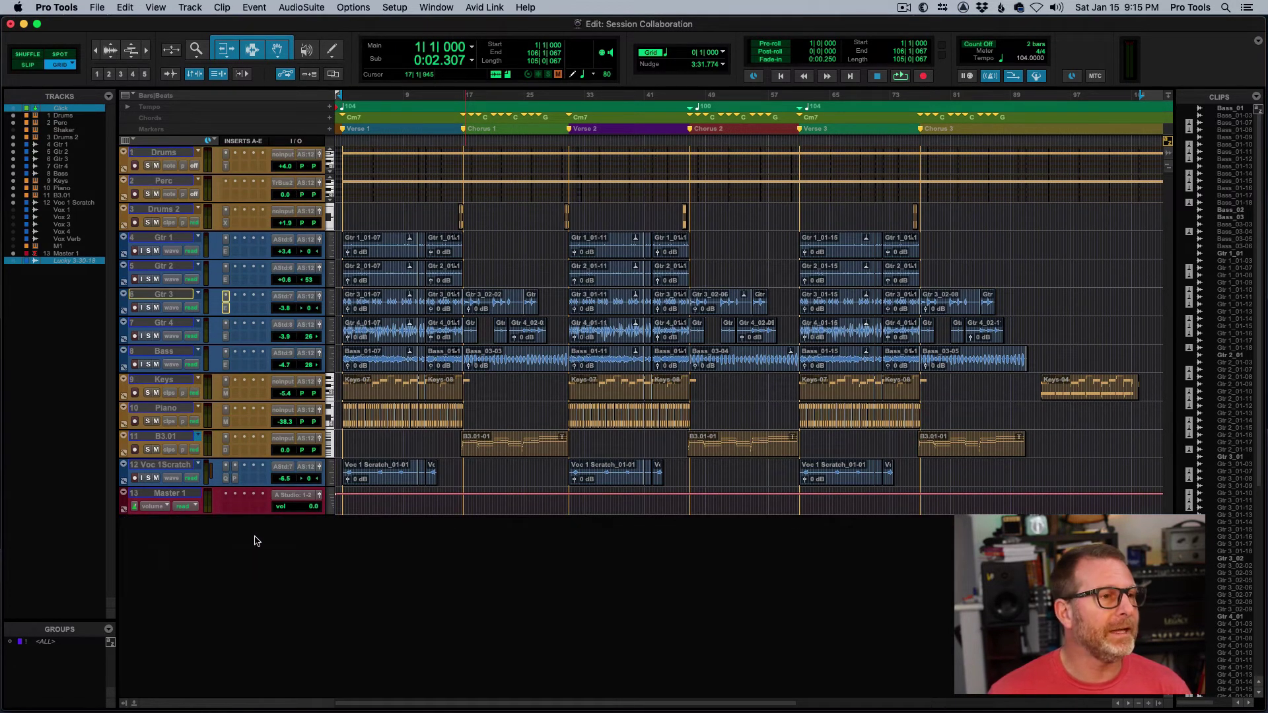
Show the hidden Click track again and make it active.
{"action": "left_click", "coordinate": [14, 109]}
{"action": "right_click", "coordinate": [173, 153]}
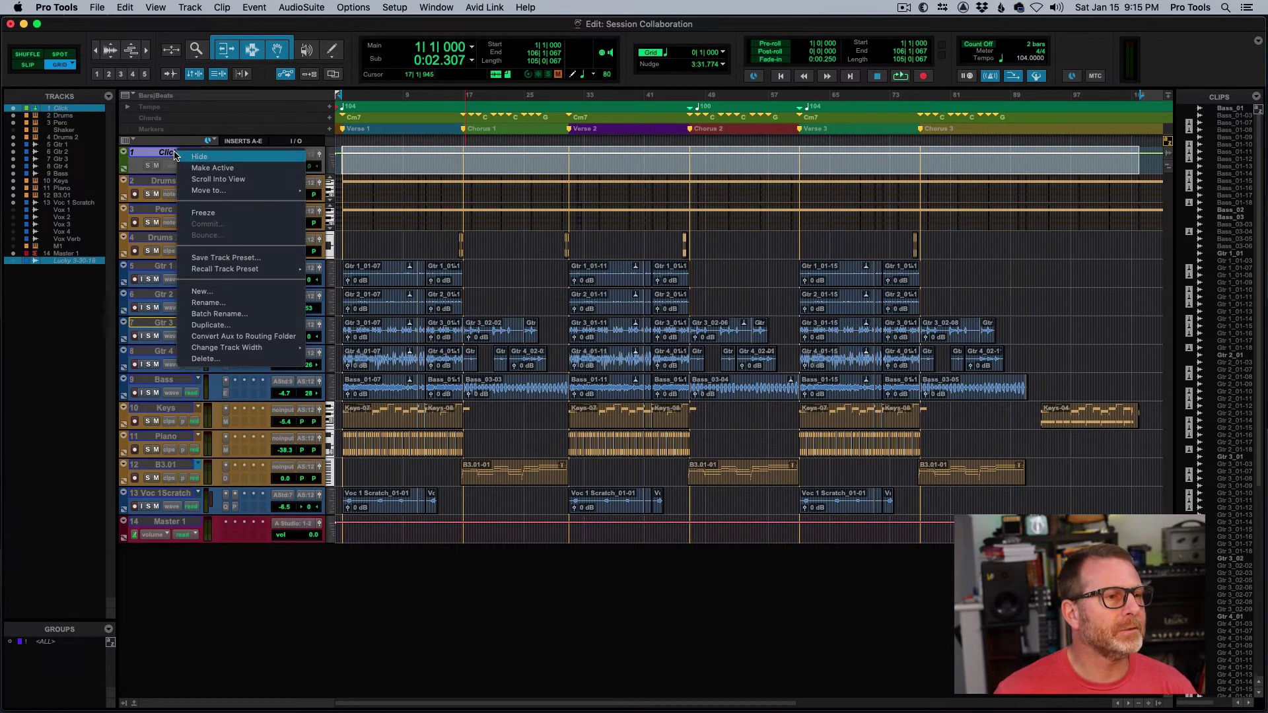
{"action": "left_click", "coordinate": [206, 173]}
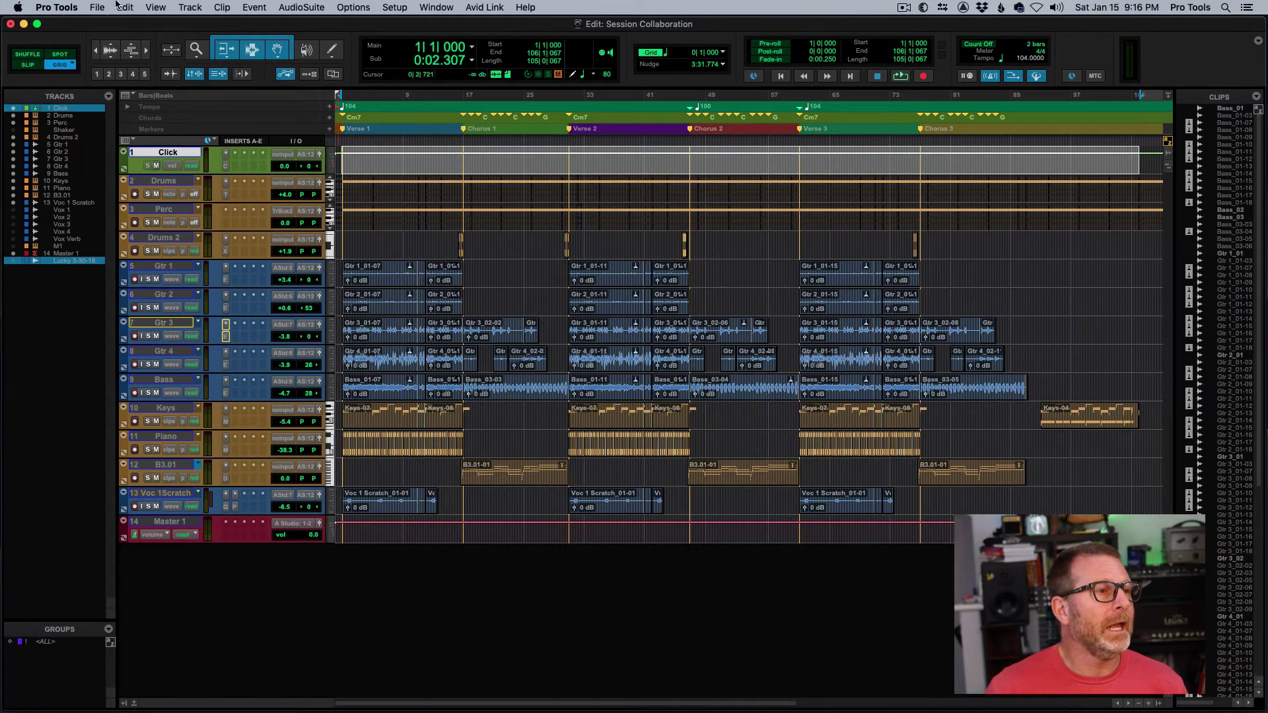
Start a session data import from Session Collaboration with Vocals.ptx in the Desktop's Session Collaboration with Vocals folder.
{"action": "left_click", "coordinate": [97, 8]}
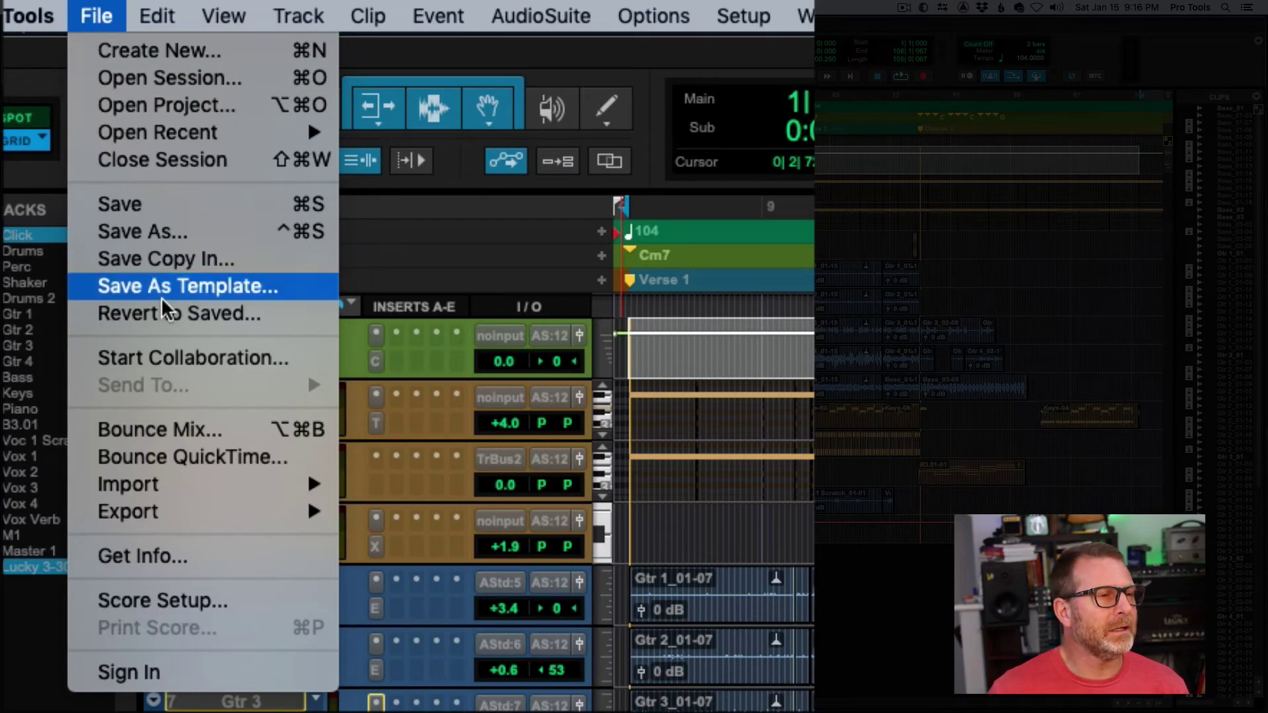
{"action": "mouse_move", "coordinate": [140, 492]}
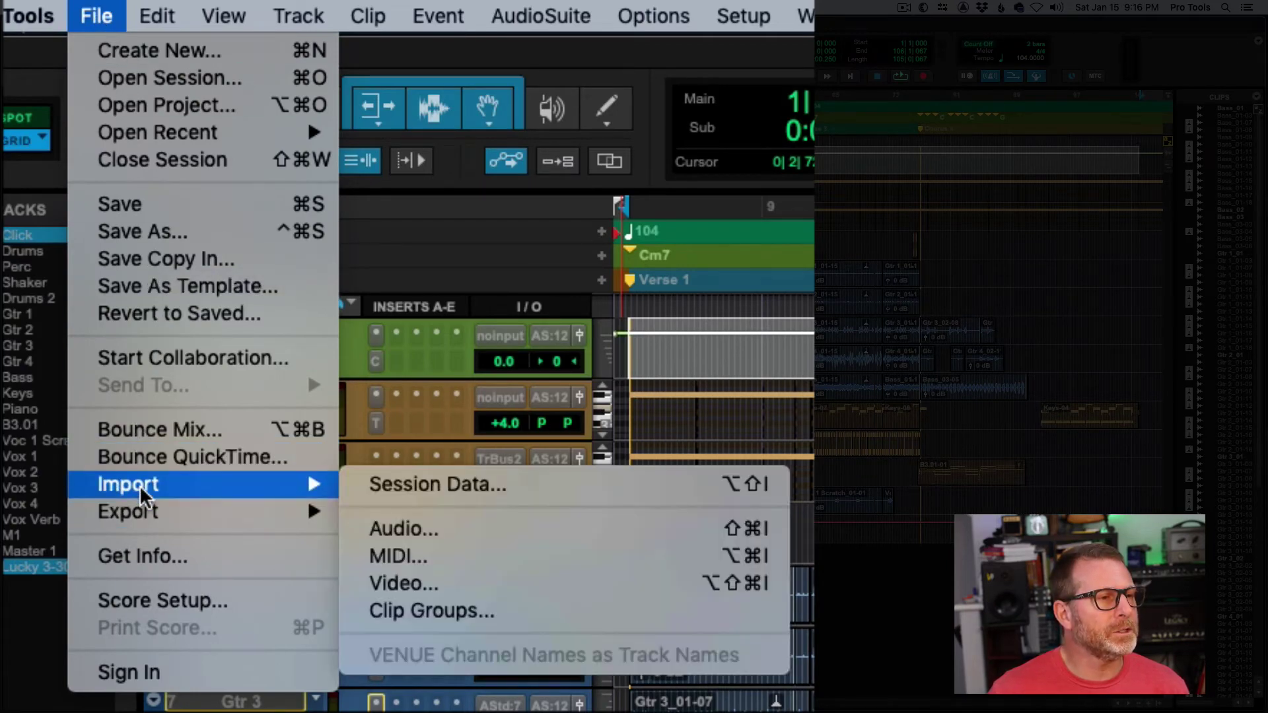
{"action": "left_click", "coordinate": [402, 484]}
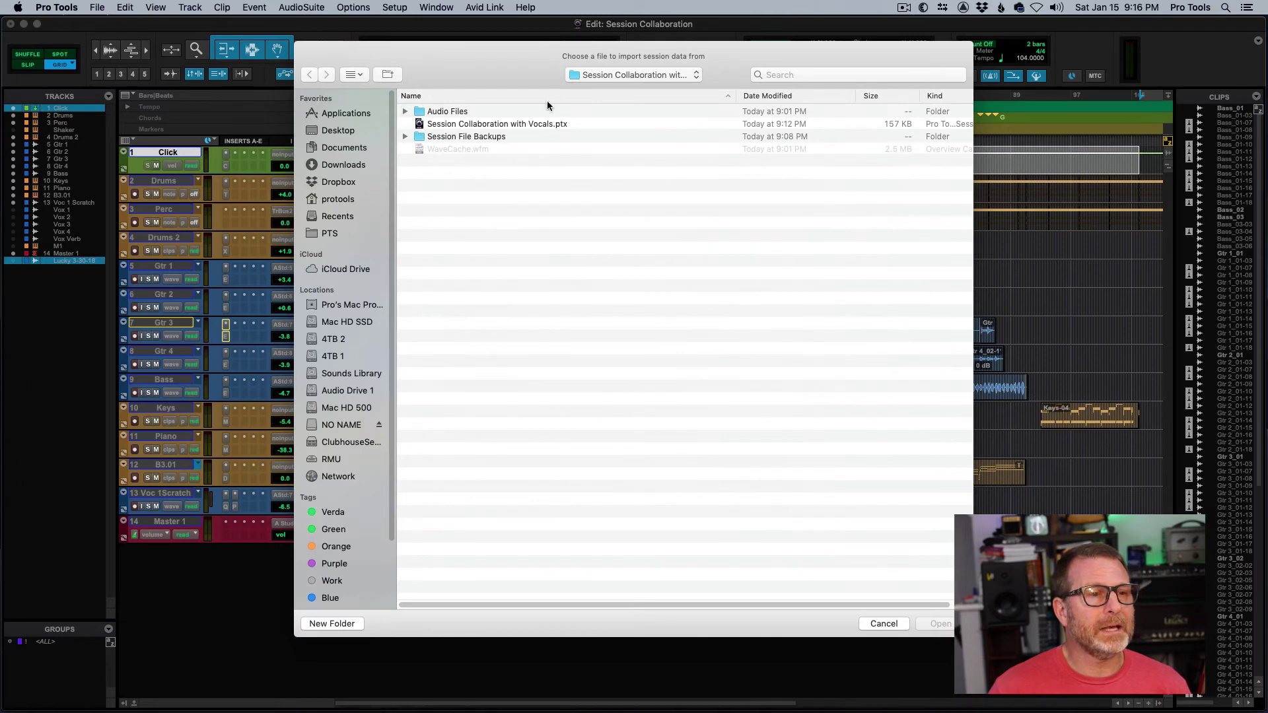
{"action": "left_click", "coordinate": [344, 135]}
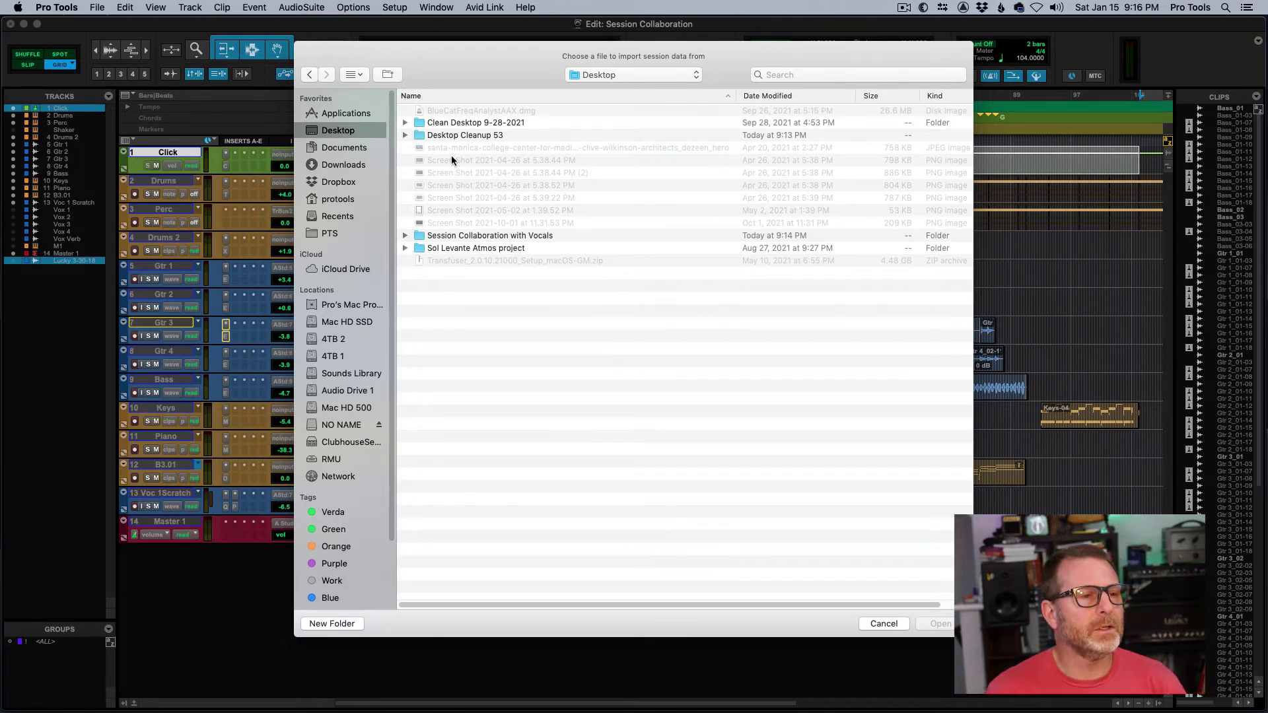
{"action": "left_click", "coordinate": [421, 238]}
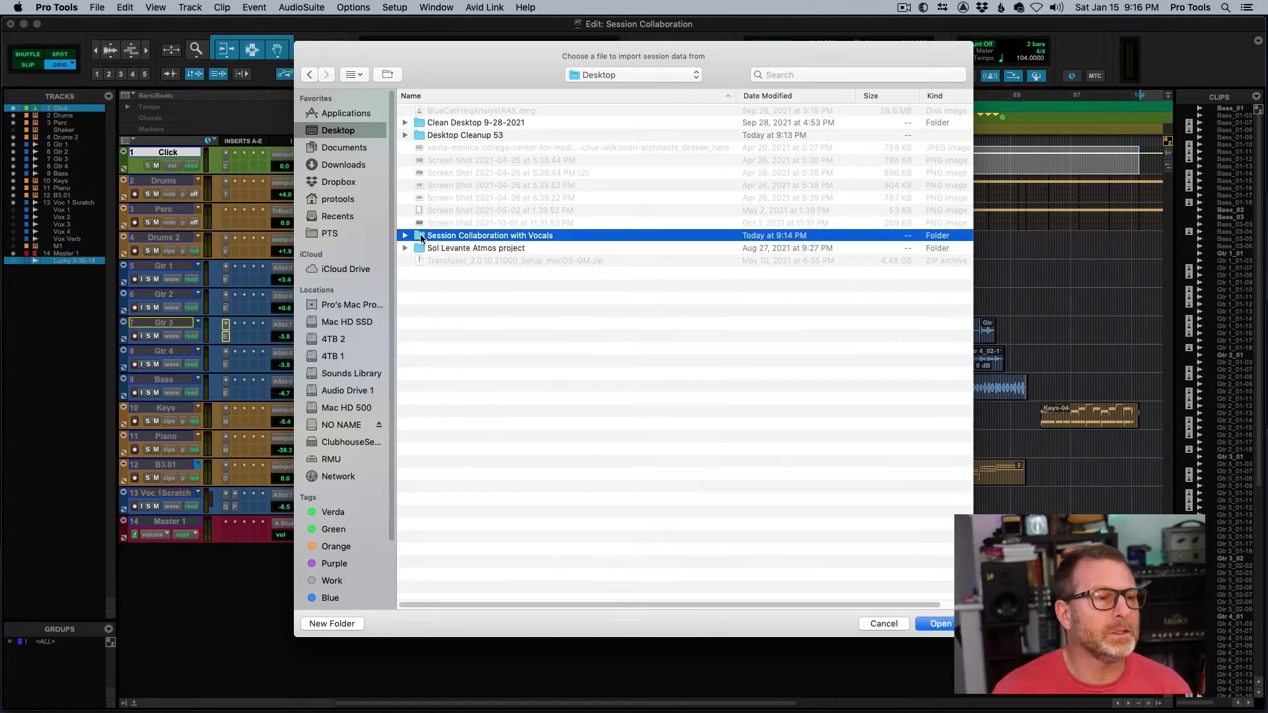
{"action": "double_click", "coordinate": [421, 237]}
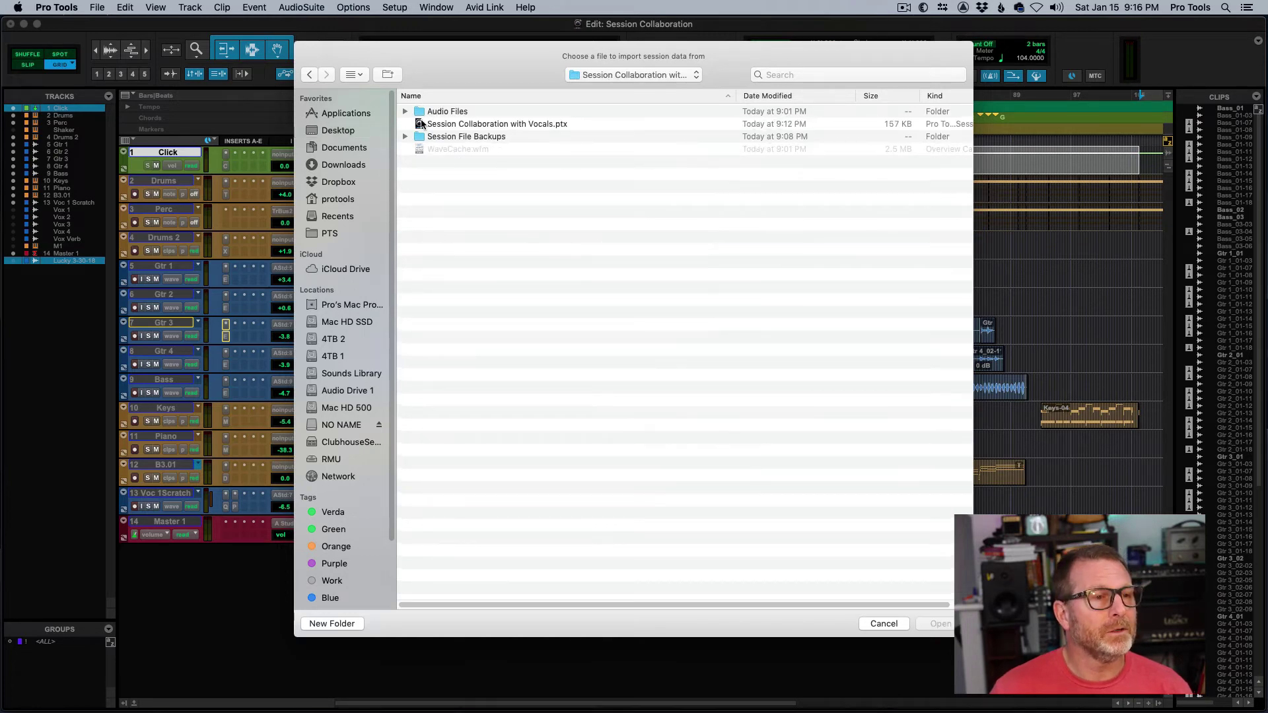
{"action": "left_click", "coordinate": [420, 125]}
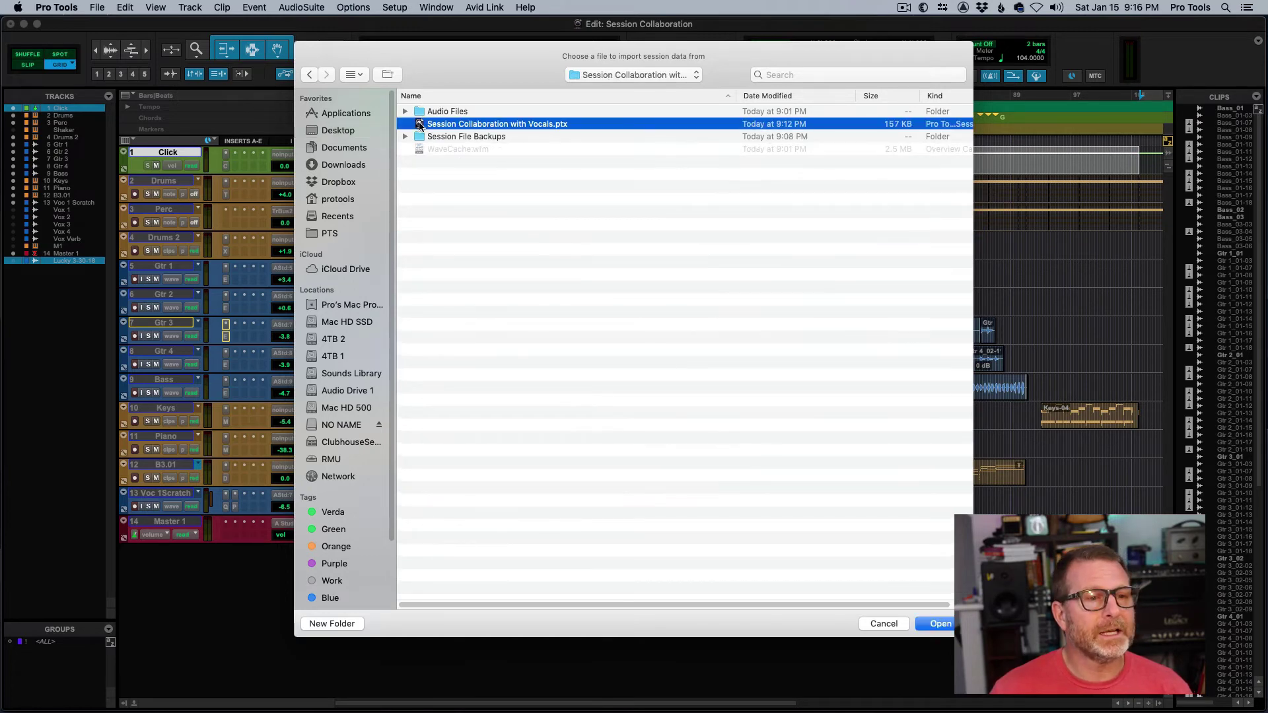
{"action": "left_click", "coordinate": [940, 625]}
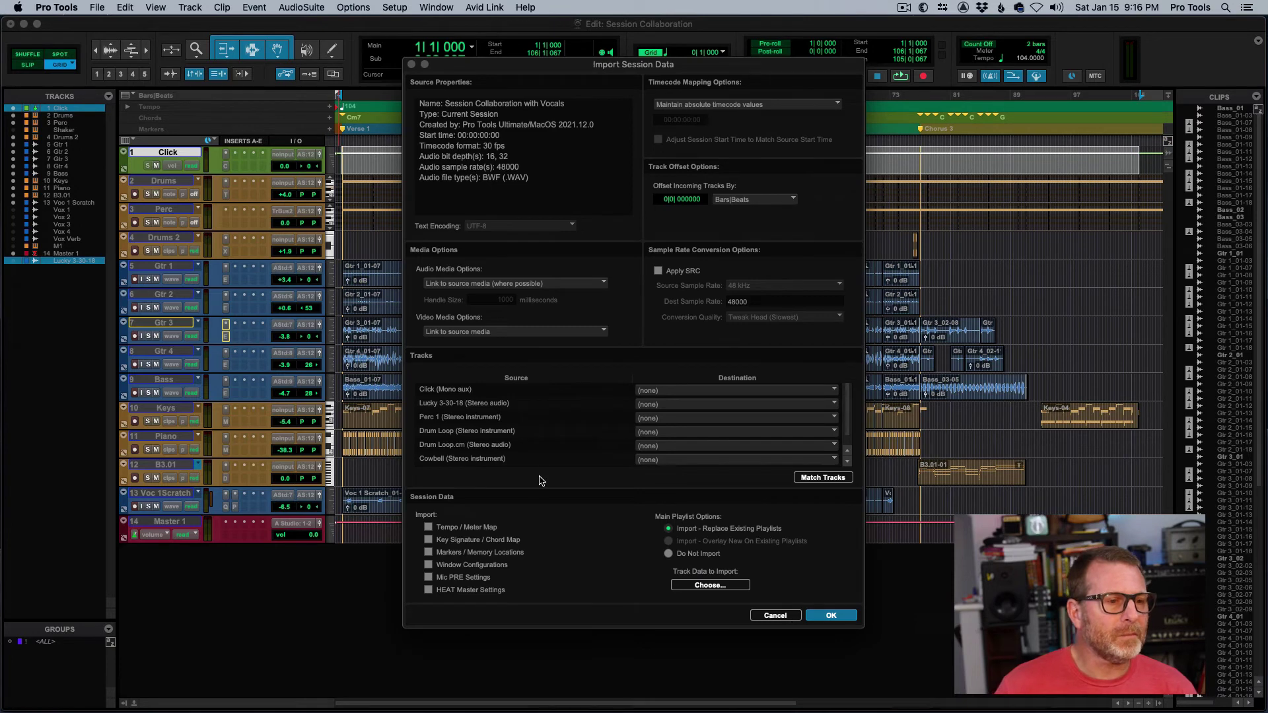
{"action": "scroll", "coordinate": [521, 411], "scroll_direction": "down", "scroll_amount": 1}
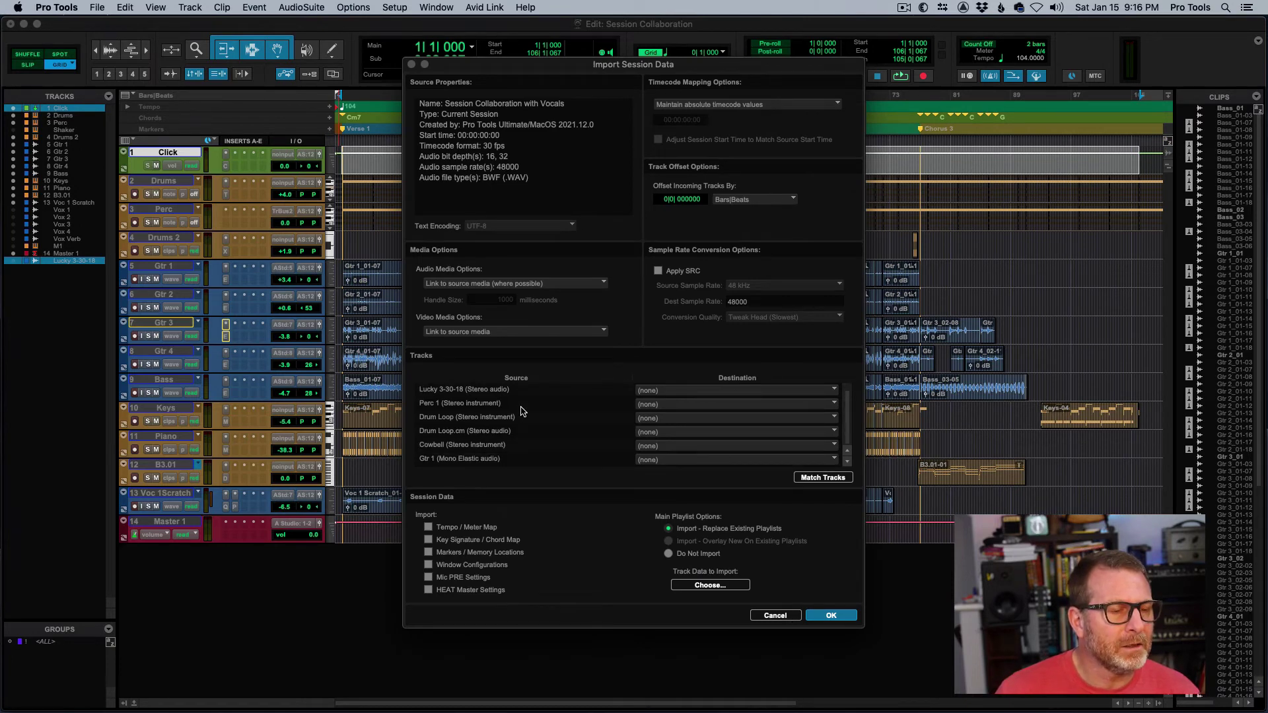
{"action": "scroll", "coordinate": [521, 411], "scroll_direction": "up", "scroll_amount": 1}
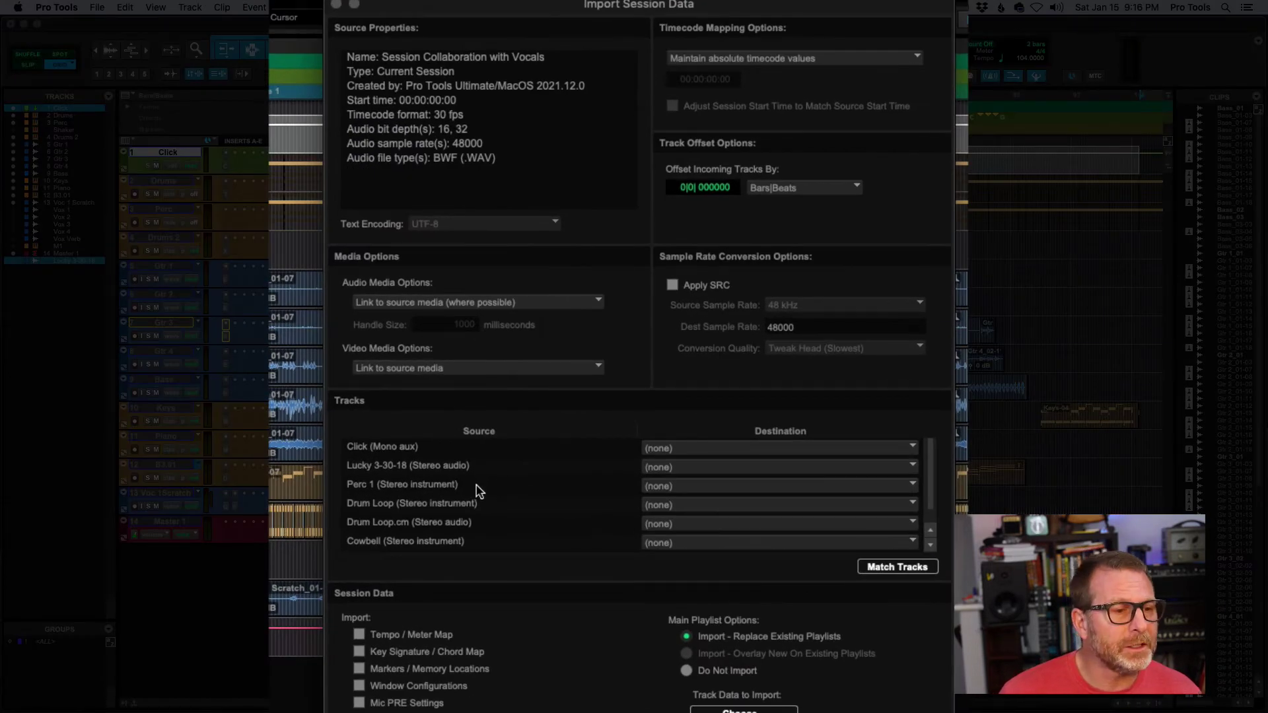
{"action": "left_click", "coordinate": [407, 485]}
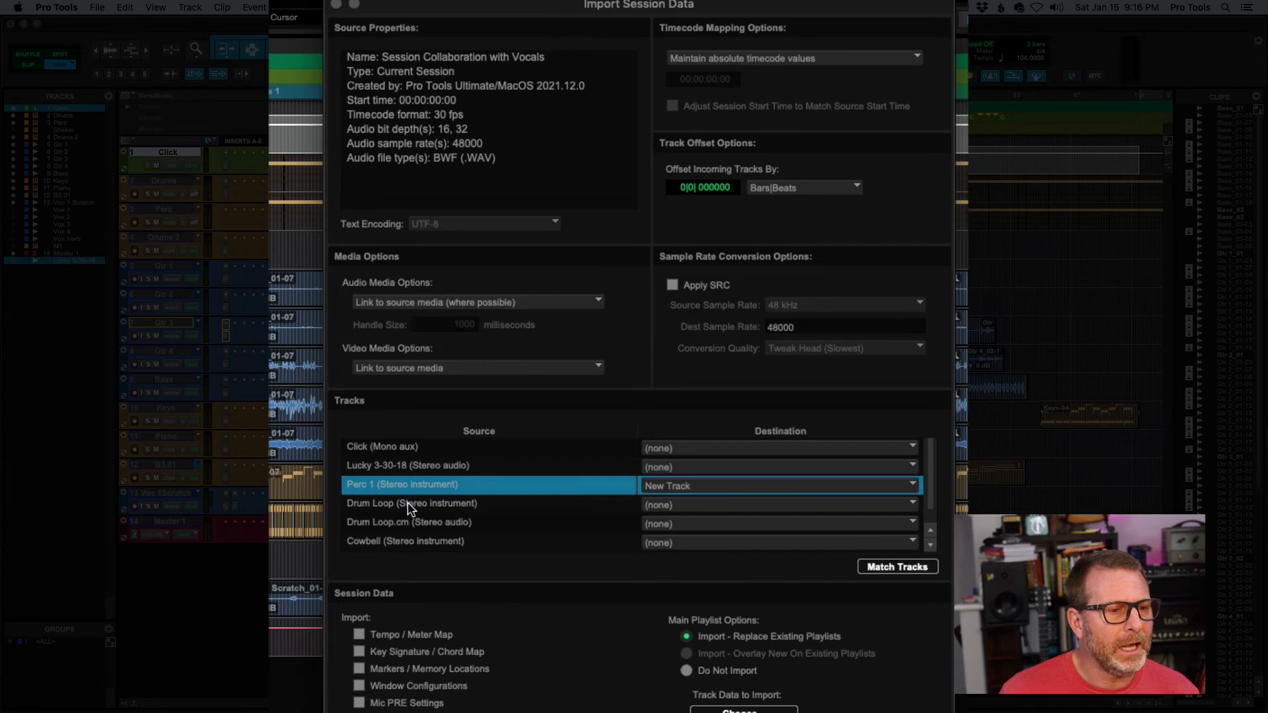
{"action": "left_click", "coordinate": [407, 503], "text": "shift"}
{"action": "left_click", "coordinate": [408, 522], "text": "shift"}
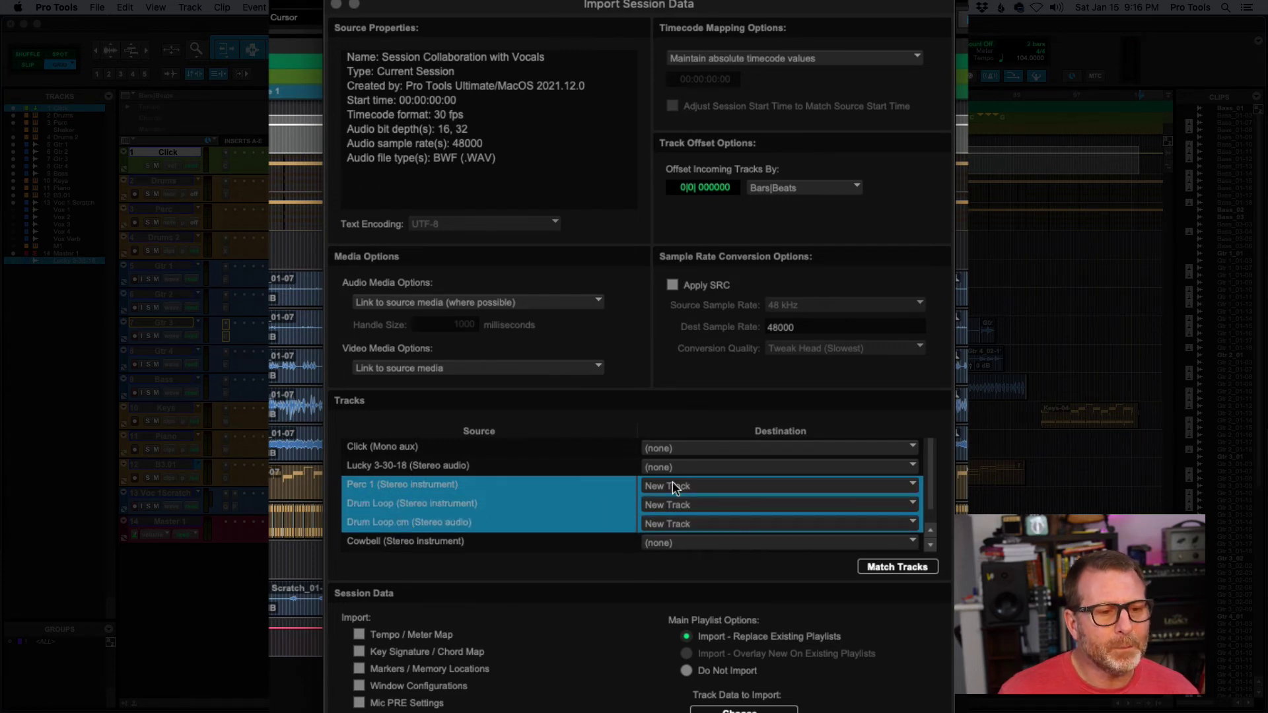
{"action": "scroll", "coordinate": [578, 540], "scroll_direction": "down", "scroll_amount": 1}
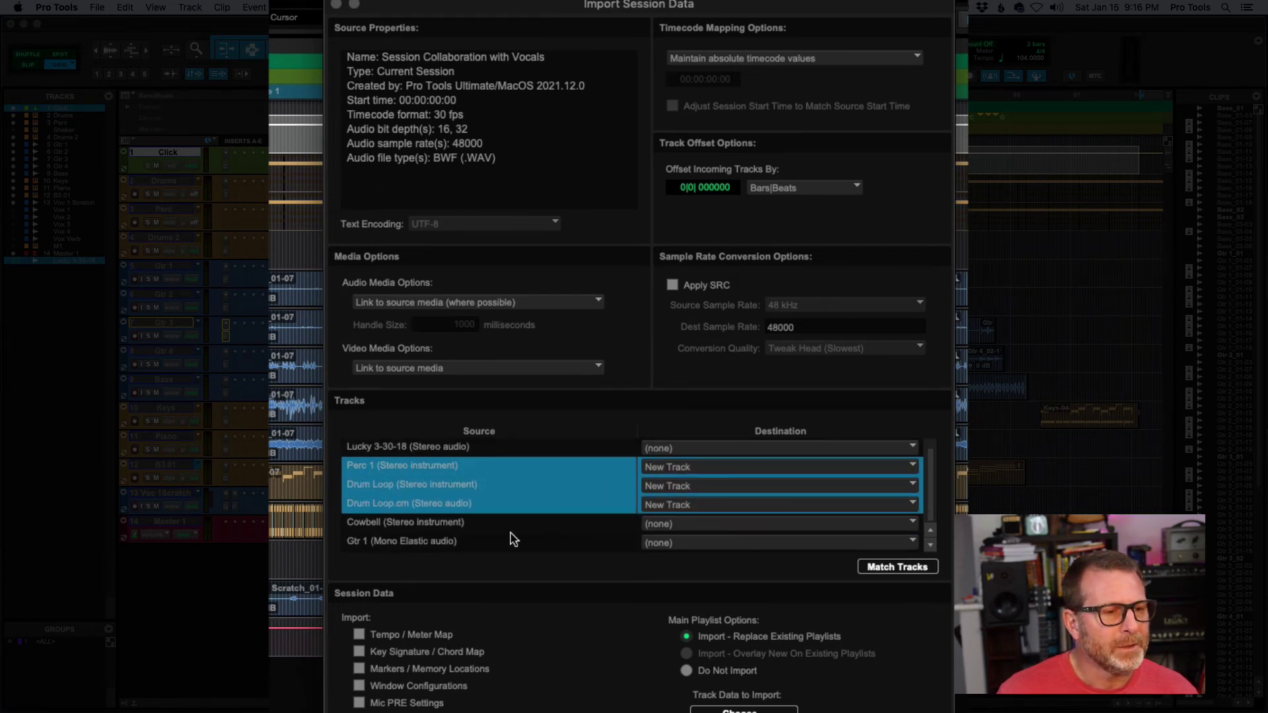
{"action": "left_click", "coordinate": [419, 529], "text": "shift"}
{"action": "left_click", "coordinate": [395, 544], "text": "shift"}
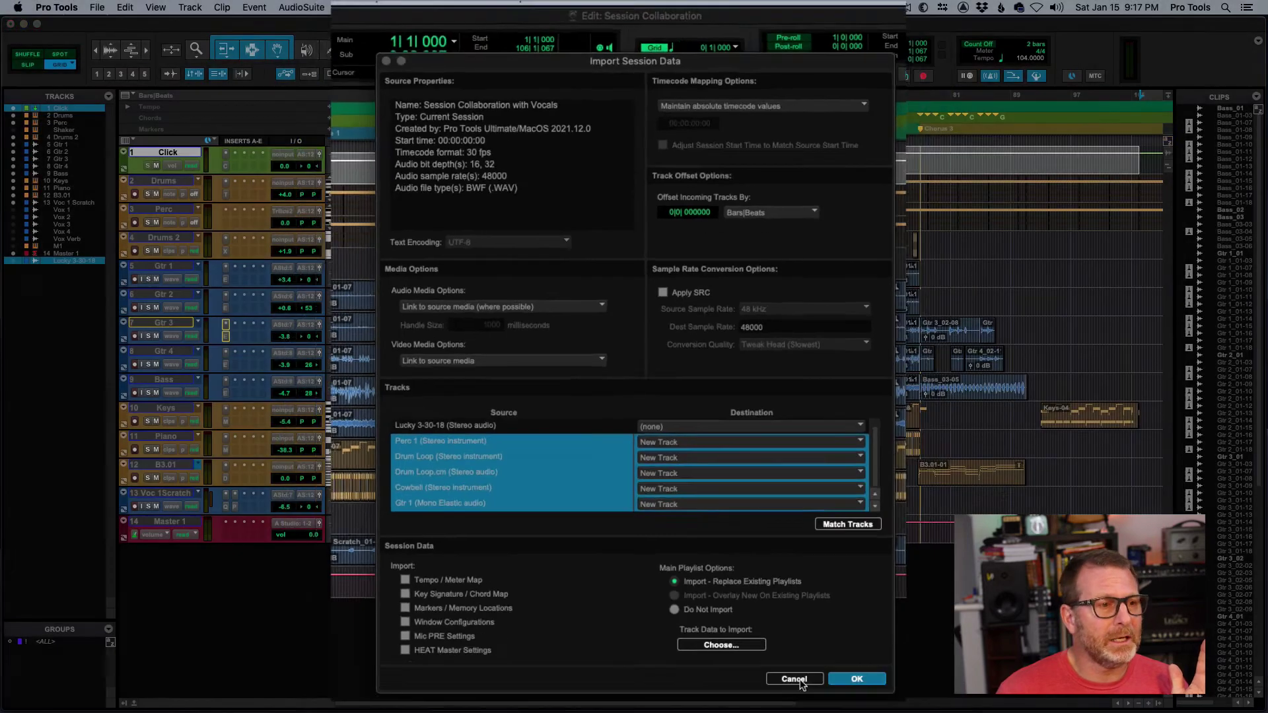
{"action": "left_click", "coordinate": [854, 679]}
Select the Master 1 track and start a session data import from Session Collaboration with Vocals.ptx.
{"action": "left_click", "coordinate": [162, 525]}
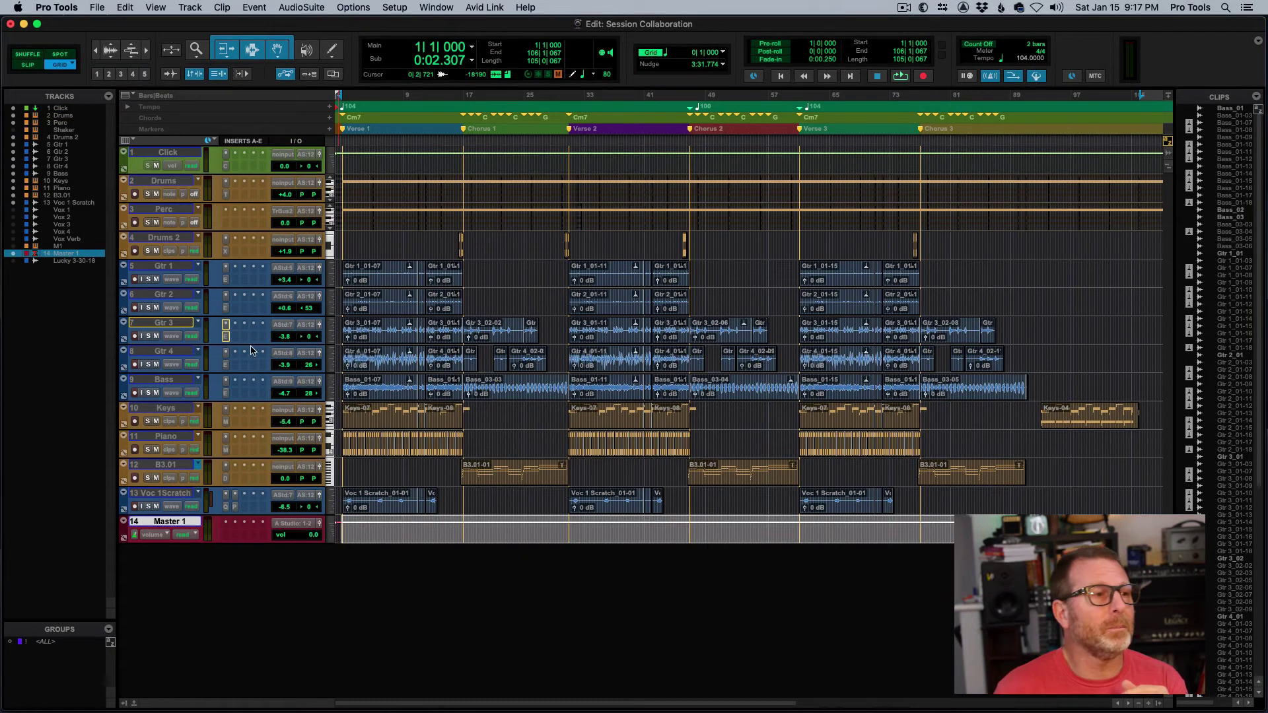
{"action": "left_click", "coordinate": [96, 8]}
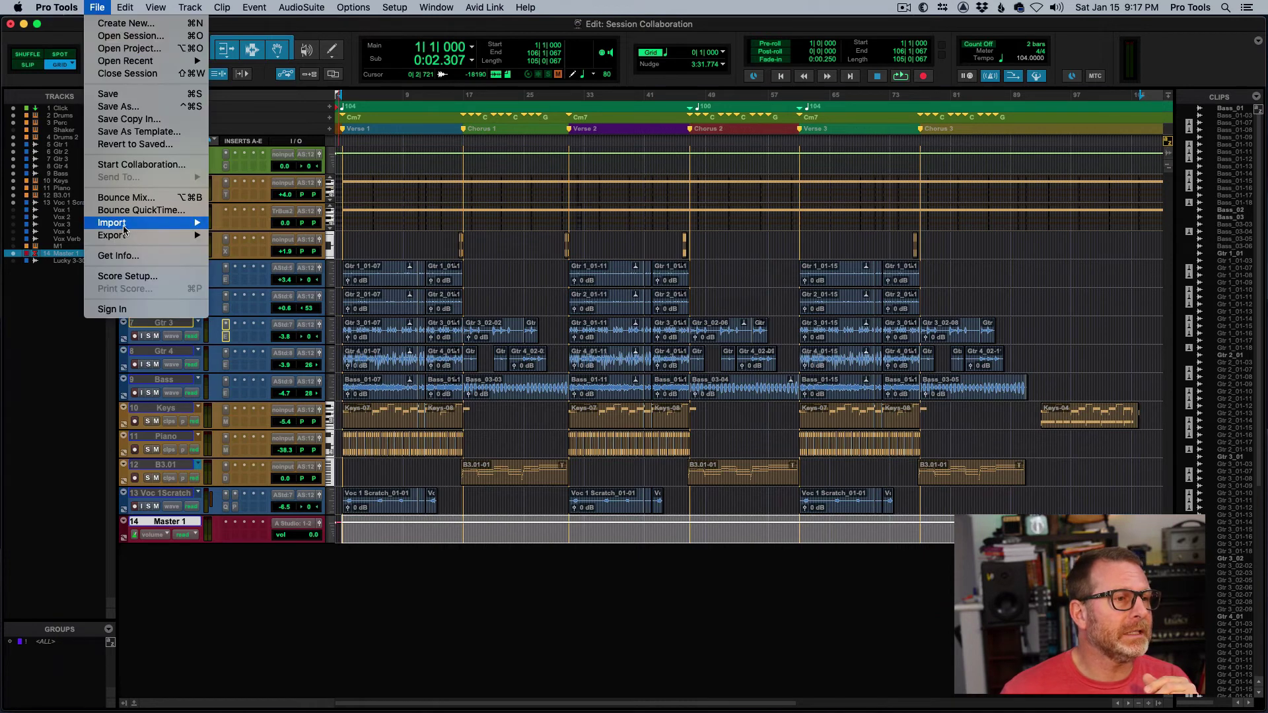
{"action": "mouse_move", "coordinate": [123, 226]}
{"action": "left_click", "coordinate": [245, 226]}
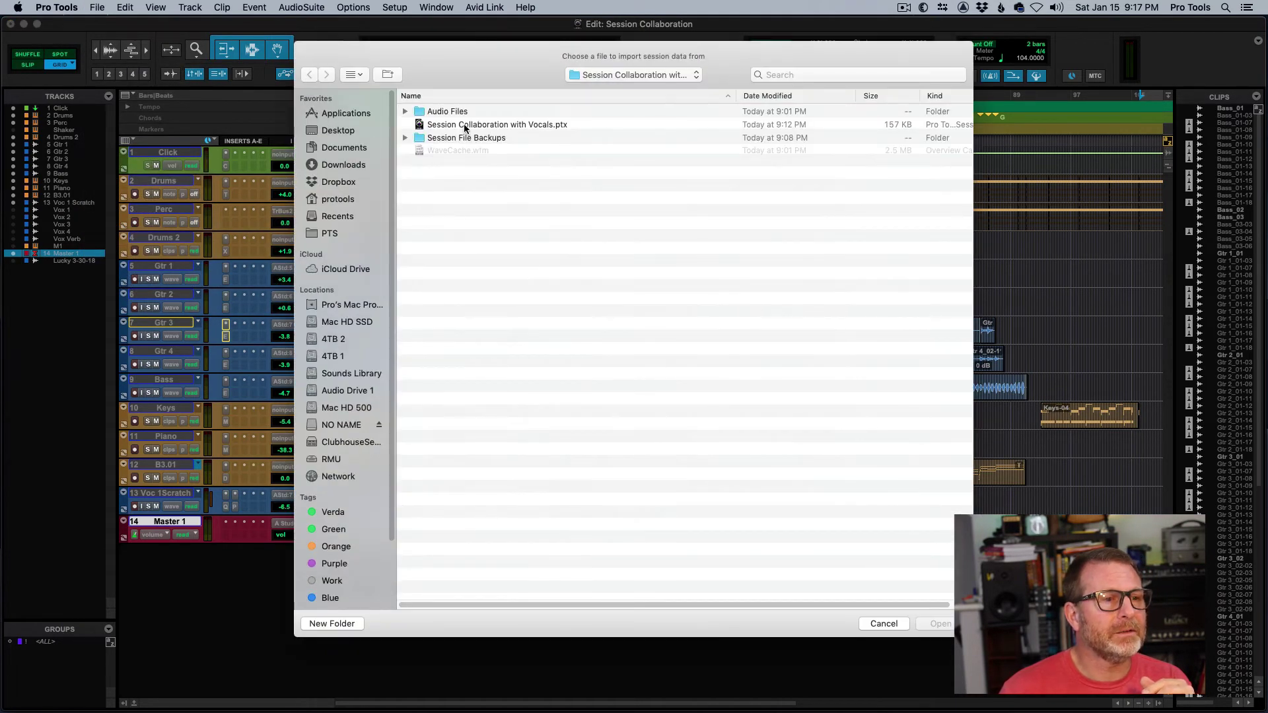
{"action": "left_click", "coordinate": [465, 126]}
{"action": "key", "text": "Return"}
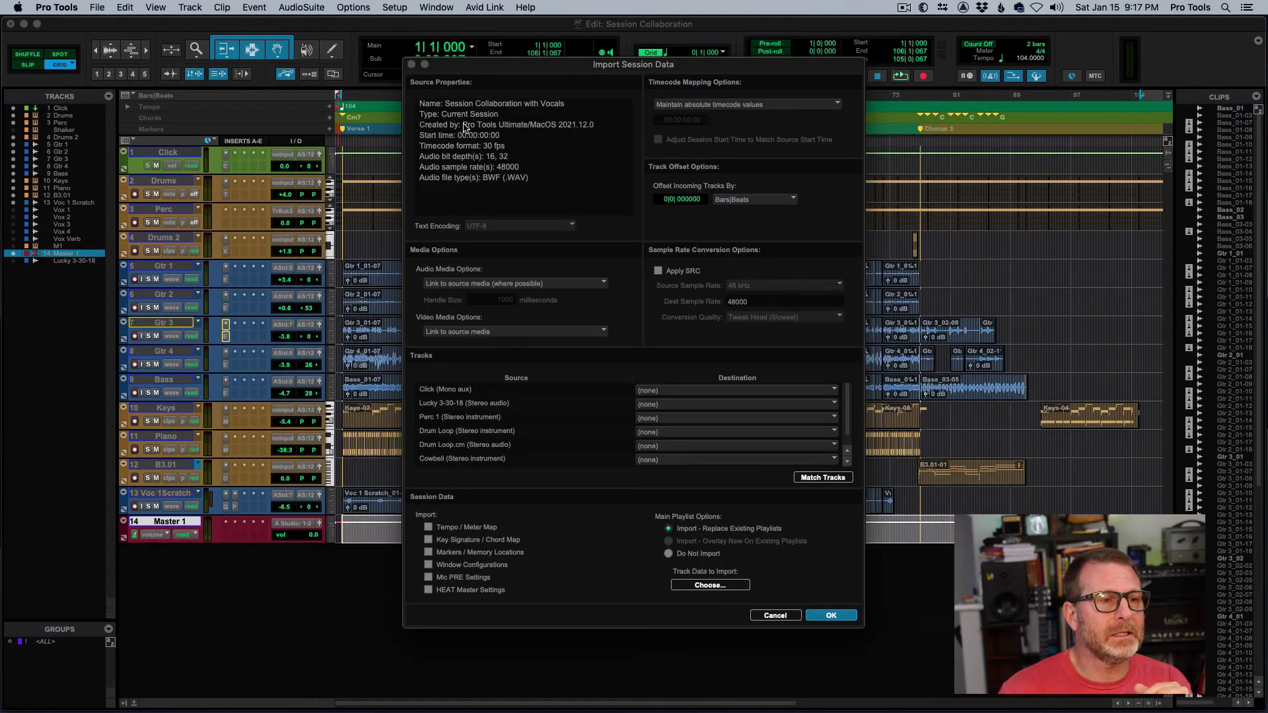
Import Perc 1, Drum Loop, Drum Loop.cm, Cowbell and Gtr 1 from the source session as new tracks.
{"action": "left_click", "coordinate": [546, 419]}
{"action": "left_click", "coordinate": [554, 433], "text": "shift"}
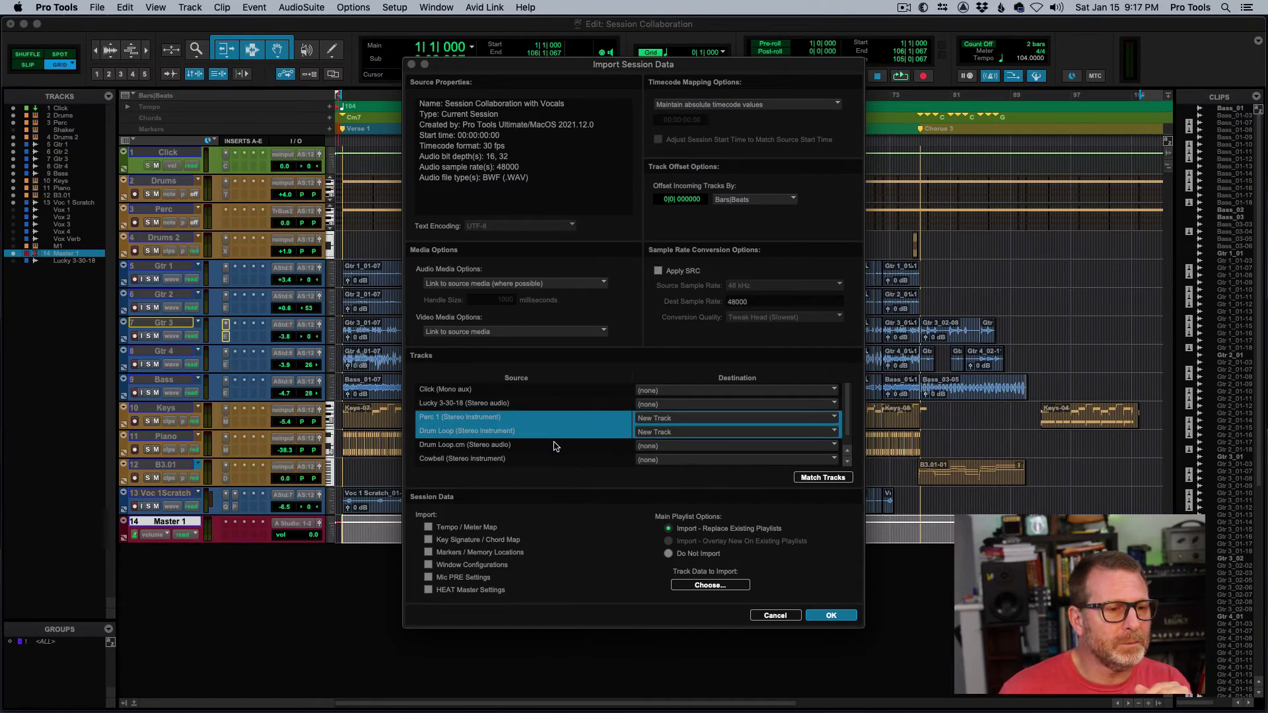
{"action": "left_click", "coordinate": [554, 447], "text": "shift"}
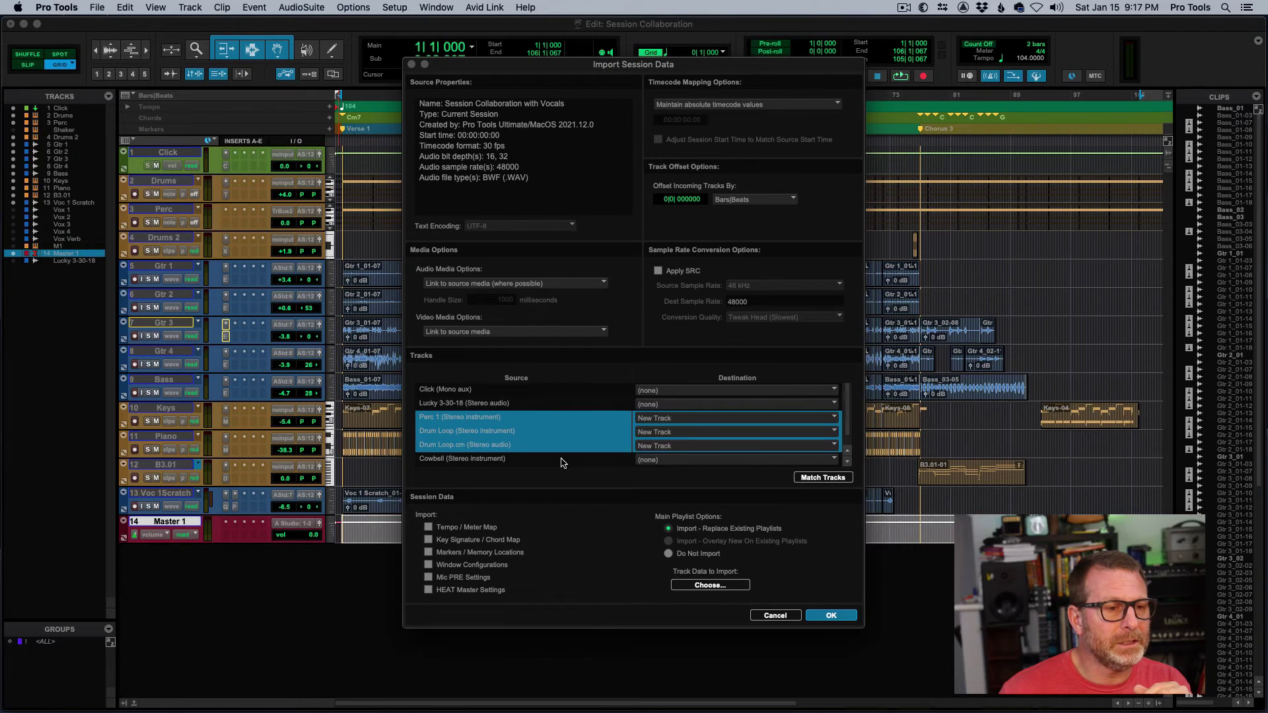
{"action": "left_click", "coordinate": [562, 460], "text": "shift"}
{"action": "scroll", "coordinate": [564, 456], "scroll_direction": "down", "scroll_amount": 1}
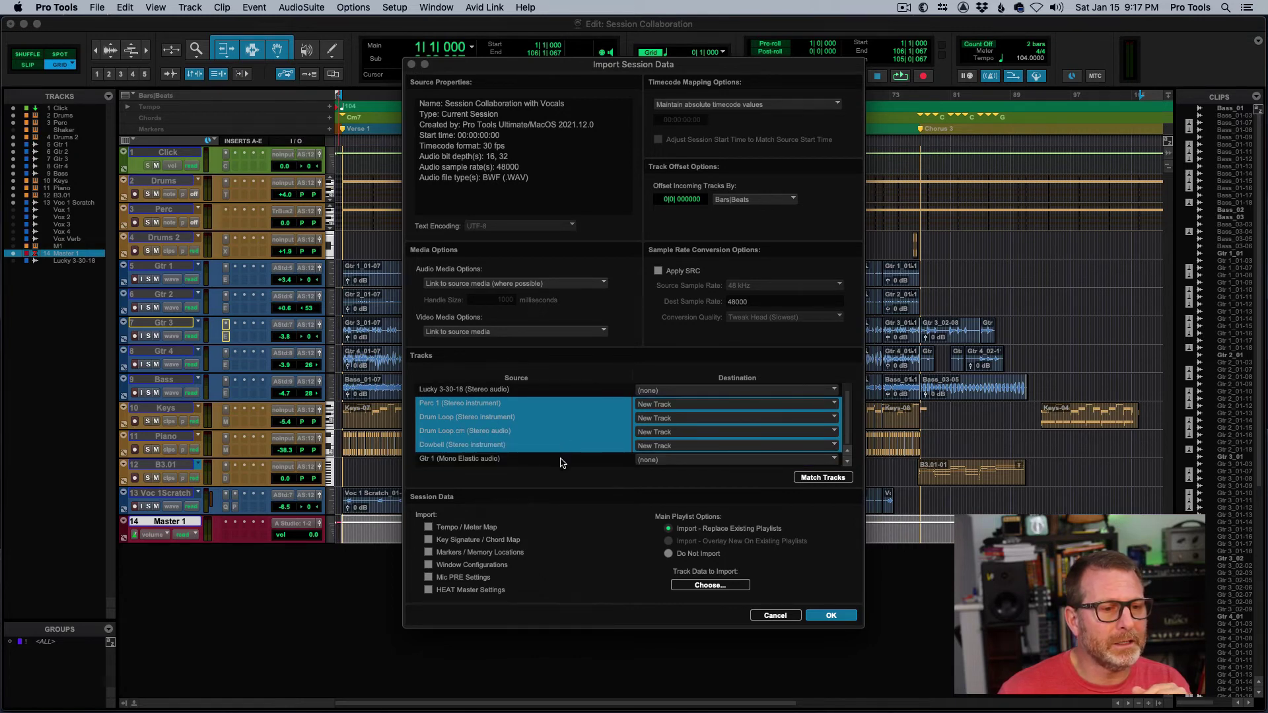
{"action": "left_click", "coordinate": [560, 459], "text": "shift"}
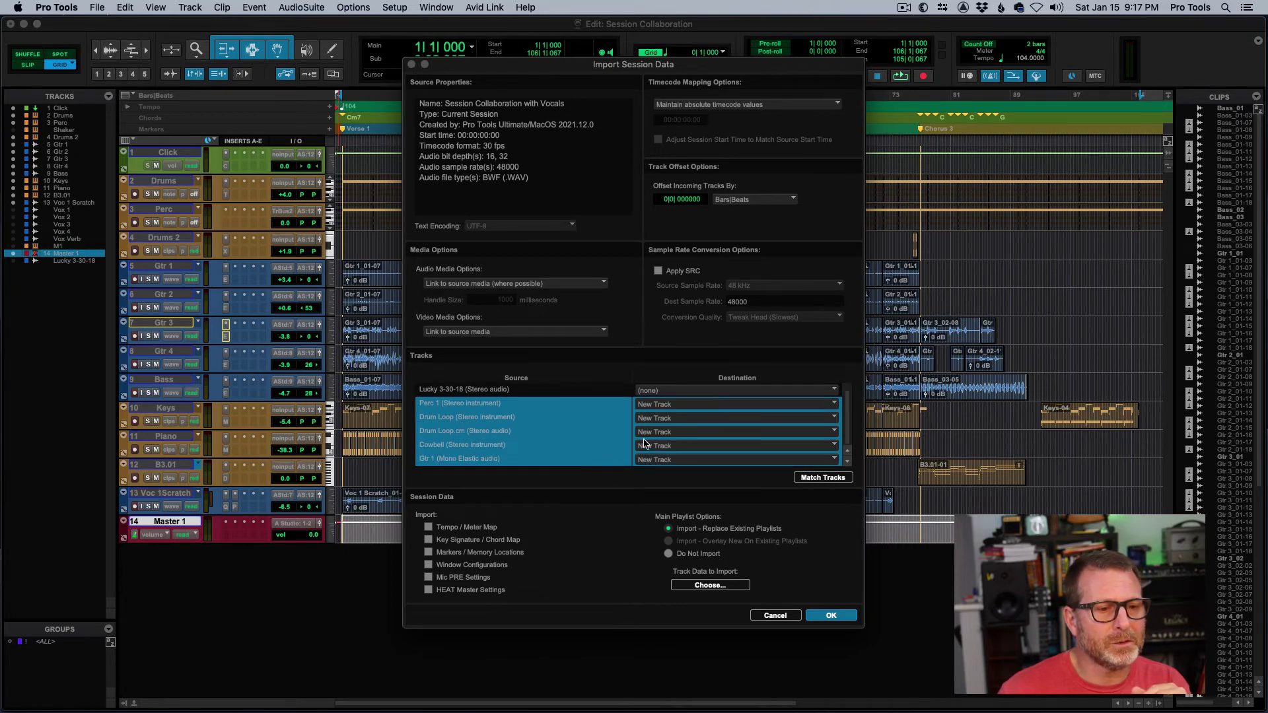
{"action": "left_click", "coordinate": [831, 616]}
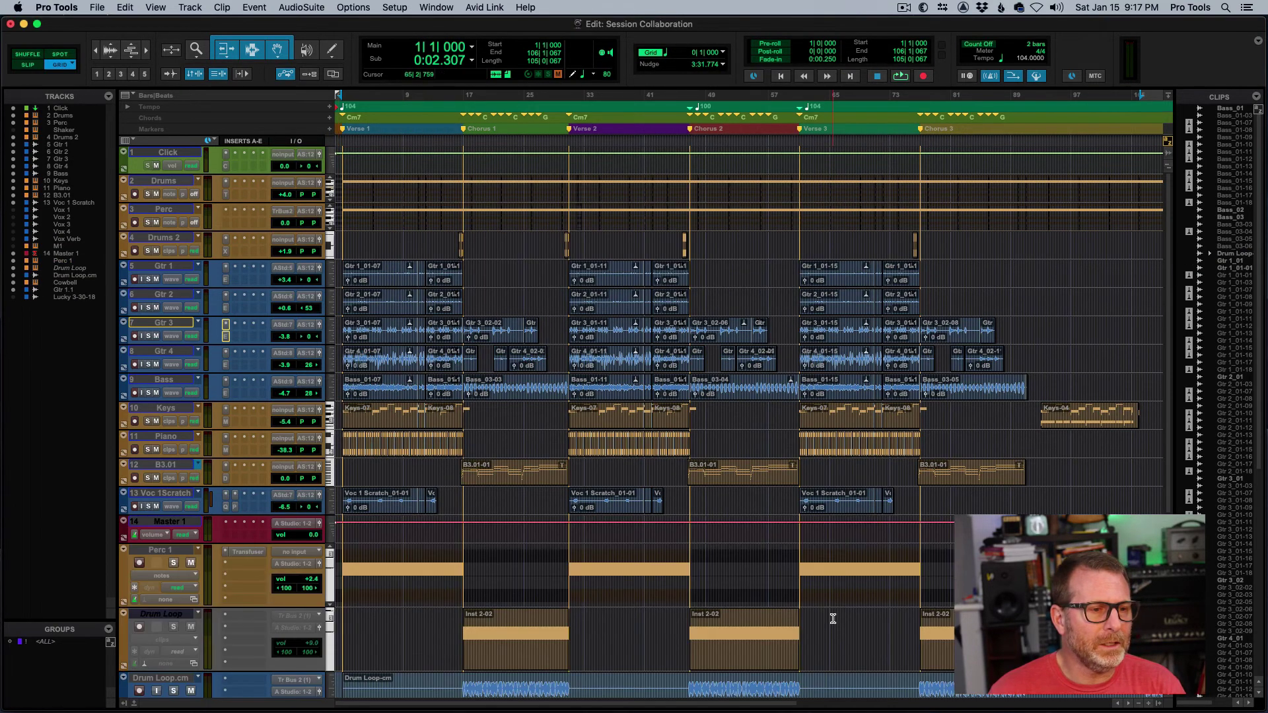
Play the session from the start, briefly soloing the imported Perc 1 and Cowbell tracks before clearing both solos.
{"action": "scroll", "coordinate": [812, 594], "scroll_direction": "down", "scroll_amount": 5}
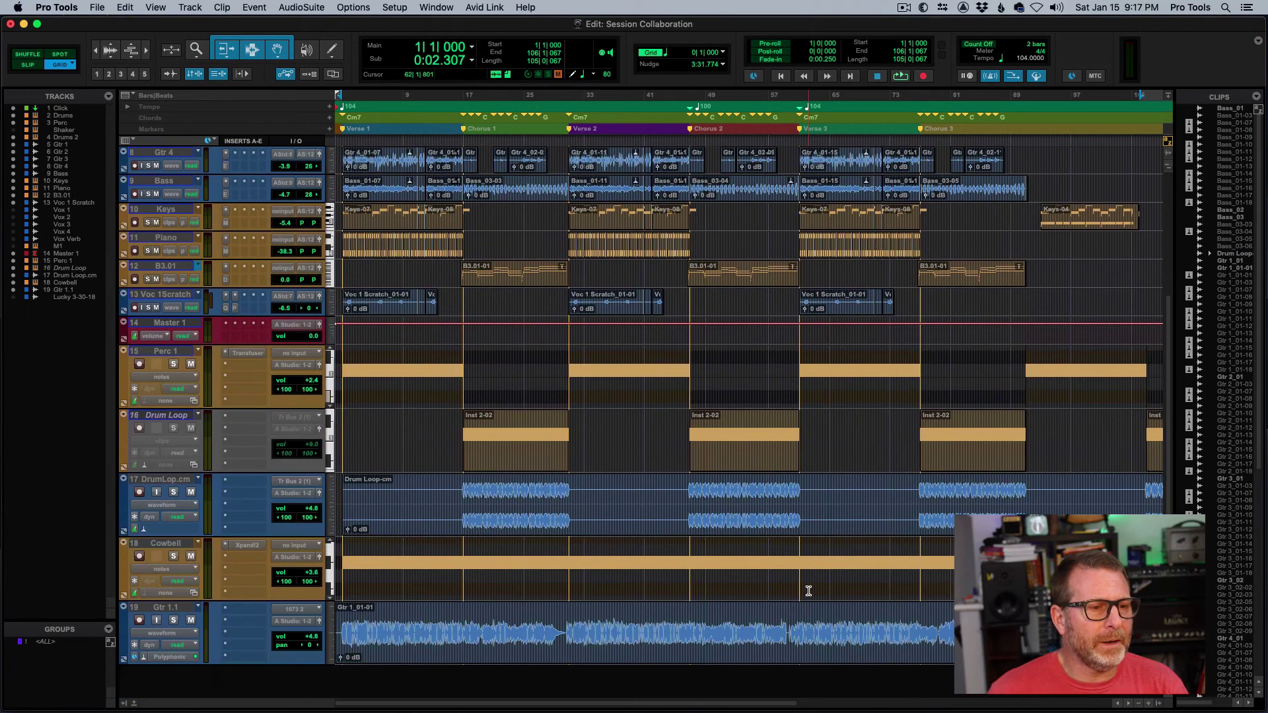
{"action": "scroll", "coordinate": [808, 590], "scroll_direction": "up", "scroll_amount": 1}
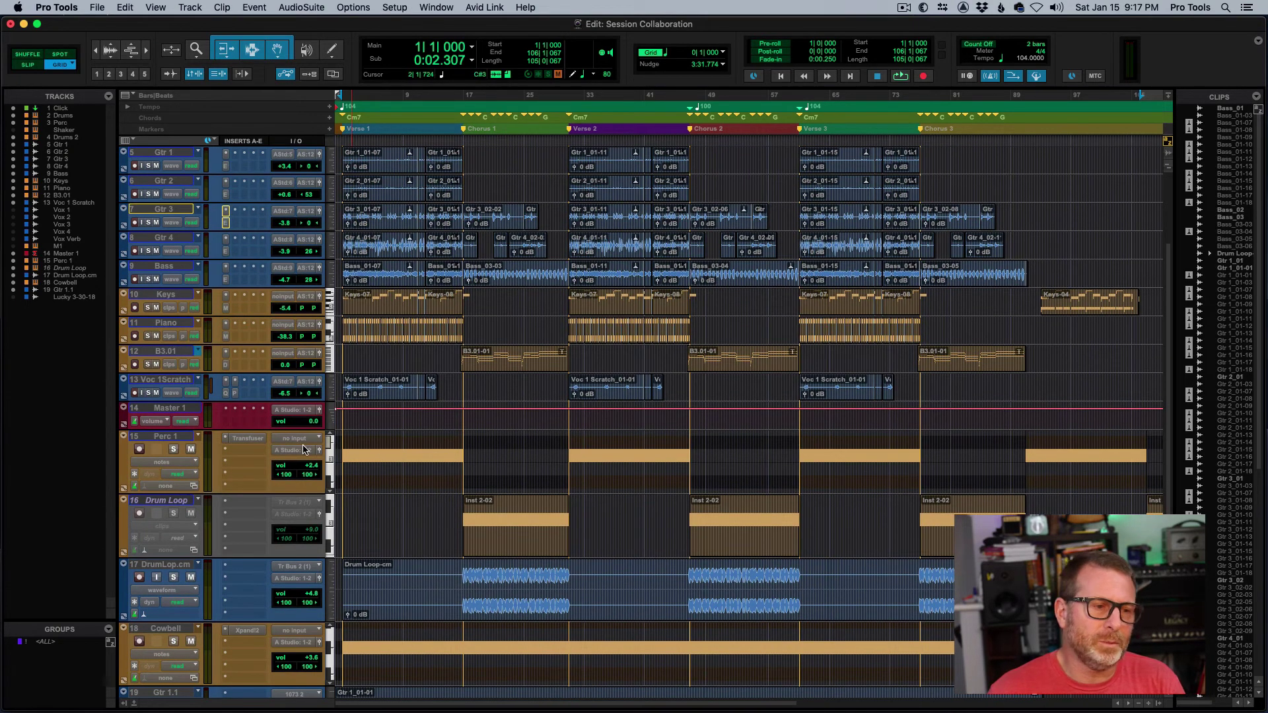
{"action": "left_click", "coordinate": [173, 450]}
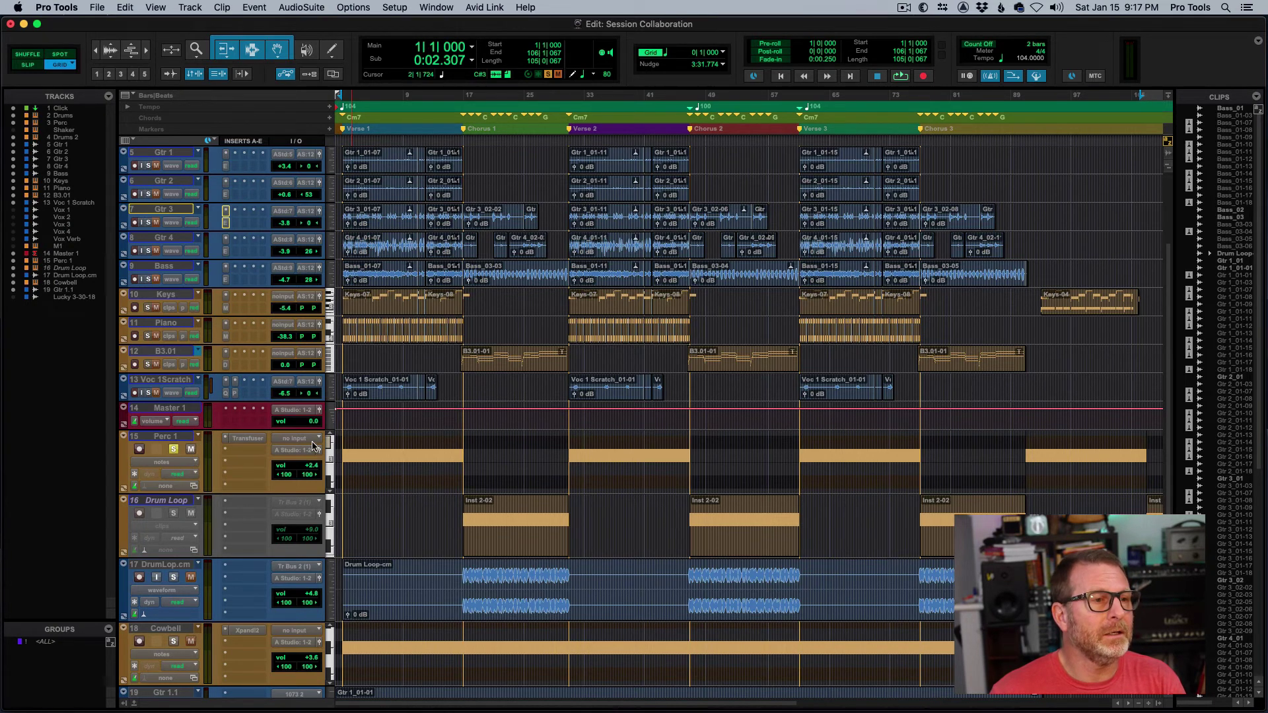
{"action": "key", "text": "space"}
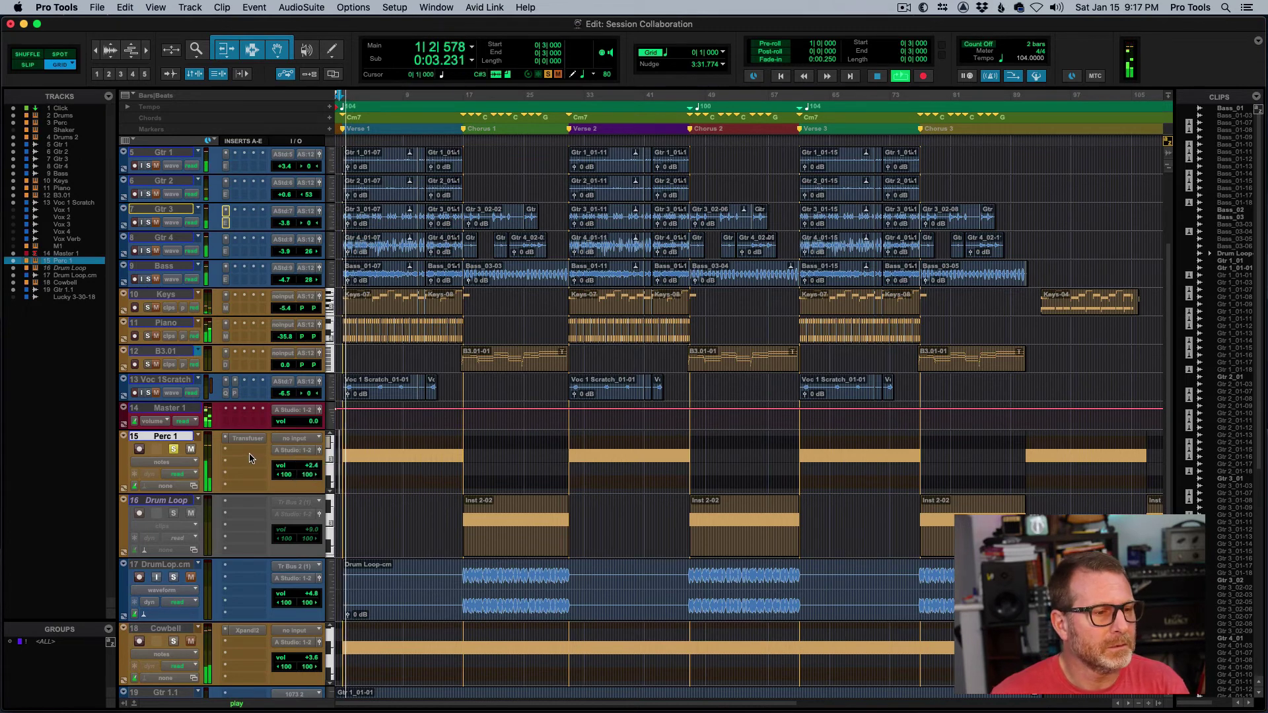
{"action": "left_click", "coordinate": [173, 642]}
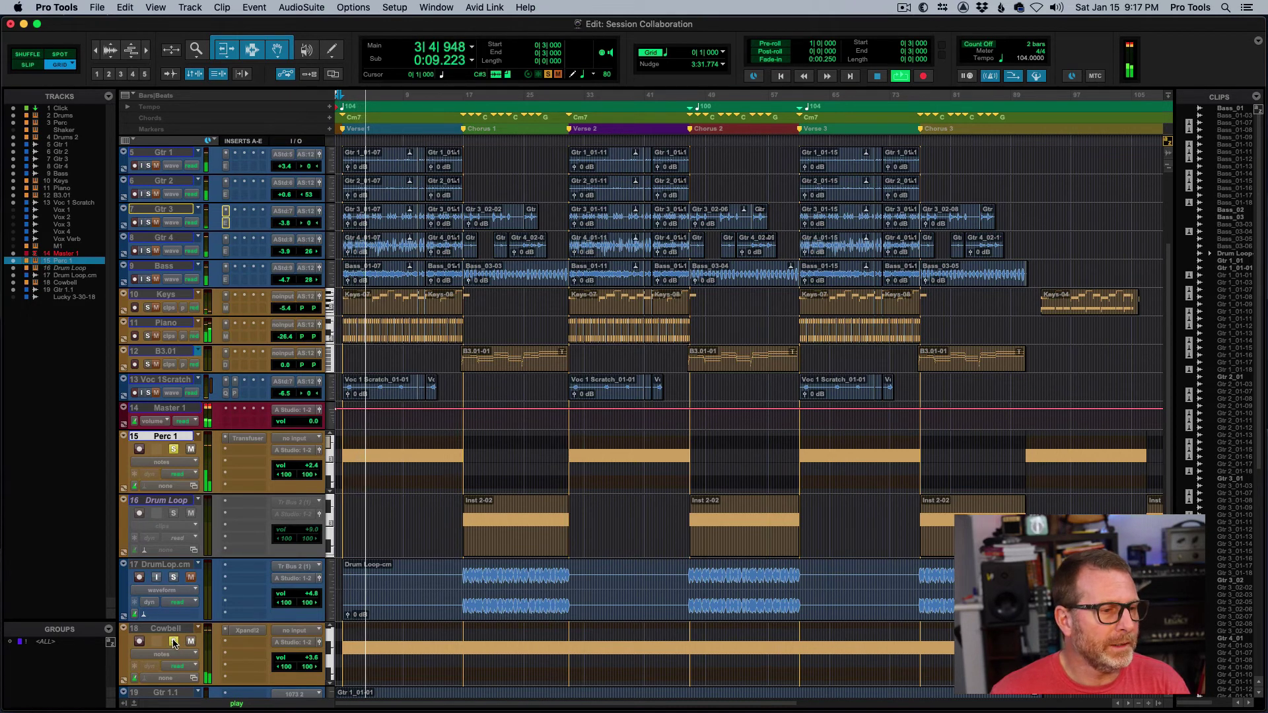
{"action": "left_click", "coordinate": [173, 642]}
{"action": "left_click", "coordinate": [173, 449]}
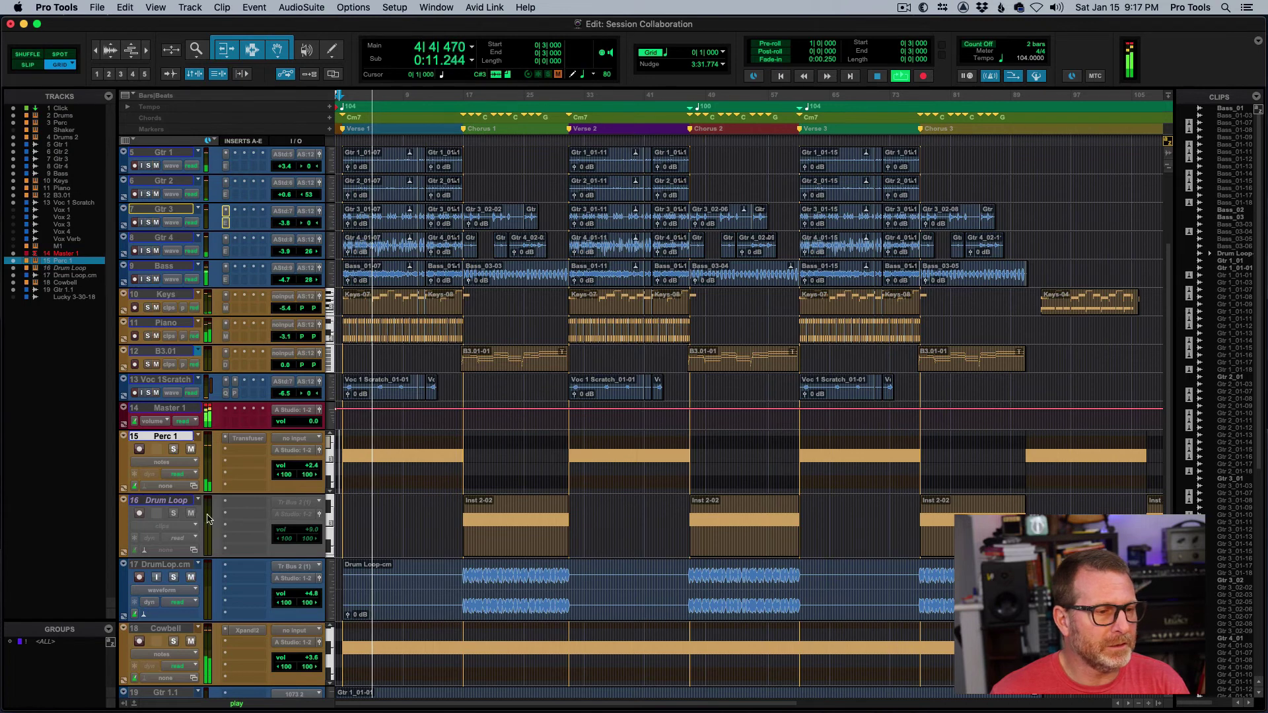
Set the Cowbell track's volume to 0.0 dB and select the Chorus 1 section of the Drum Loop.cm clip.
{"action": "mouse_move", "coordinate": [293, 658]}
{"action": "left_mouse_down"}
{"action": "mouse_move", "coordinate": [293, 641]}
{"action": "mouse_move", "coordinate": [294, 658]}
{"action": "left_mouse_up"}
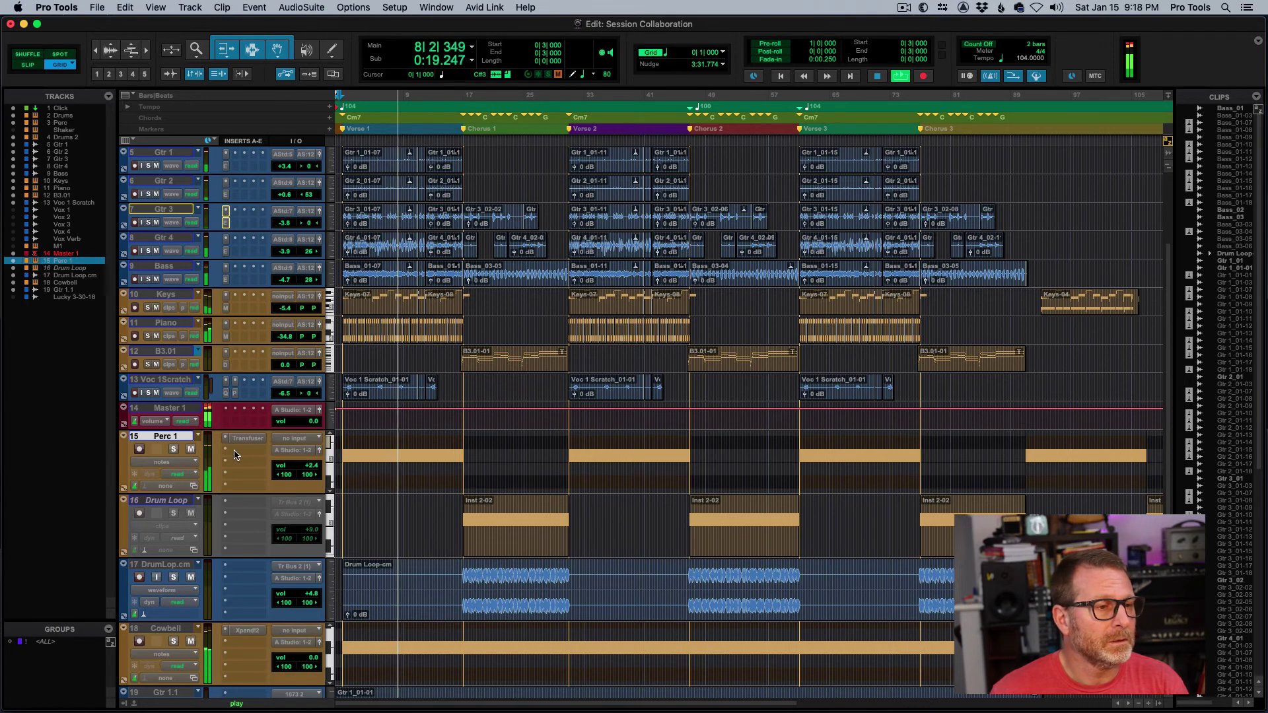
{"action": "mouse_move", "coordinate": [288, 471]}
{"action": "left_mouse_down"}
{"action": "mouse_move", "coordinate": [286, 453]}
{"action": "mouse_move", "coordinate": [286, 472]}
{"action": "left_mouse_up"}
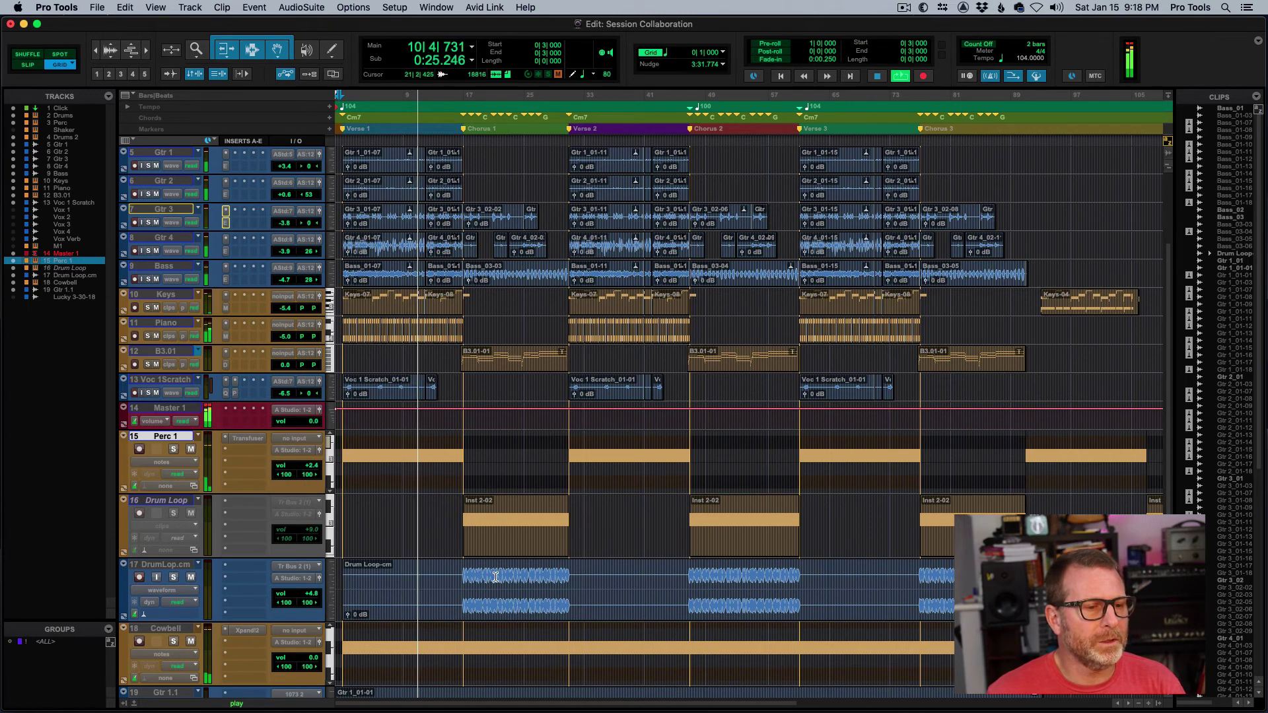
{"action": "left_click_drag", "start_coordinate": [459, 581], "coordinate": [579, 586]}
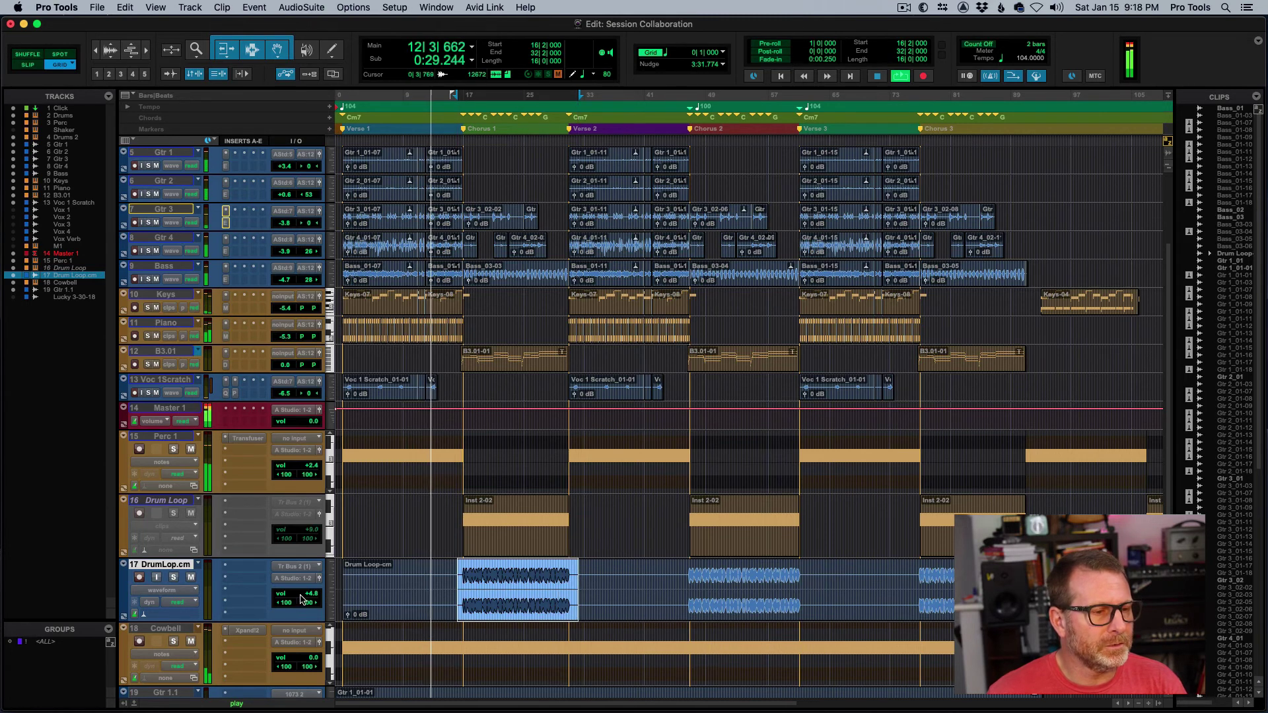
Lower the imported Gtr 1.1 track's volume to about -4.0 dB during playback.
{"action": "scroll", "coordinate": [304, 600], "scroll_direction": "down", "scroll_amount": 4}
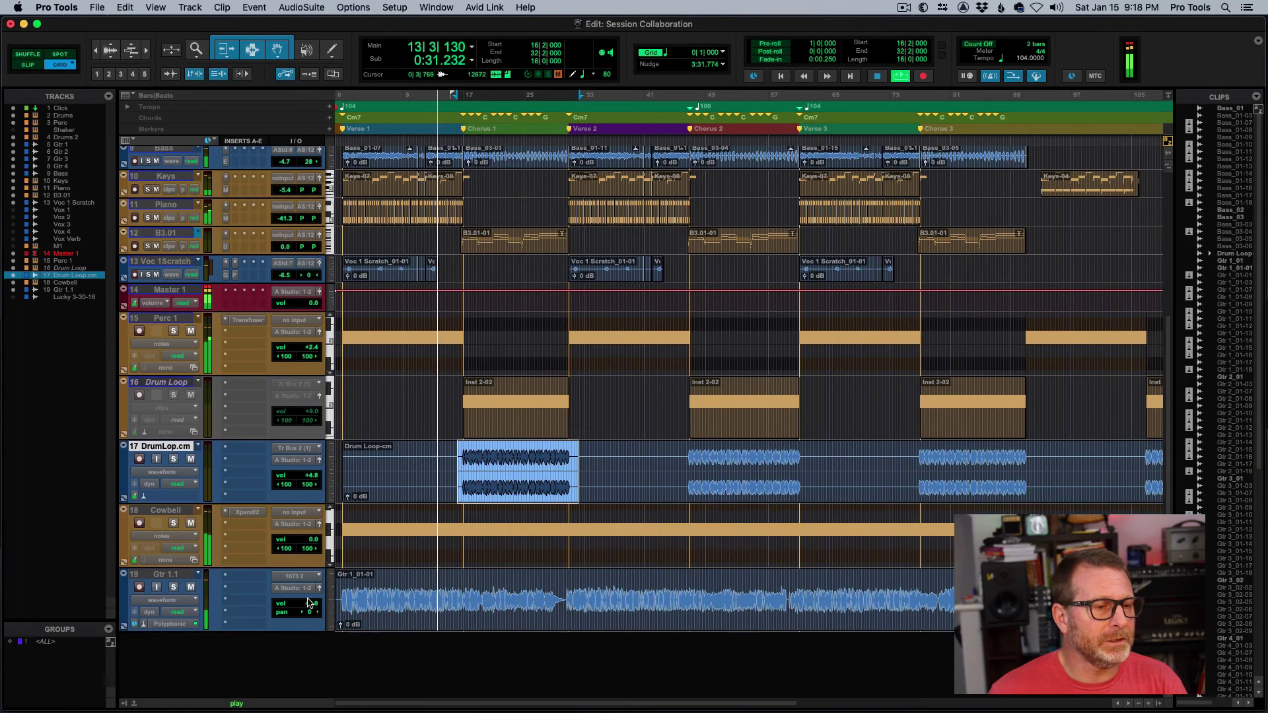
{"action": "left_click", "coordinate": [306, 601]}
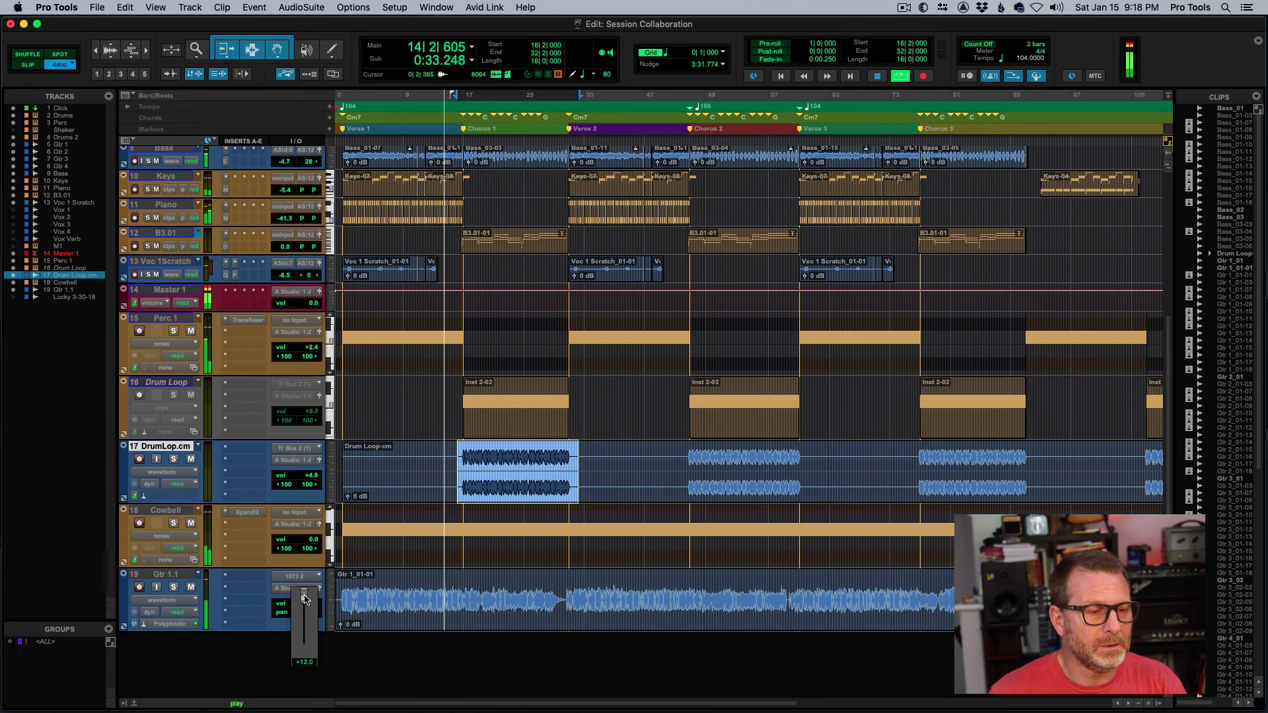
{"action": "left_click_drag", "start_coordinate": [305, 598], "coordinate": [305, 616]}
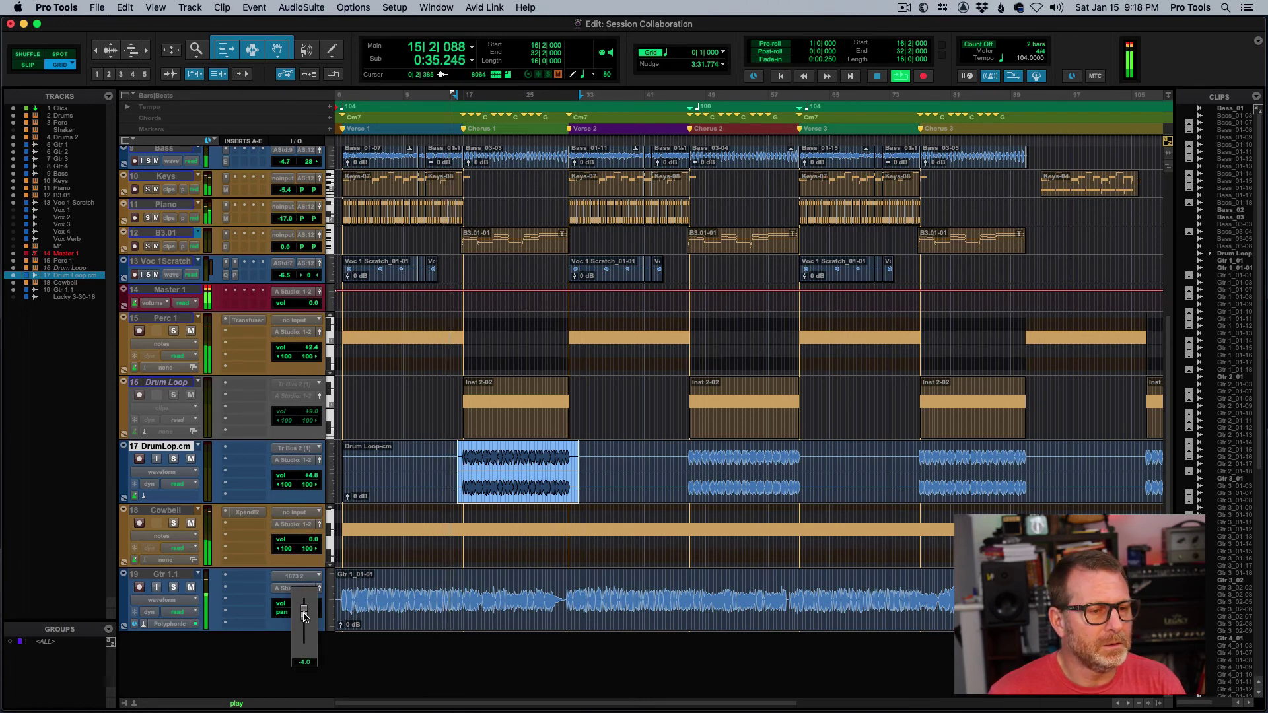
Lower the Drum Loop.cm track's volume to -2.6 dB during playback and stop the transport.
{"action": "left_click", "coordinate": [294, 474]}
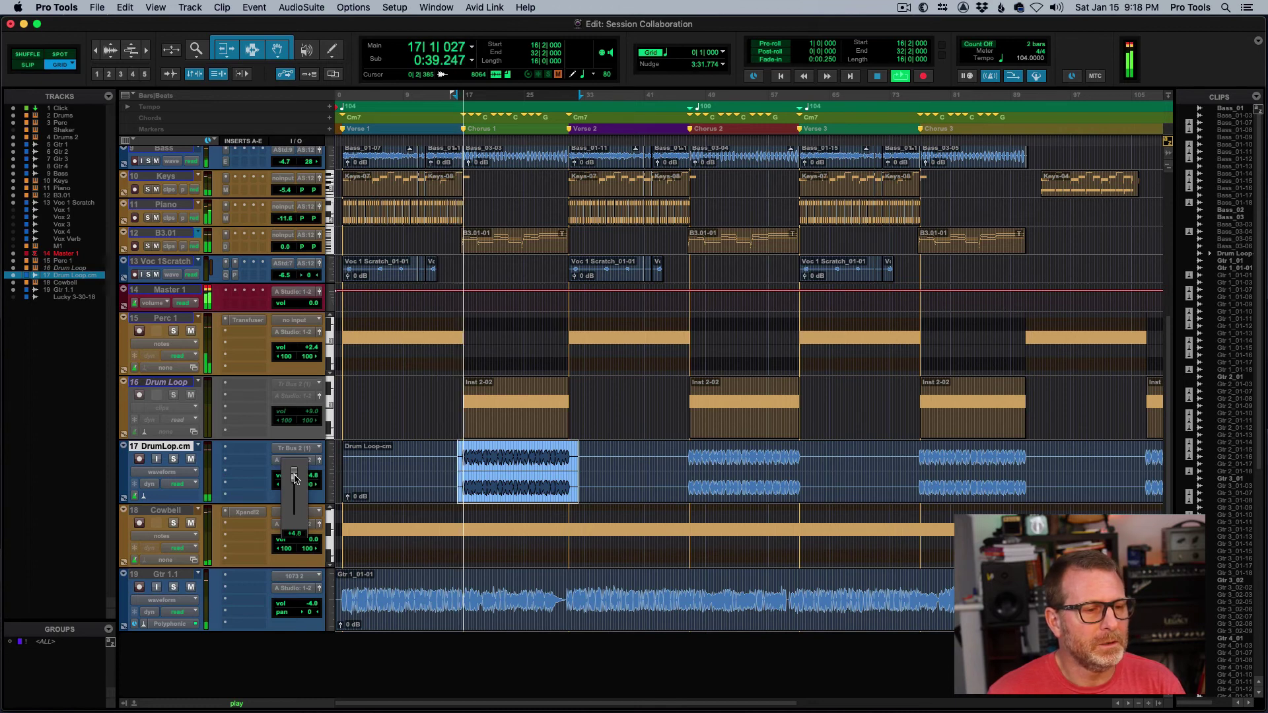
{"action": "mouse_move", "coordinate": [294, 478]}
{"action": "left_mouse_down"}
{"action": "mouse_move", "coordinate": [294, 467]}
{"action": "mouse_move", "coordinate": [294, 487]}
{"action": "left_mouse_up"}
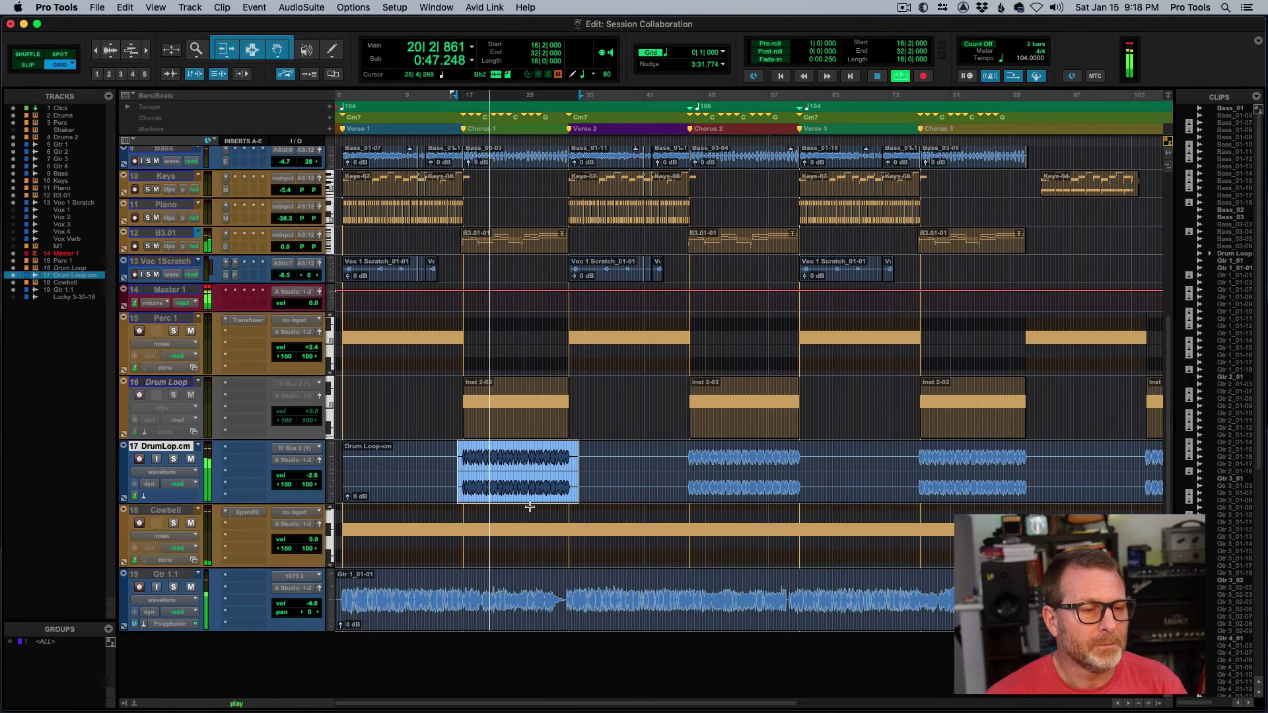
{"action": "key", "text": "space"}
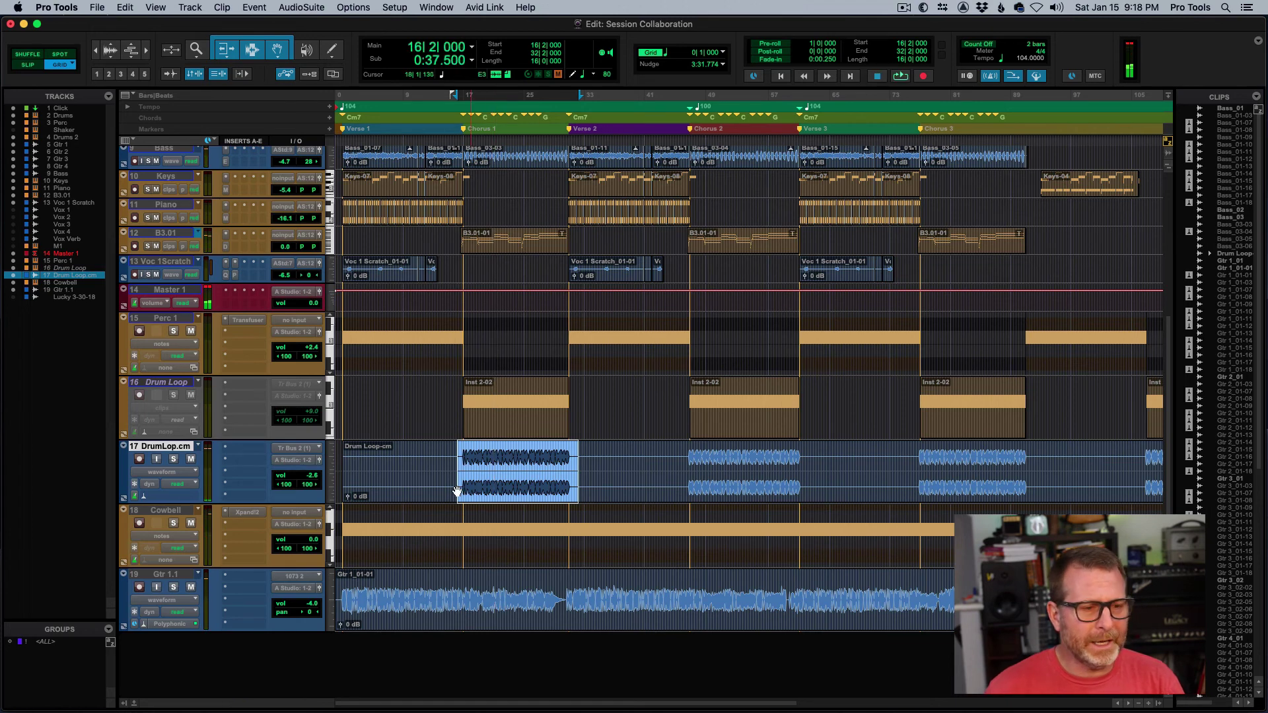
Return to the session start and examine the imported tracks' clips up close at Verse 1 and across the whole arrangement.
{"action": "key", "text": "Return"}
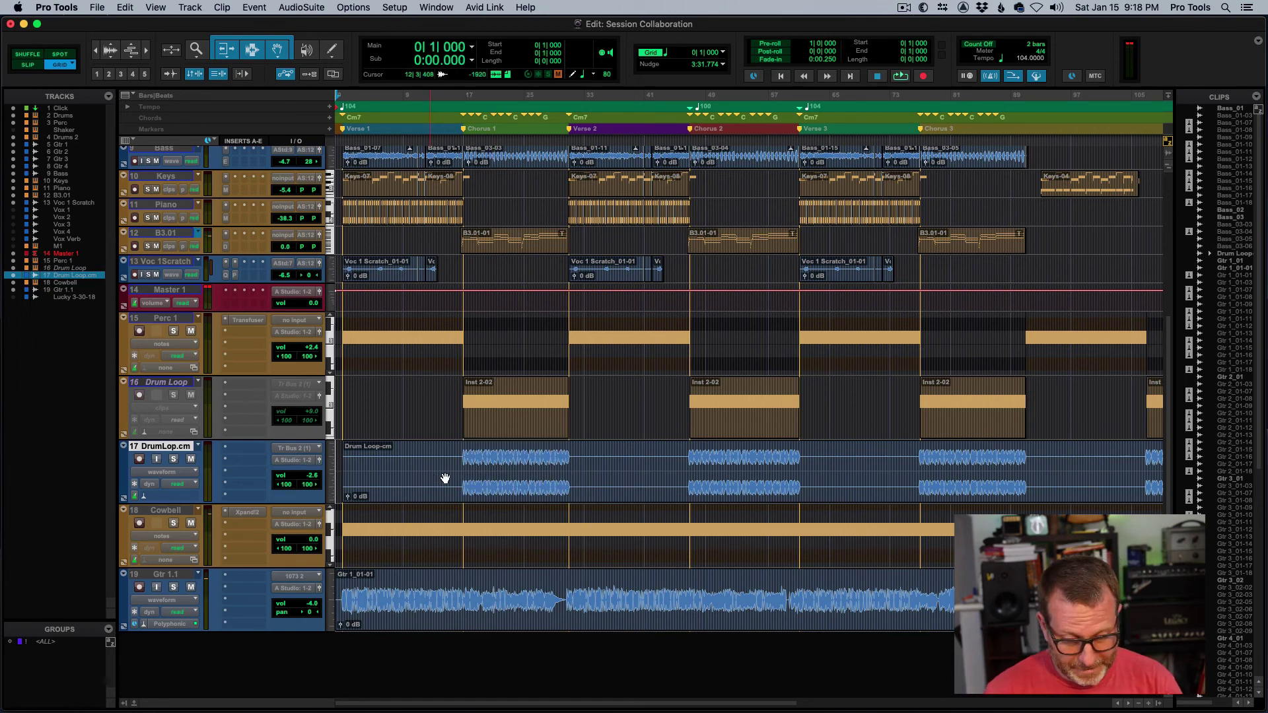
{"action": "key", "text": "super+bracketright"}
{"action": "key", "text": "super+bracketright"}
{"action": "key", "text": "super+bracketright"}
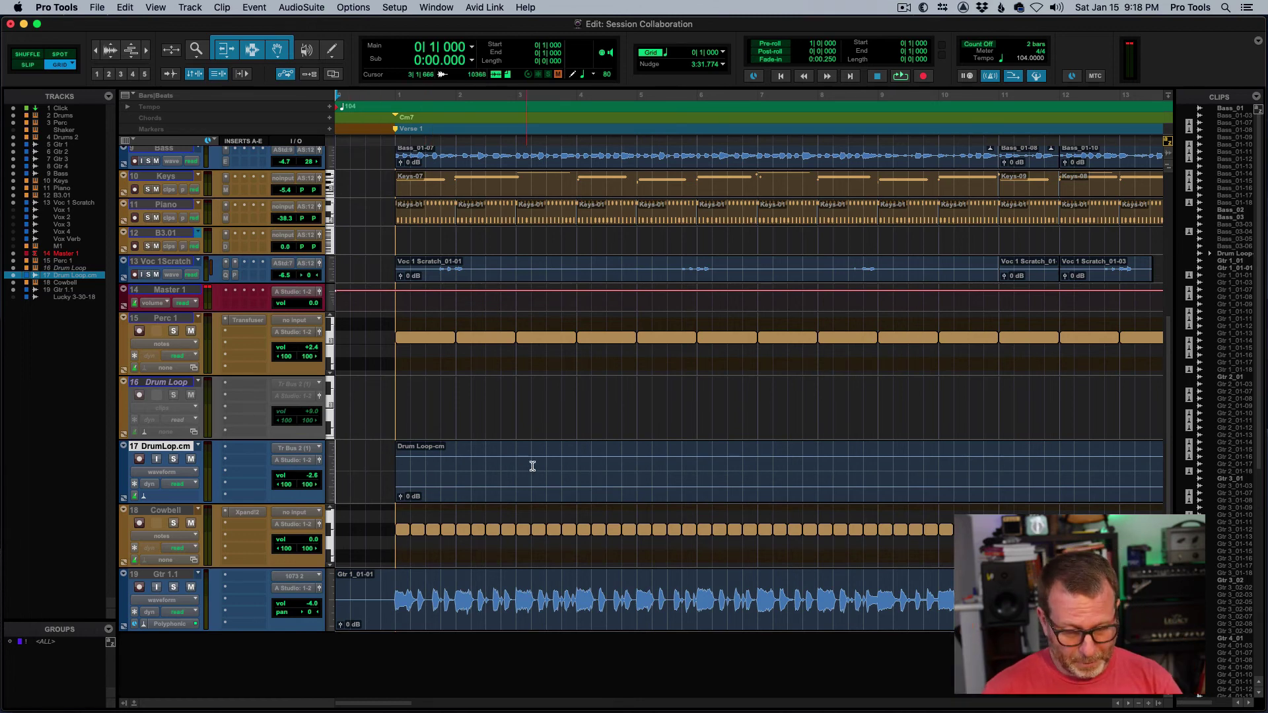
{"action": "key", "text": "super+bracketleft"}
{"action": "key", "text": "super+bracketleft"}
{"action": "key", "text": "super+bracketleft"}
{"action": "key", "text": "super+bracketleft"}
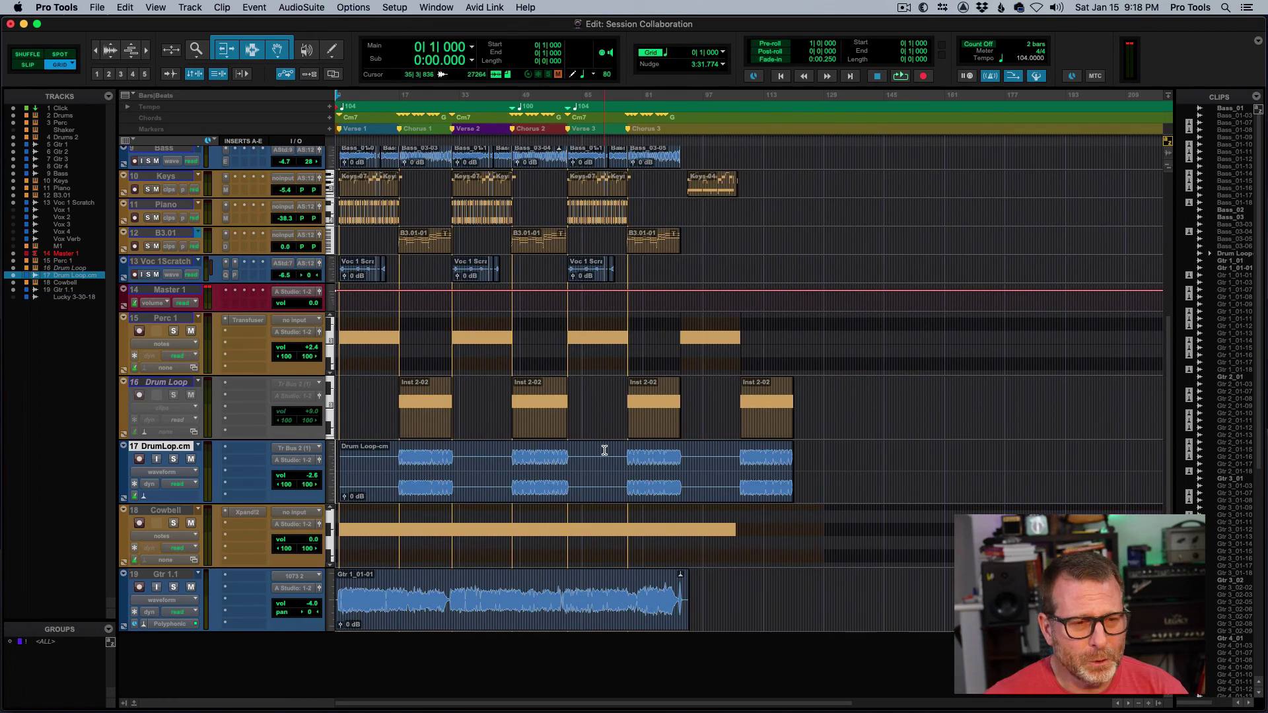